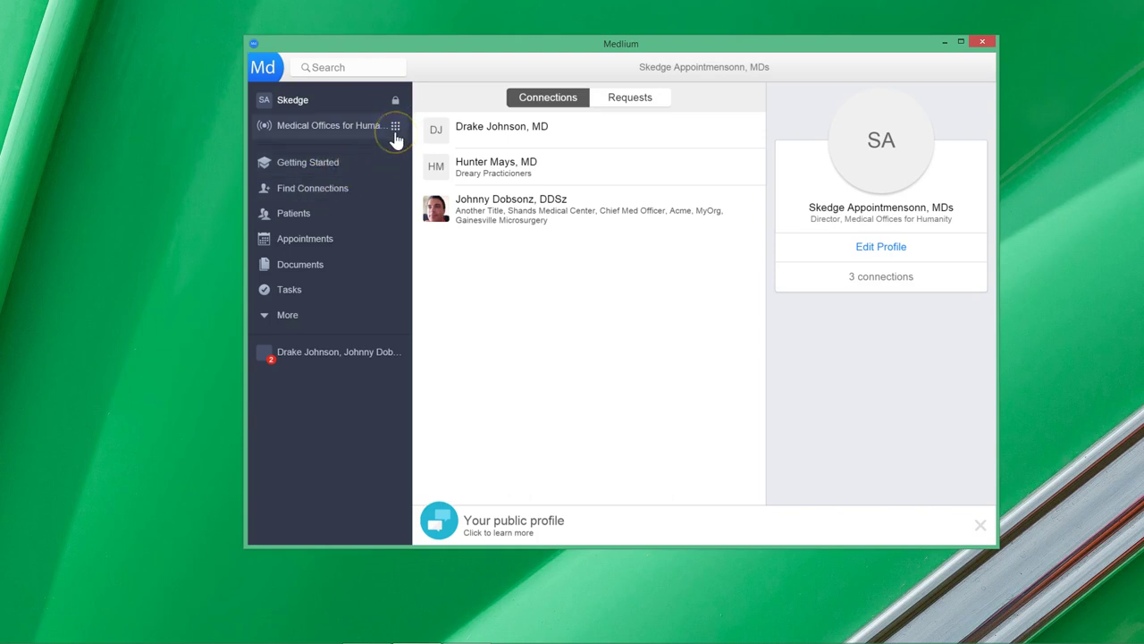
# Select Medical Offices for Humanity as the active organization
pyautogui.click(396, 130)
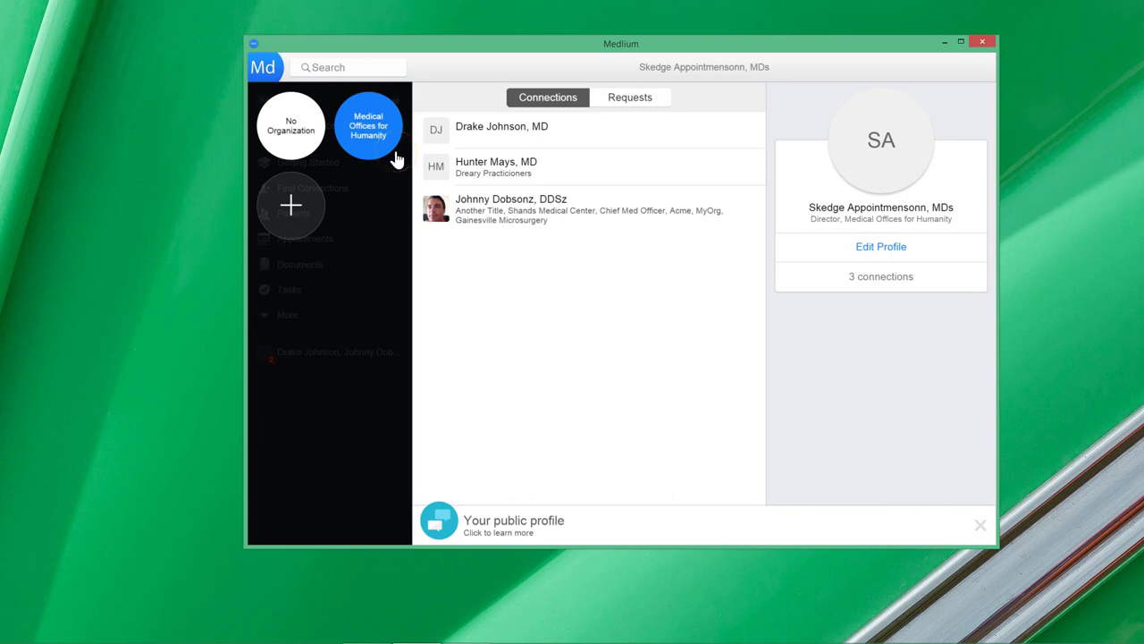
pyautogui.click(380, 150)
pyautogui.click(377, 135)
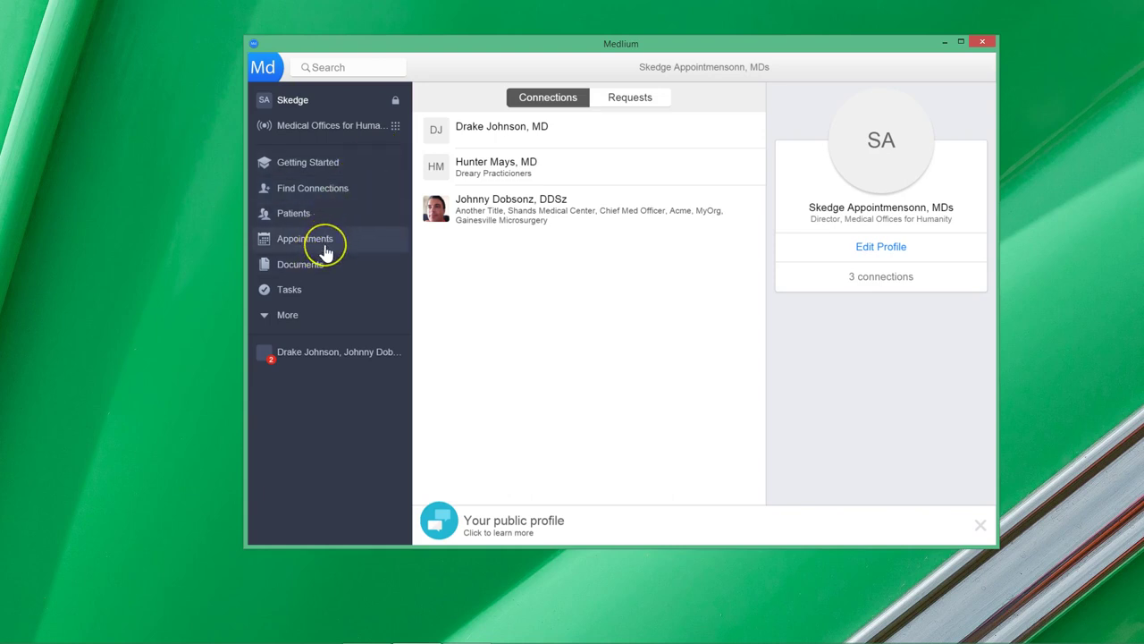
# Open the organization settings and display the Main Office location's address, contact and hours details
pyautogui.click(278, 319)
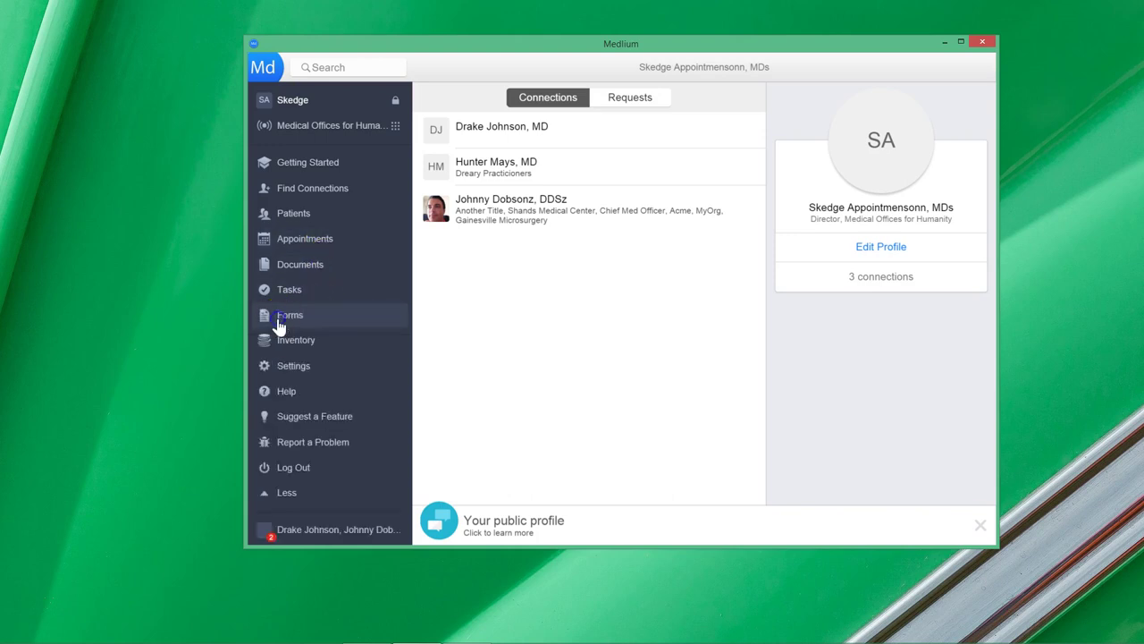
pyautogui.click(312, 370)
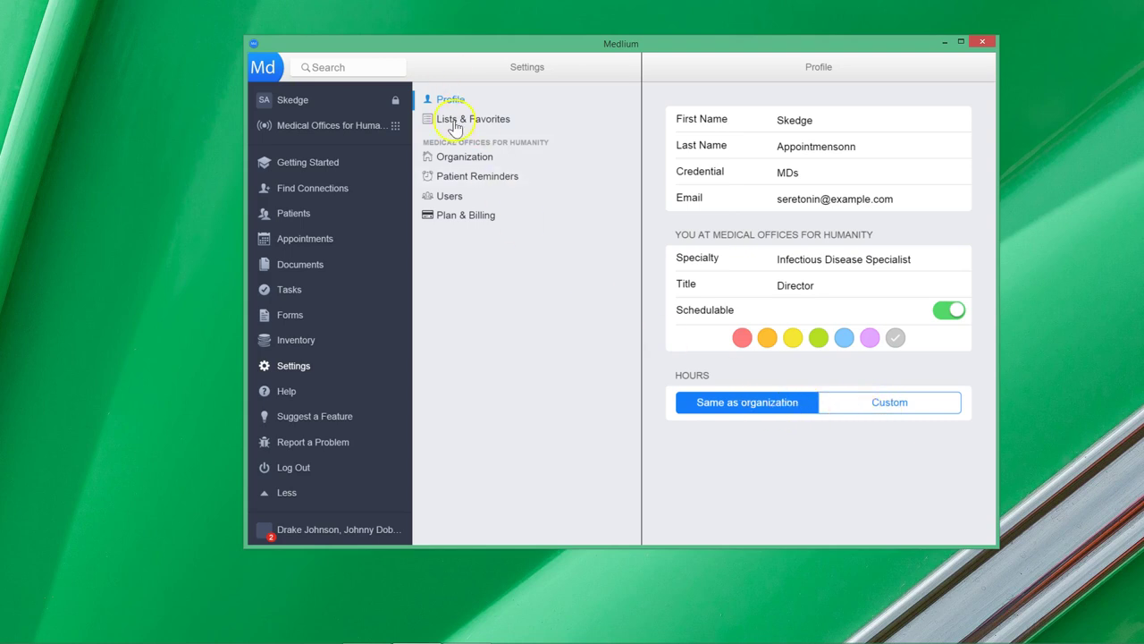
pyautogui.click(476, 164)
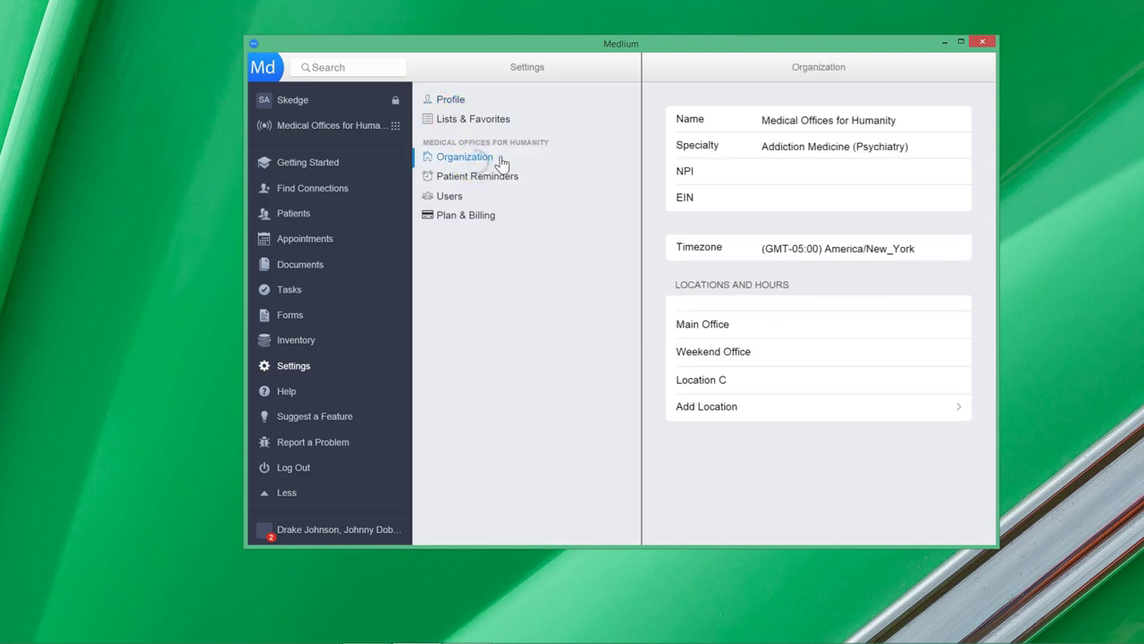
pyautogui.click(731, 331)
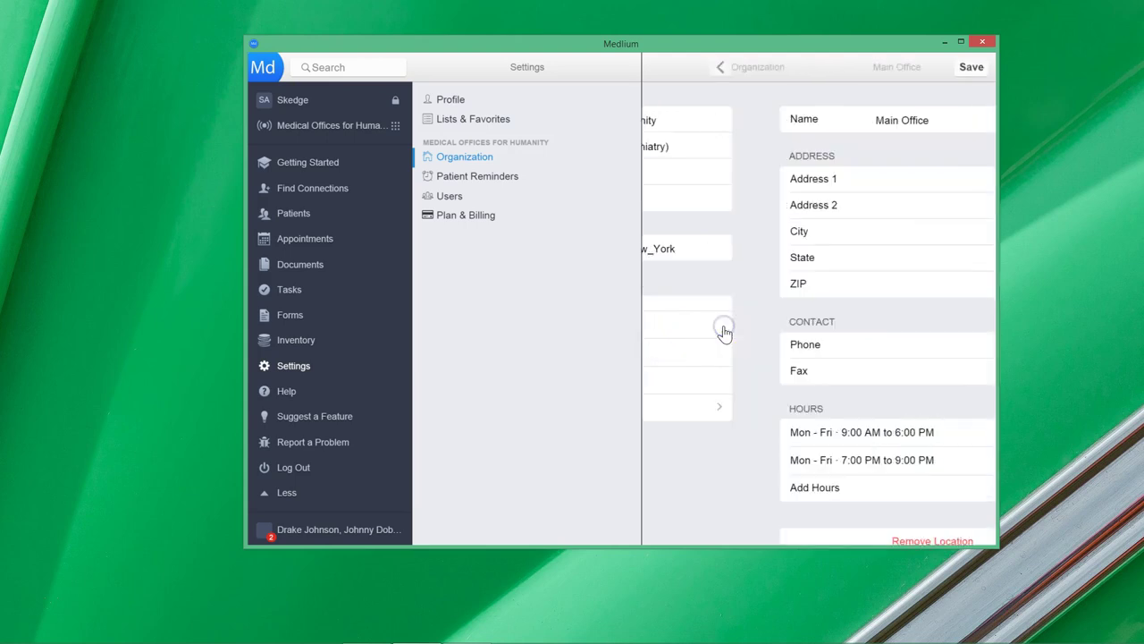
pyautogui.scroll(-1, 756, 231)
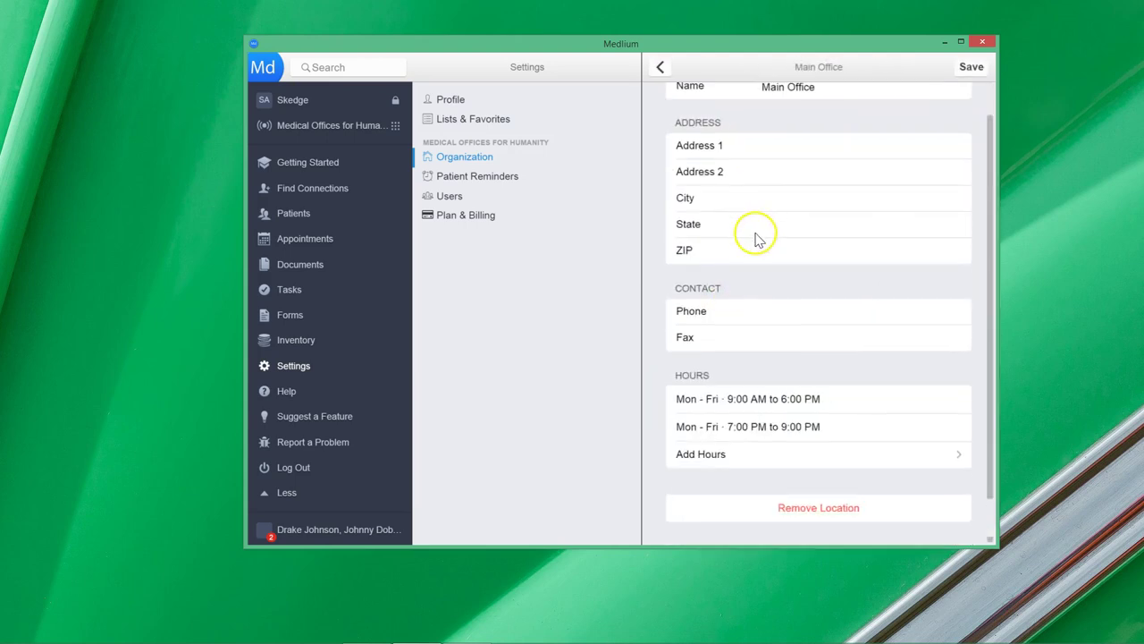
pyautogui.scroll(1, 756, 240)
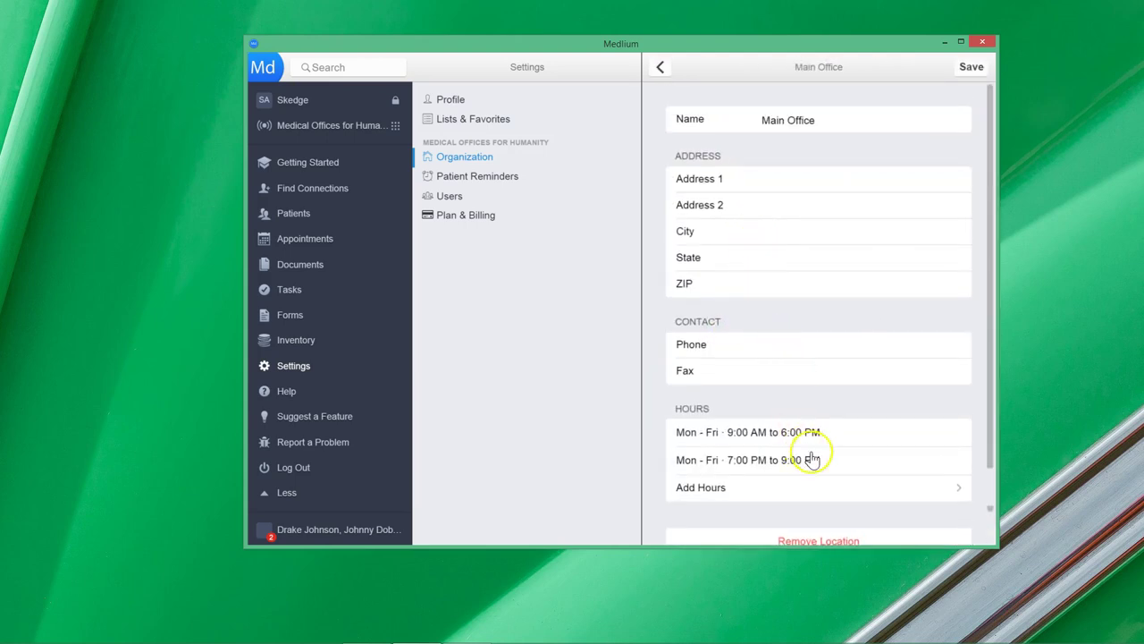
# Add Monday to Friday hours from 8:30 AM to 5:30 PM to the Main Office location
pyautogui.scroll(-1, 804, 460)
pyautogui.click(726, 455)
pyautogui.click(894, 131)
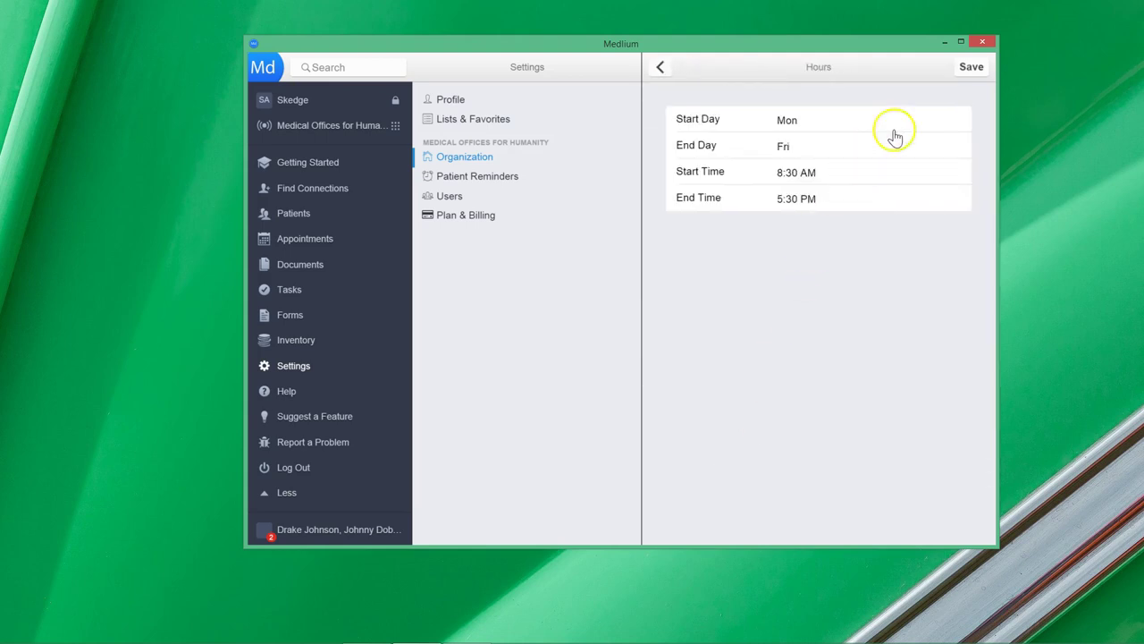
pyautogui.click(971, 67)
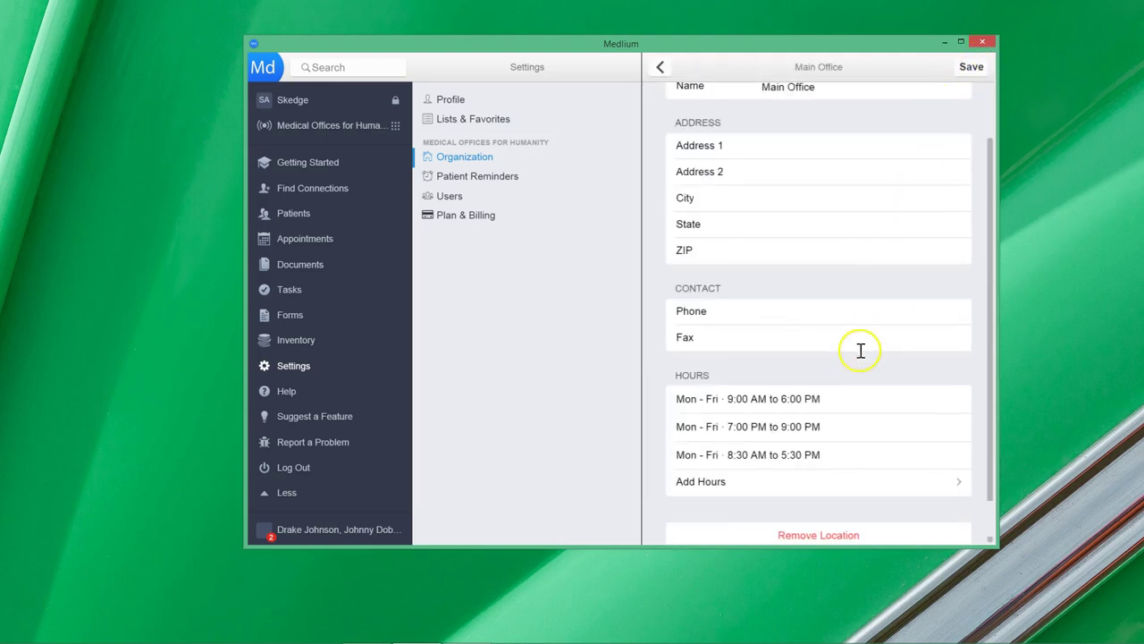
# Open the Main Office's evening hours entry and set its start time to 12:45 AM
pyautogui.click(757, 430)
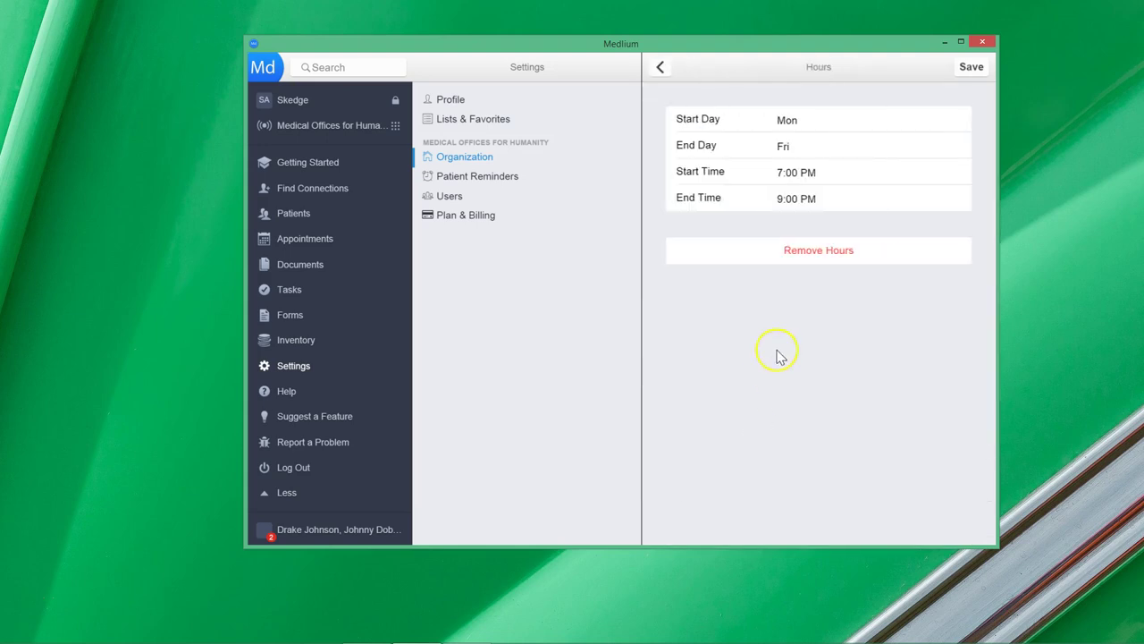
pyautogui.click(809, 173)
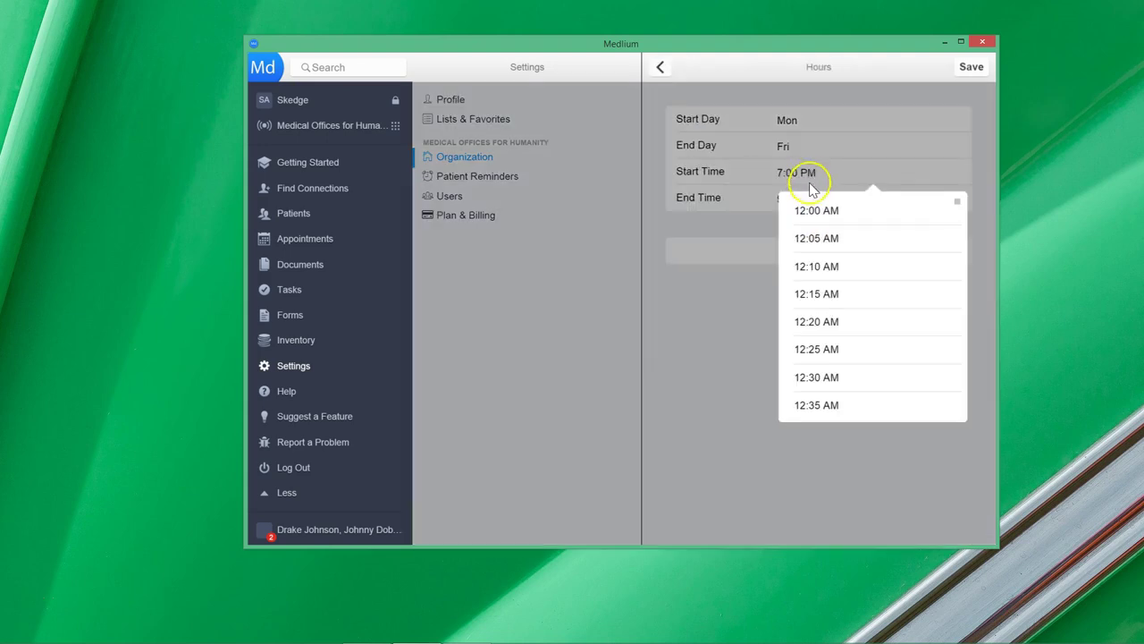
pyautogui.scroll(-2, 813, 316)
pyautogui.scroll(-3, 820, 319)
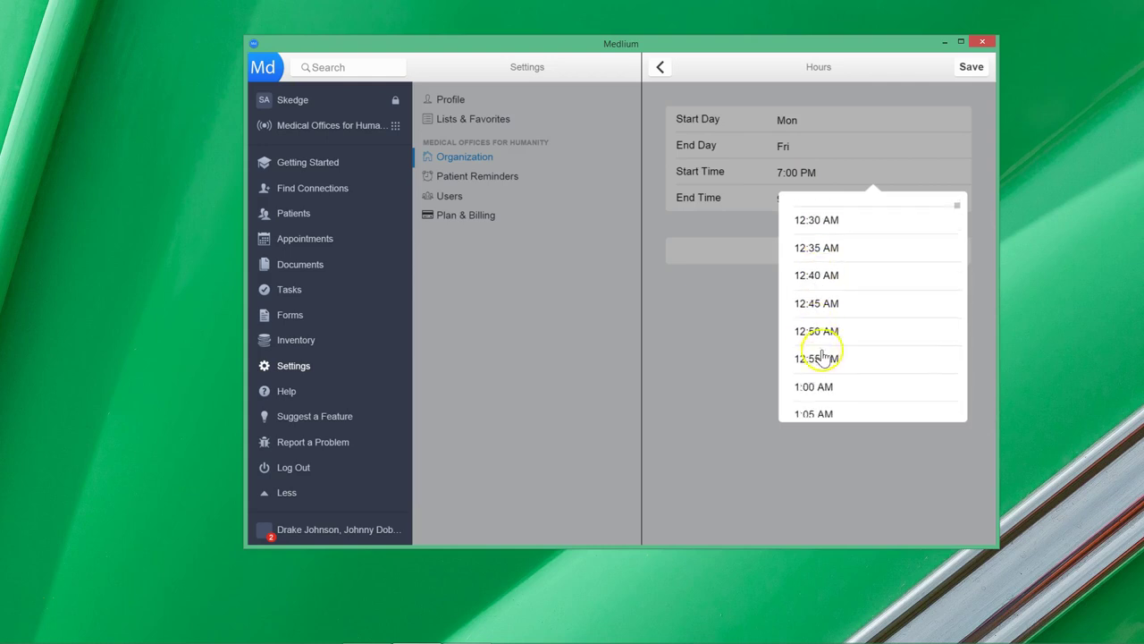
pyautogui.scroll(4, 827, 329)
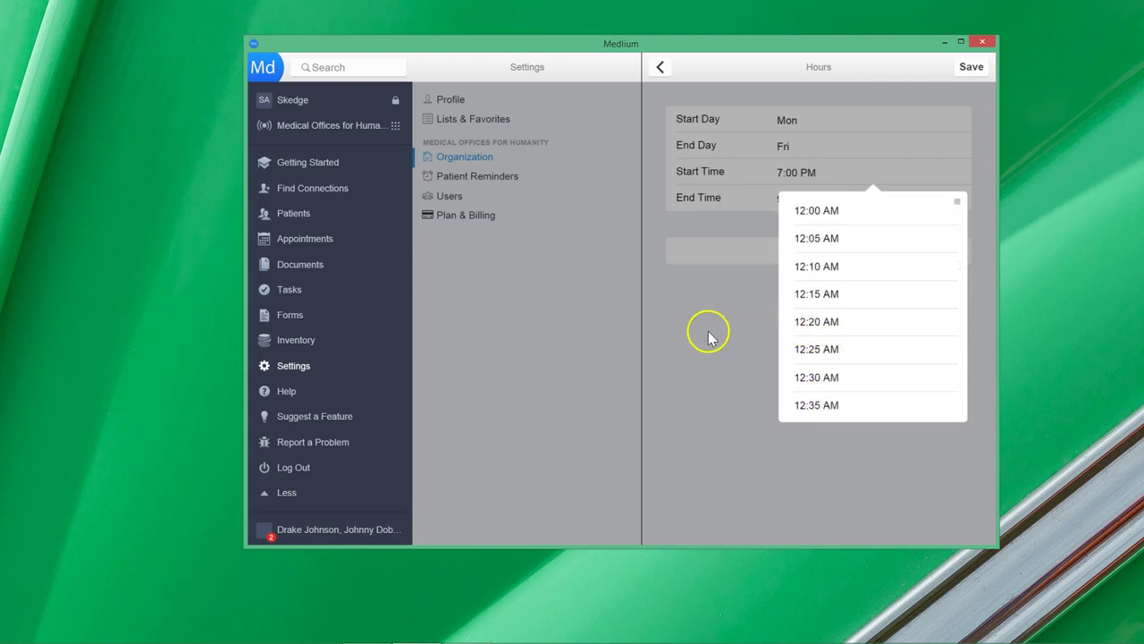
pyautogui.scroll(-3, 817, 322)
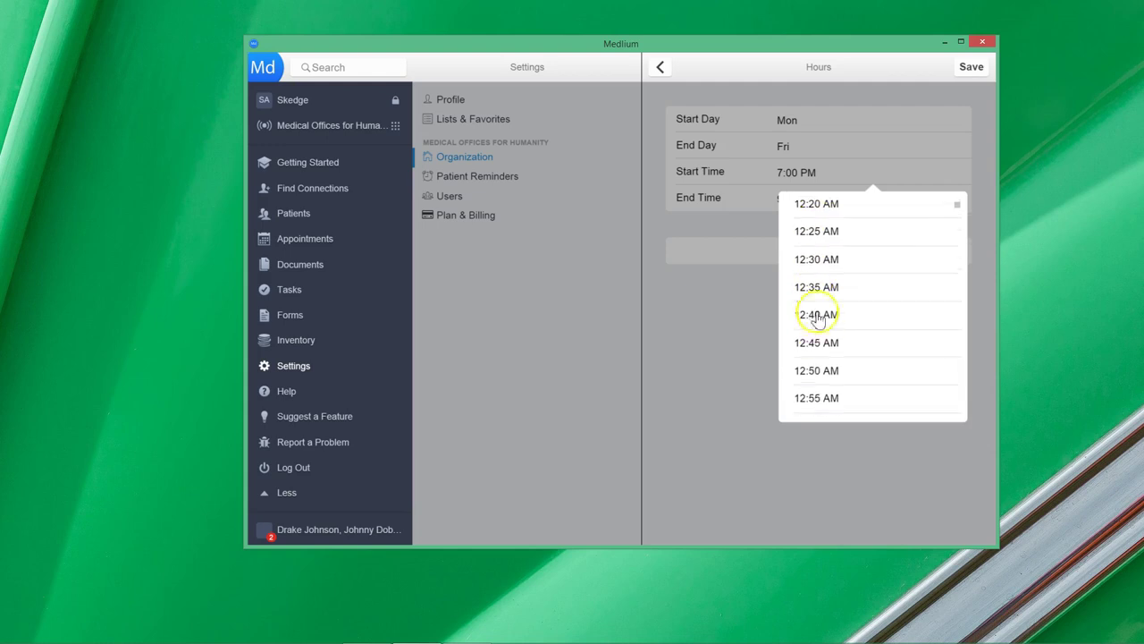
pyautogui.click(817, 343)
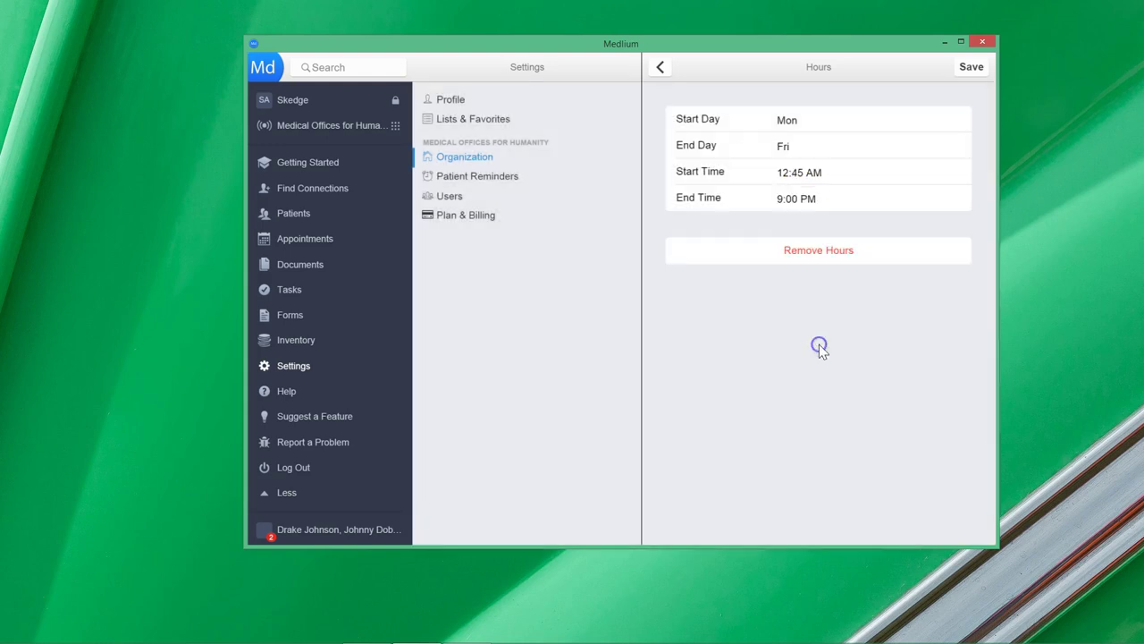
# Set the start time of the open hours entry to 1:30 PM and save the entry
pyautogui.click(816, 174)
pyautogui.scroll(-20, 822, 287)
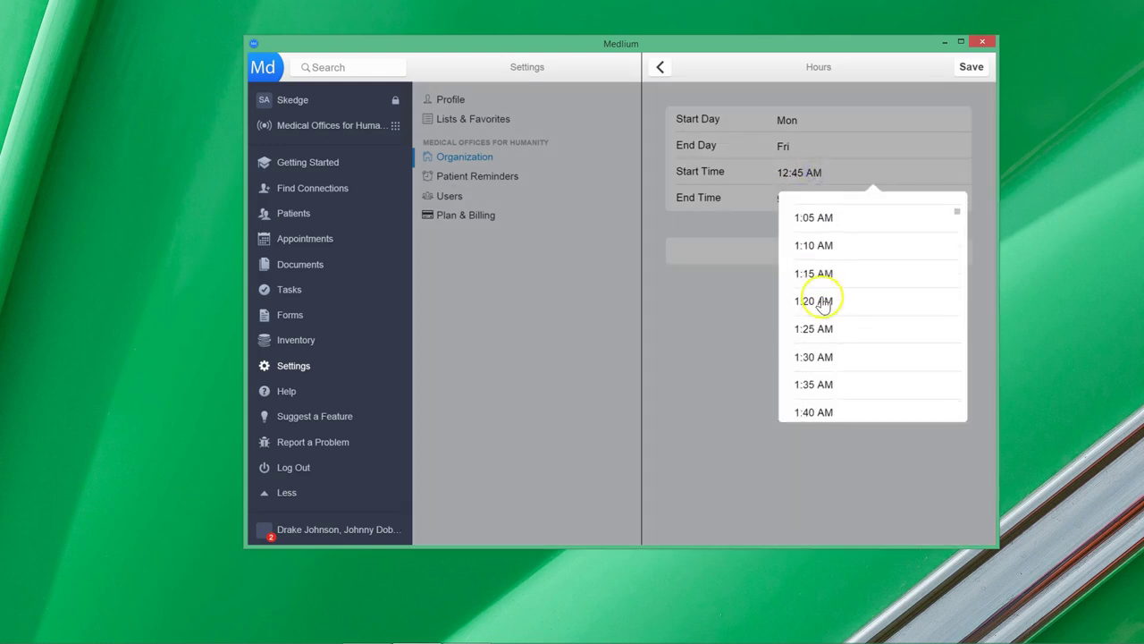
pyautogui.scroll(-20, 827, 302)
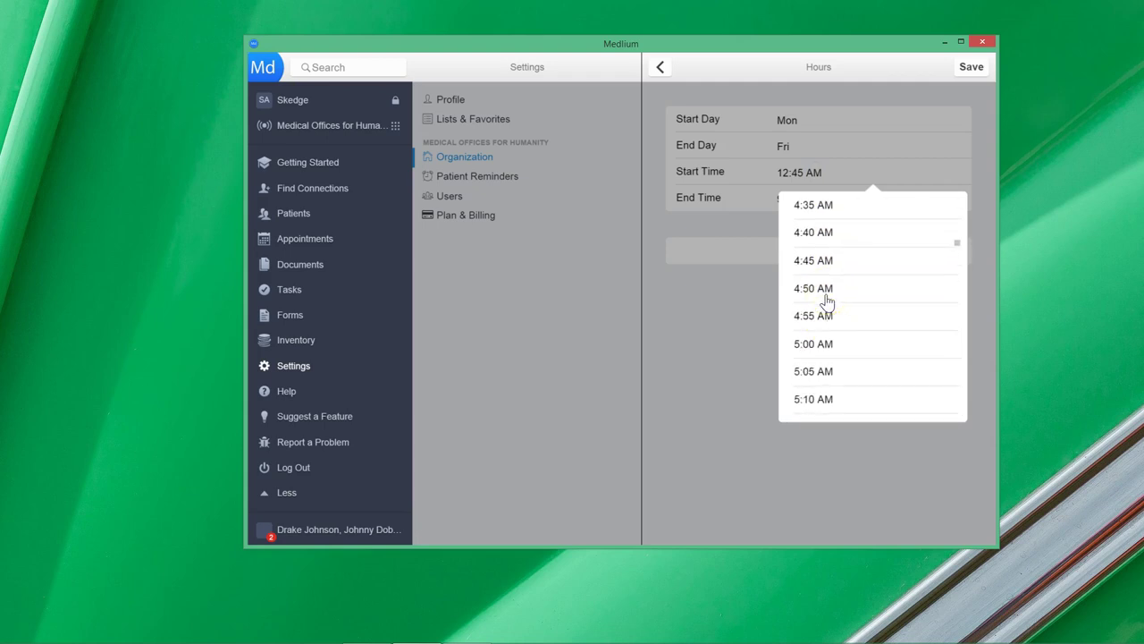
pyautogui.scroll(-20, 831, 309)
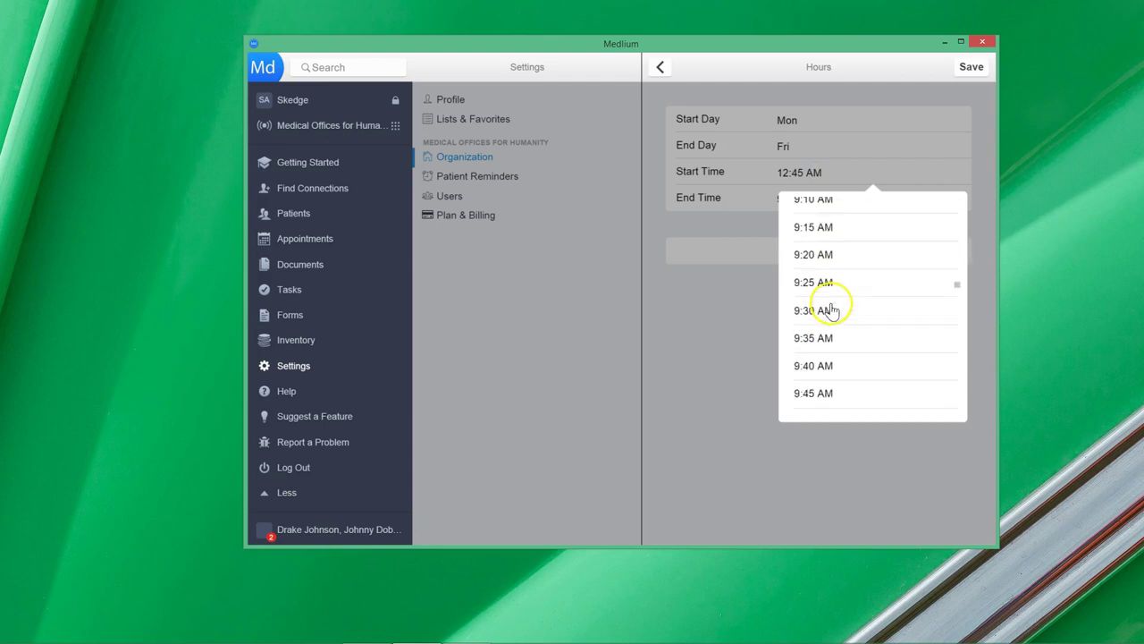
pyautogui.scroll(-8, 832, 317)
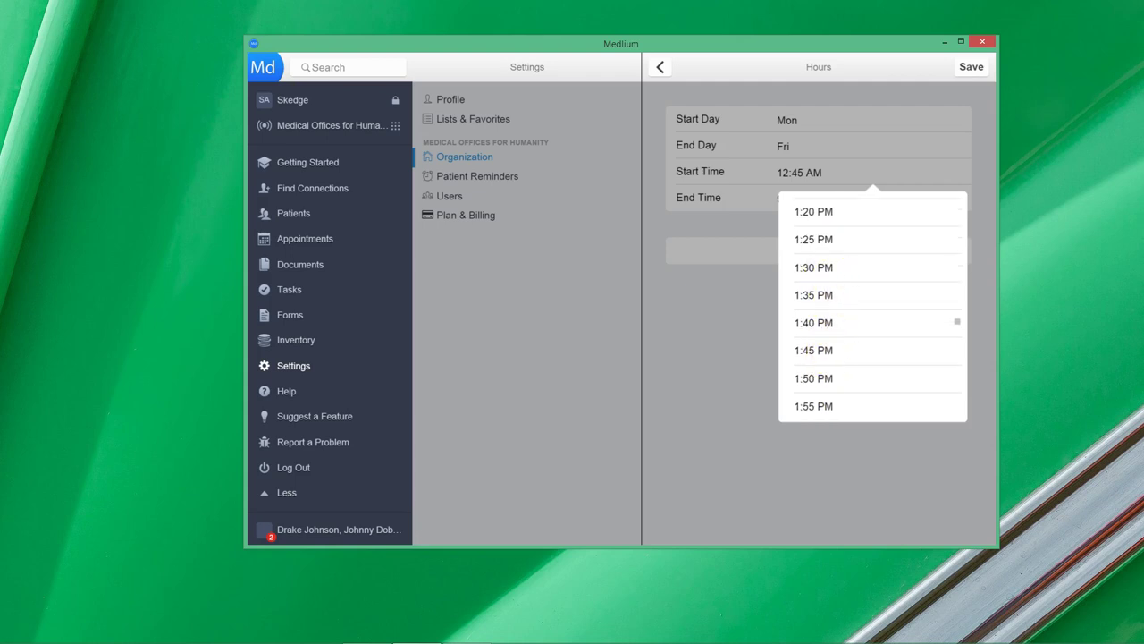
pyautogui.click(824, 269)
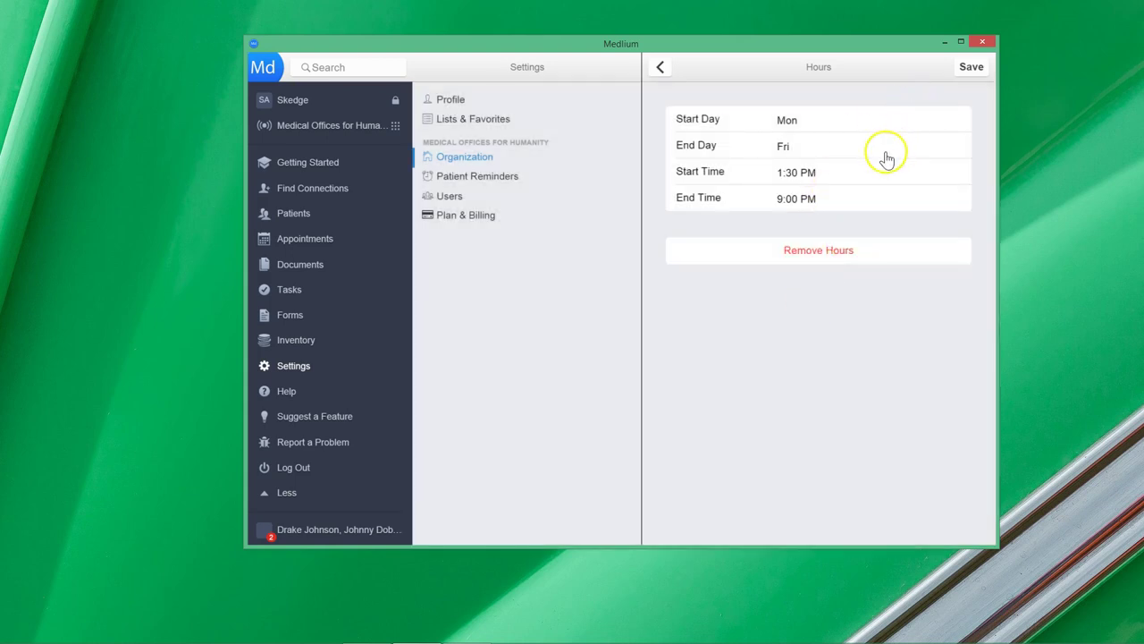
pyautogui.click(971, 69)
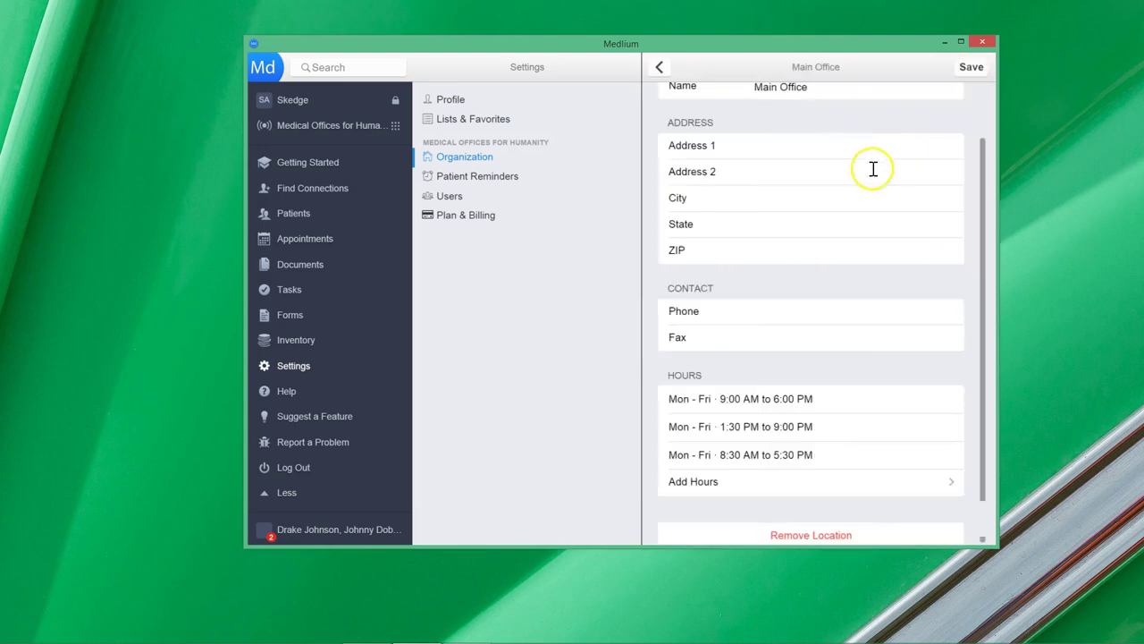
# Remove the Monday to Friday 8:30 AM to 5:30 PM hours from the Main Office location
pyautogui.click(769, 456)
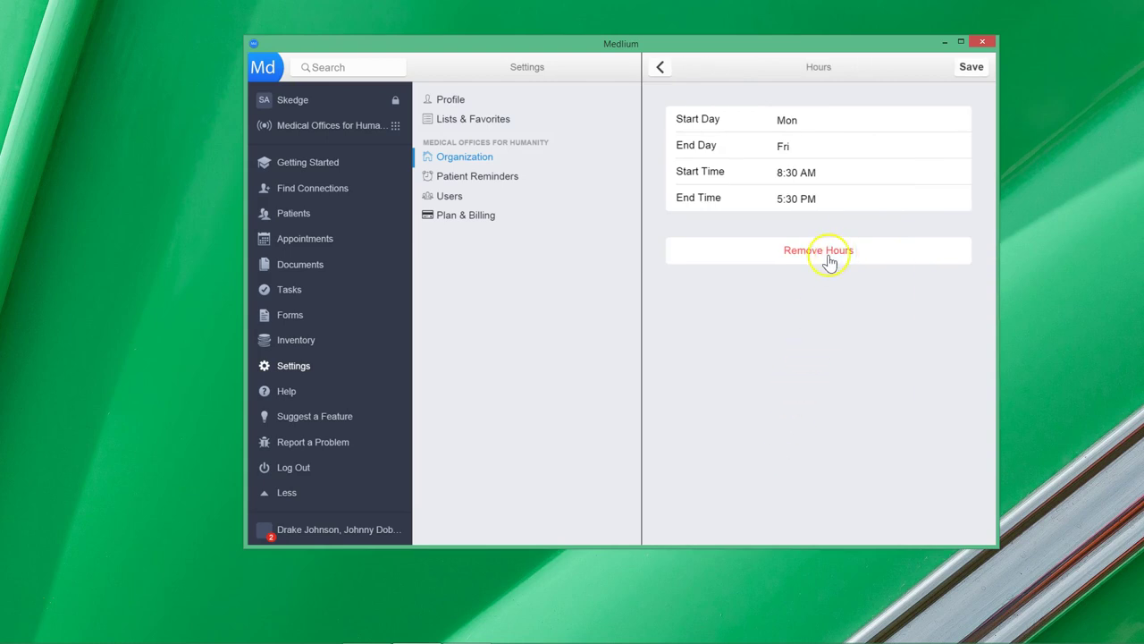
pyautogui.click(815, 255)
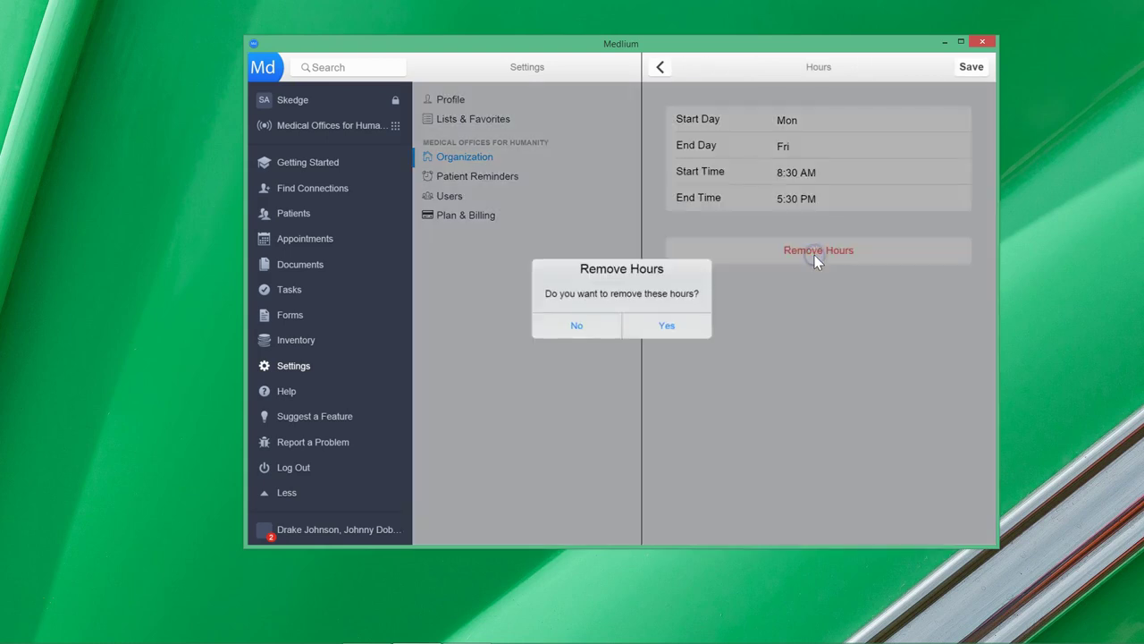
pyautogui.click(666, 328)
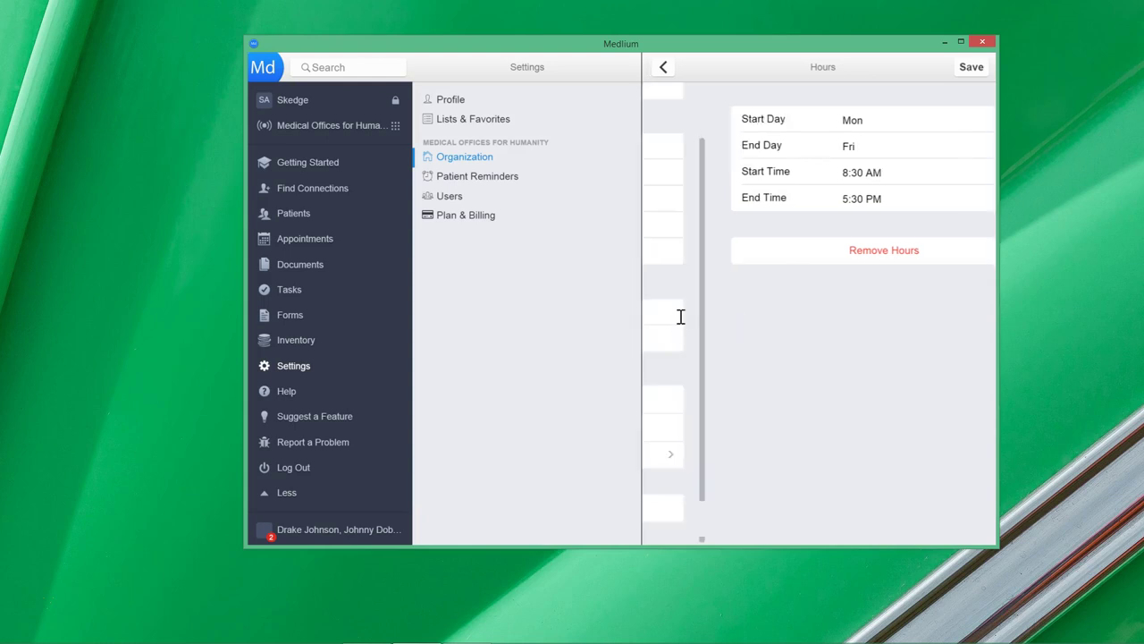
# Review the Main Office location's details and save its changes
pyautogui.scroll(1, 807, 297)
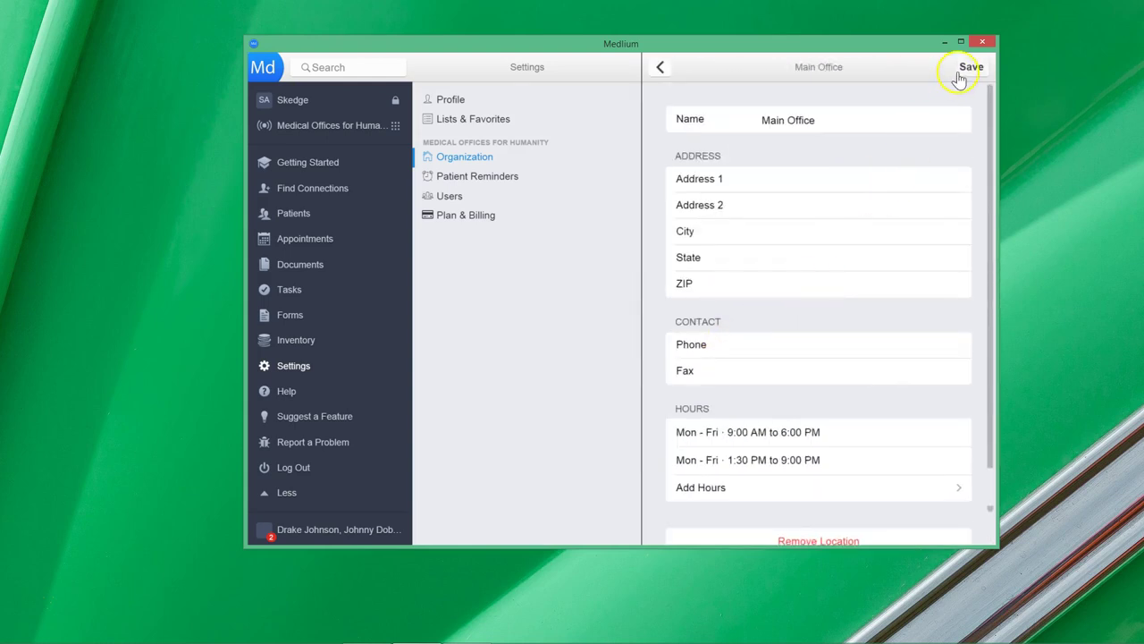
pyautogui.scroll(-1, 817, 253)
pyautogui.scroll(1, 817, 253)
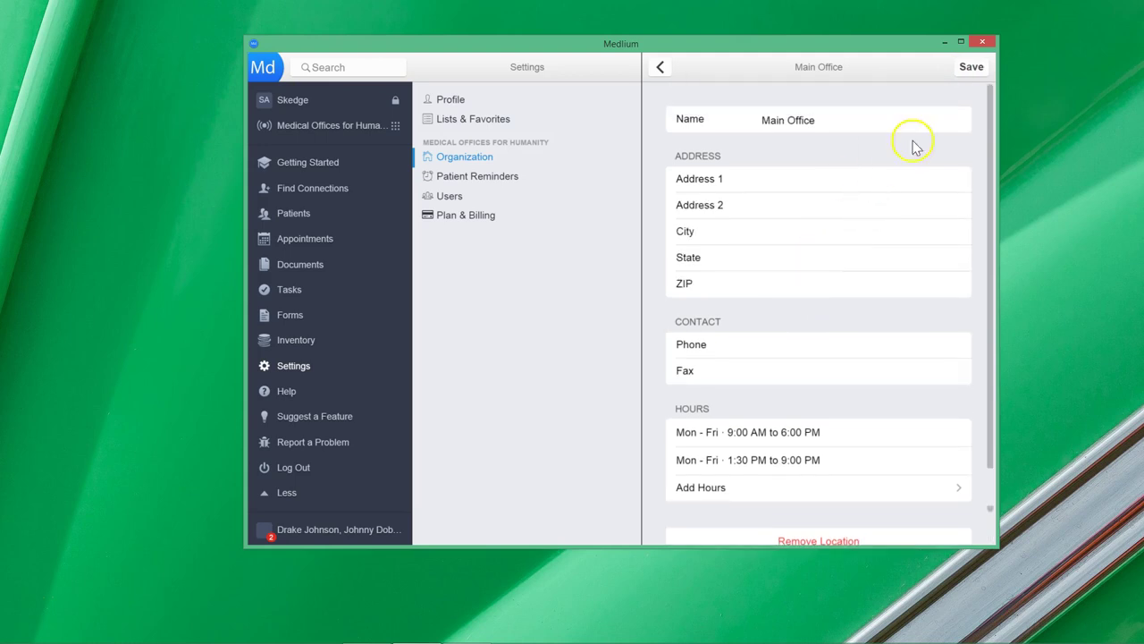
pyautogui.click(972, 72)
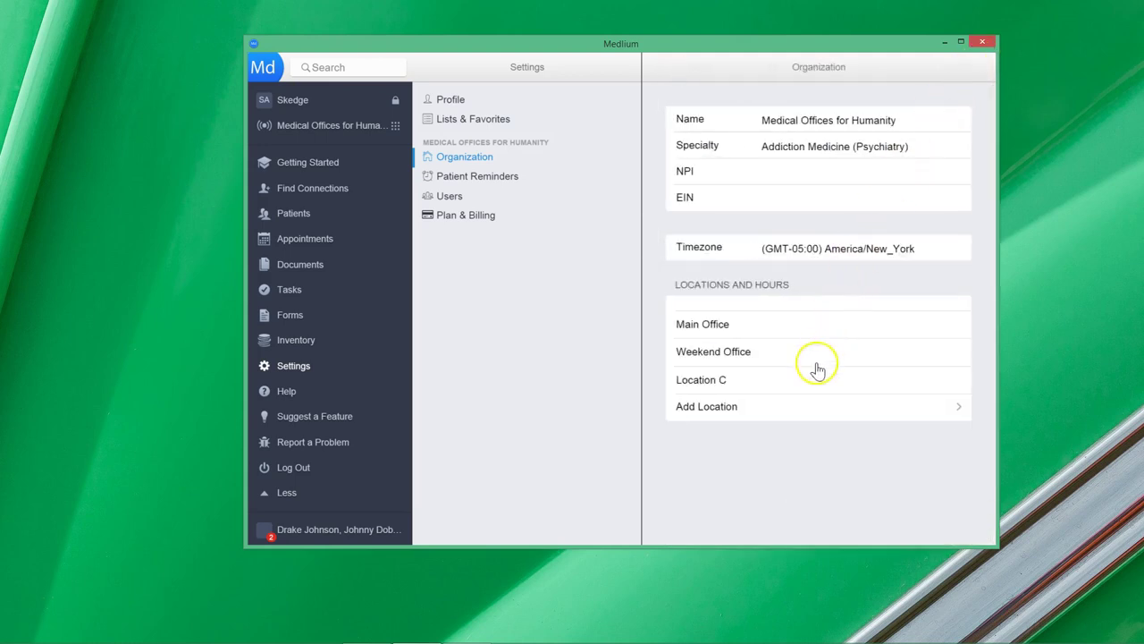
# Add and save a location named Annex with Monday to Friday hours from 8:30 AM to 5:30 PM
pyautogui.click(734, 408)
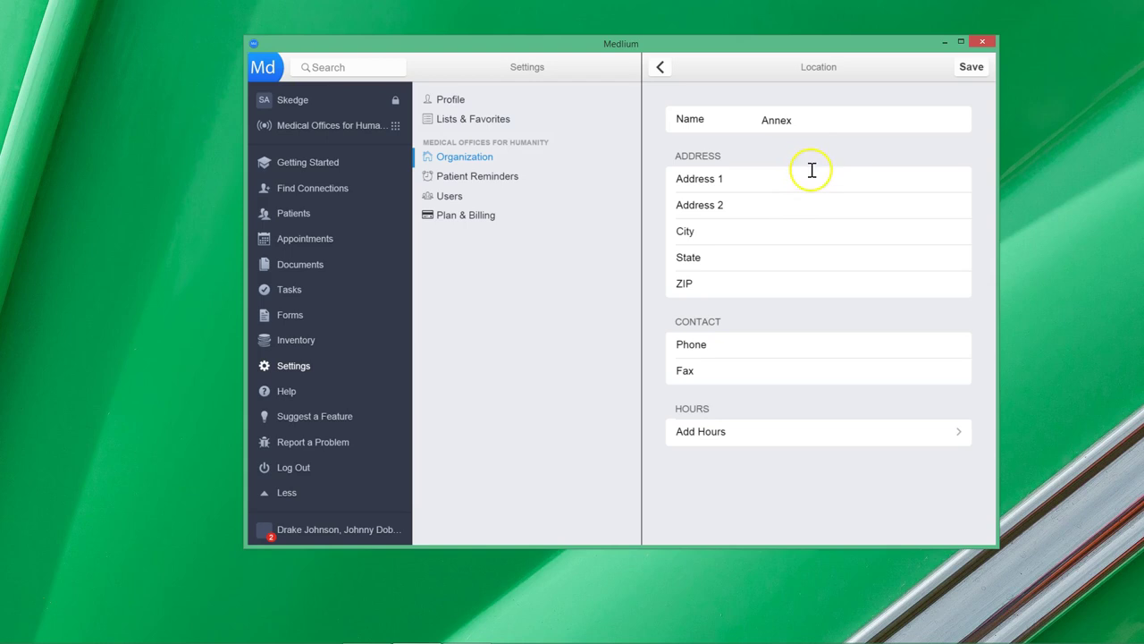
pyautogui.click(767, 432)
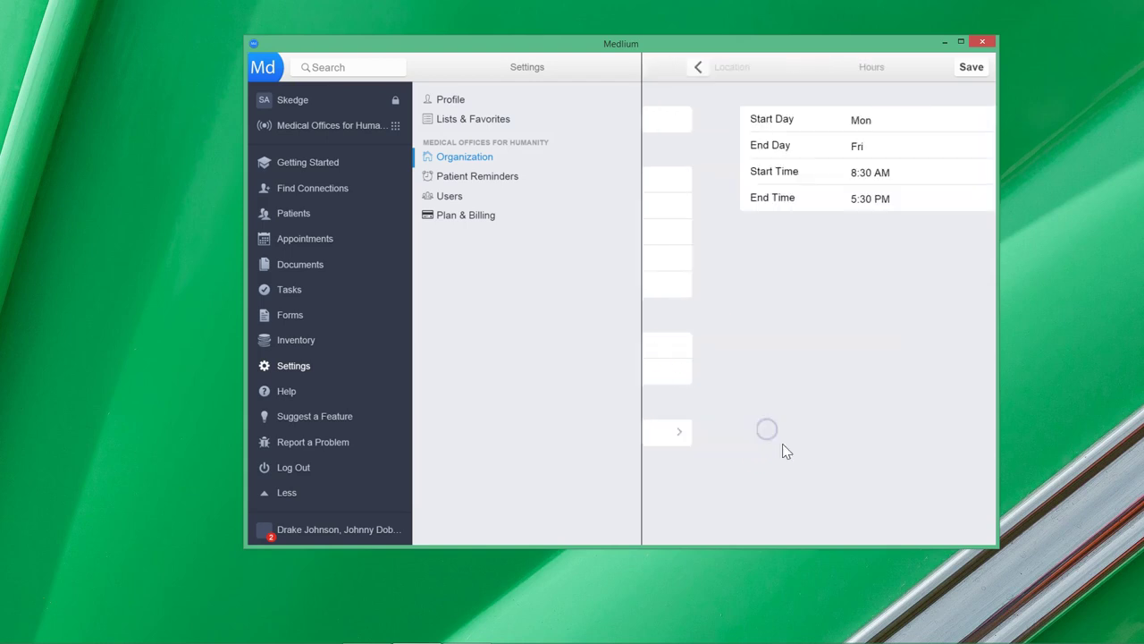
pyautogui.click(974, 68)
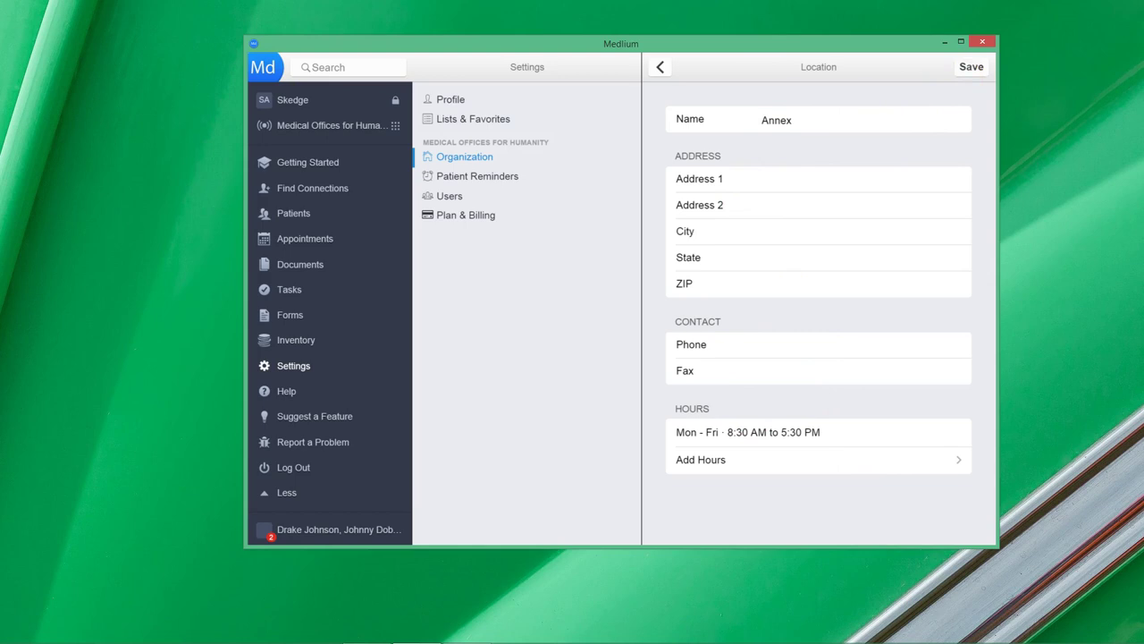
pyautogui.click(972, 66)
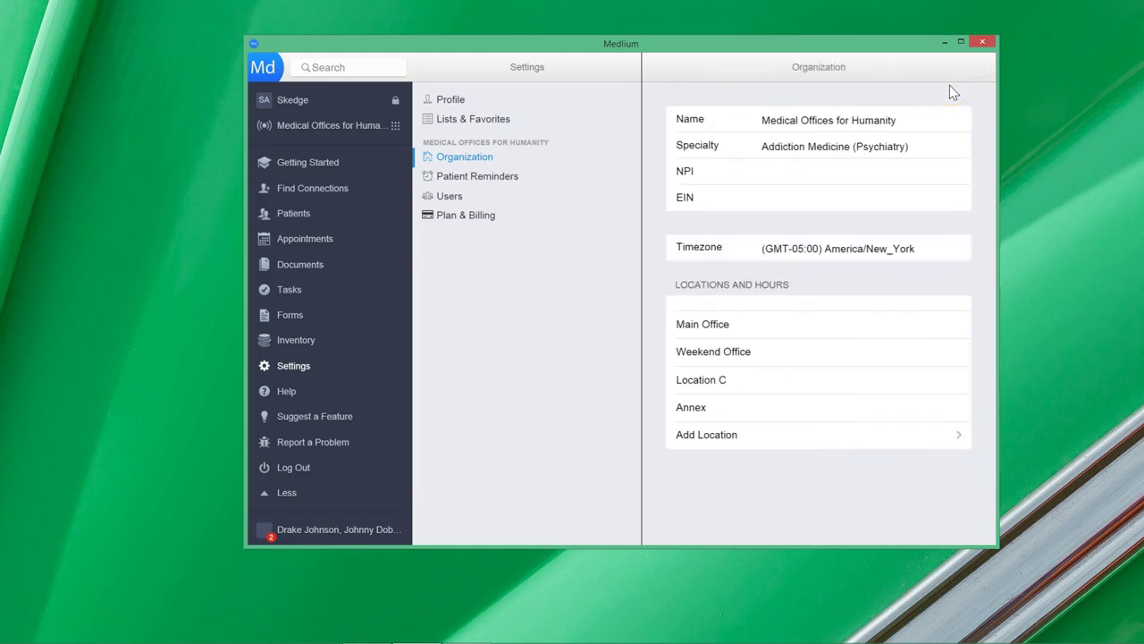
# View the blank form for a new location, go back, and open the Annex location's details
pyautogui.click(756, 436)
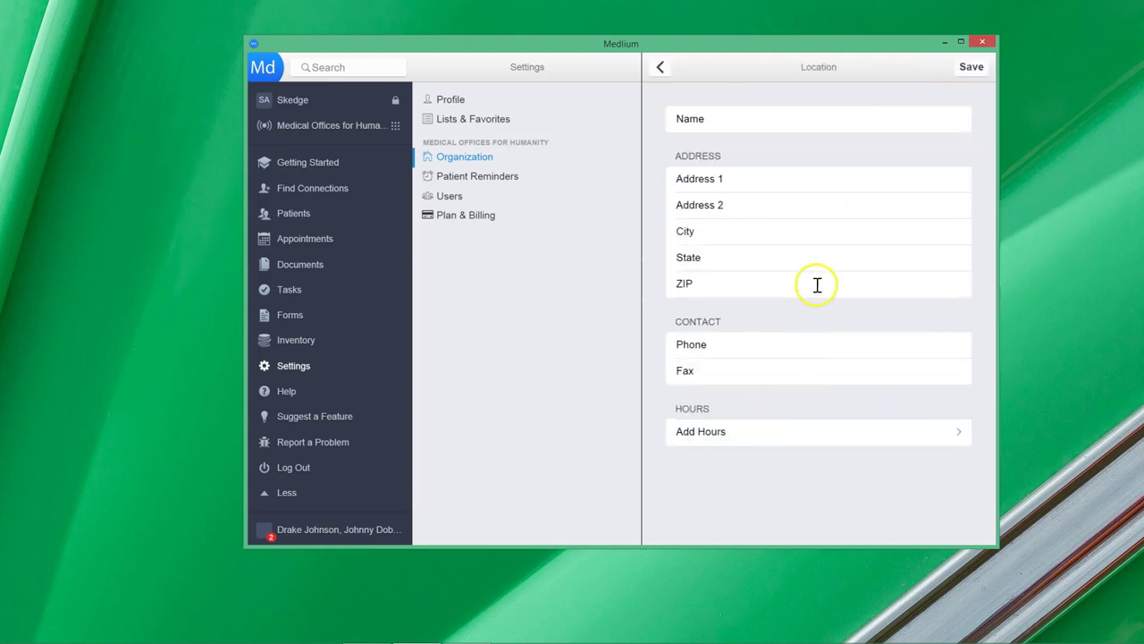
pyautogui.click(666, 68)
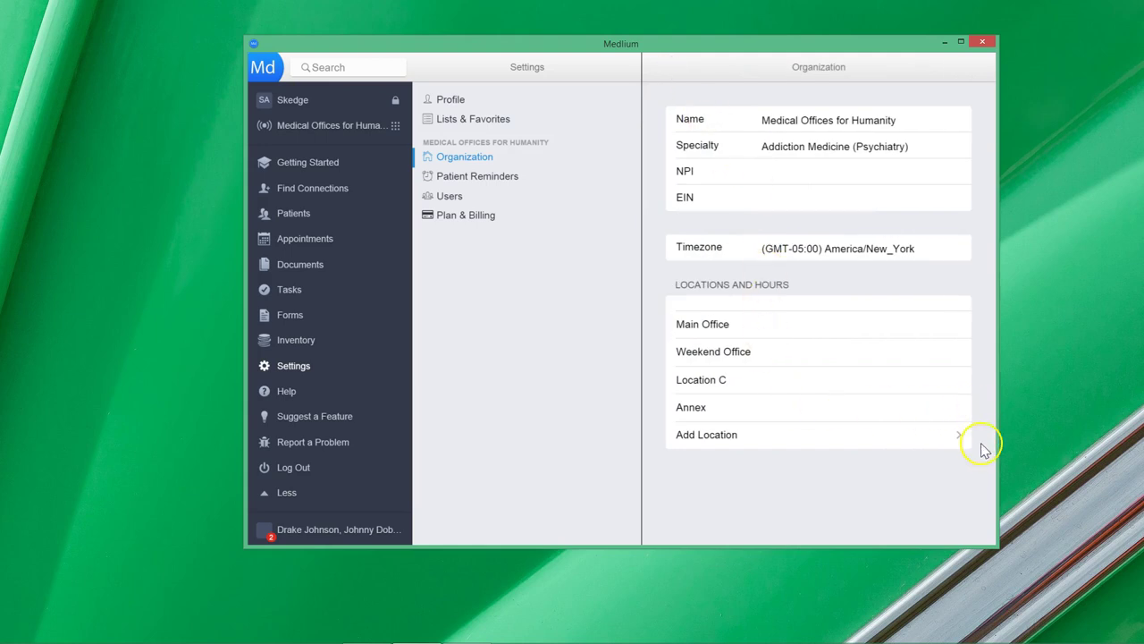
pyautogui.click(720, 405)
pyautogui.scroll(-1, 840, 429)
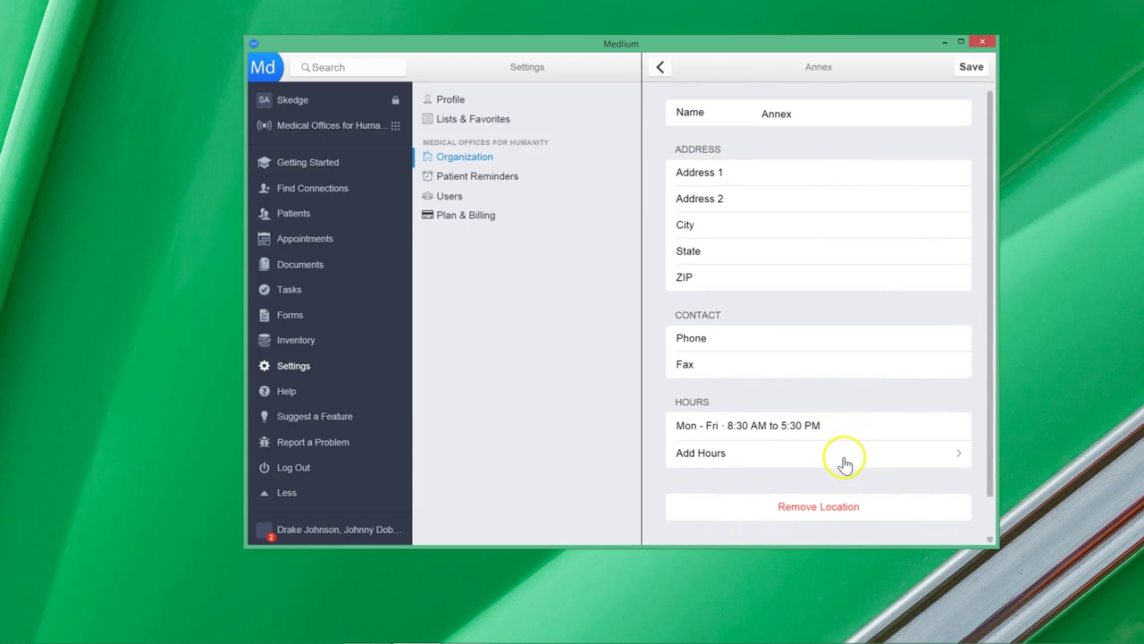
# Remove the Annex location from the organization
pyautogui.click(840, 506)
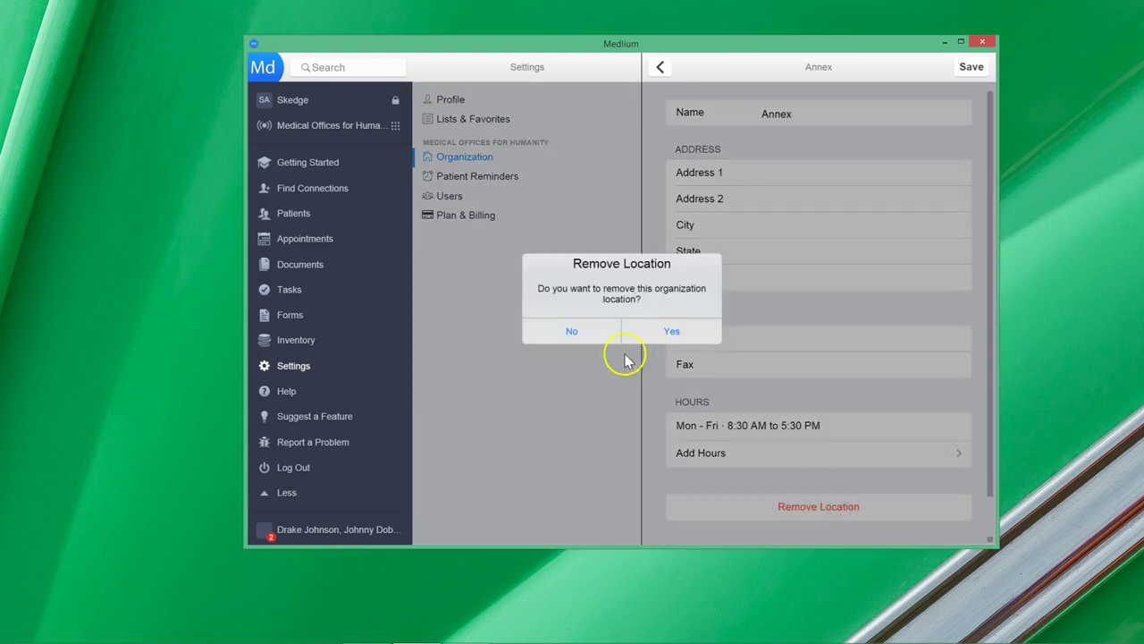
pyautogui.click(671, 332)
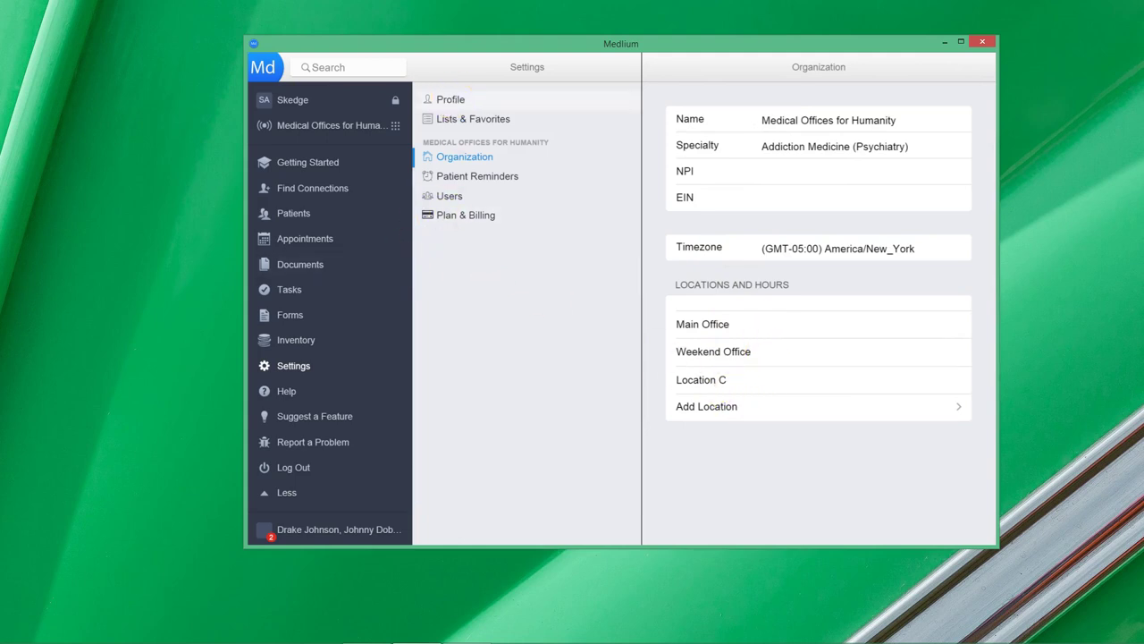
# Switch the provider profile to custom hours and start a new Monday to Friday hours entry with a 9:15 AM start time
pyautogui.click(451, 101)
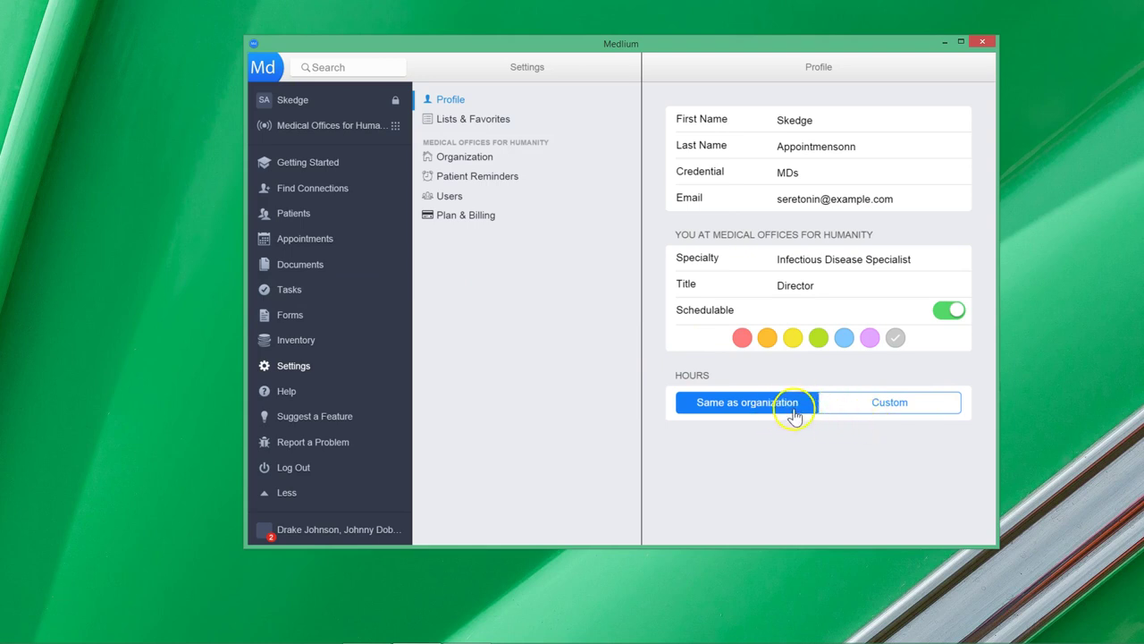
pyautogui.click(893, 413)
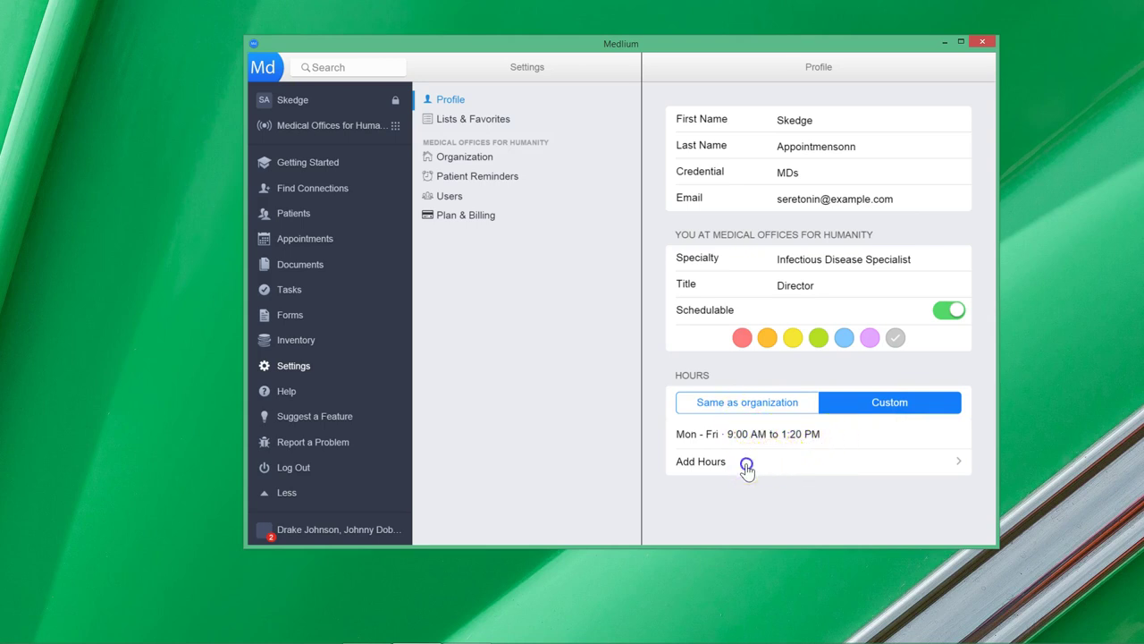
pyautogui.click(745, 463)
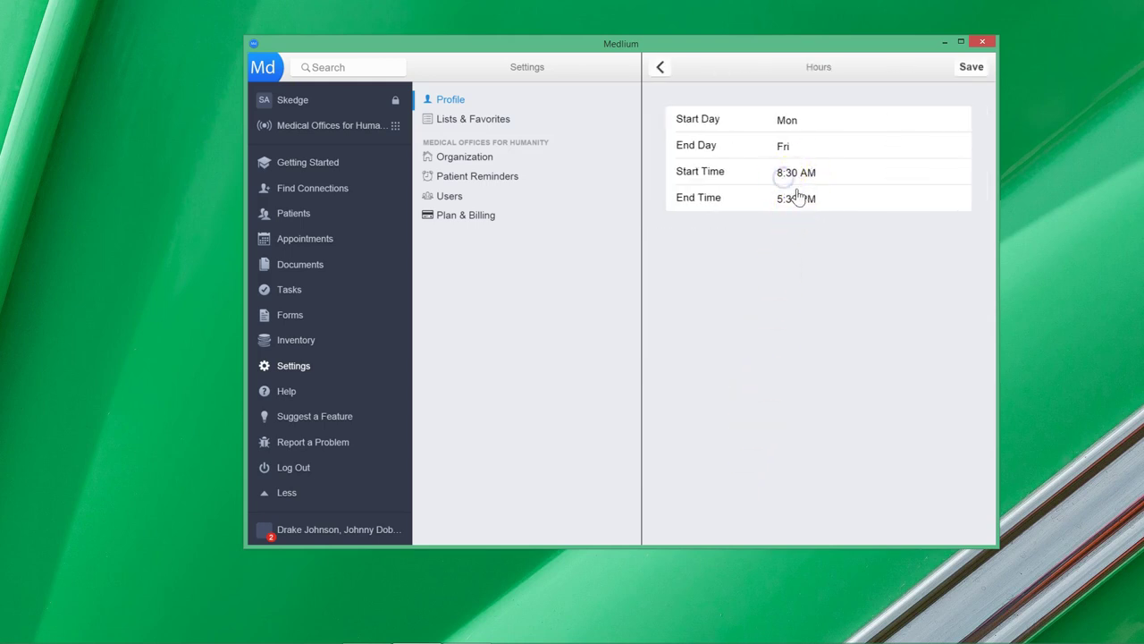
pyautogui.click(804, 174)
pyautogui.scroll(-10, 814, 295)
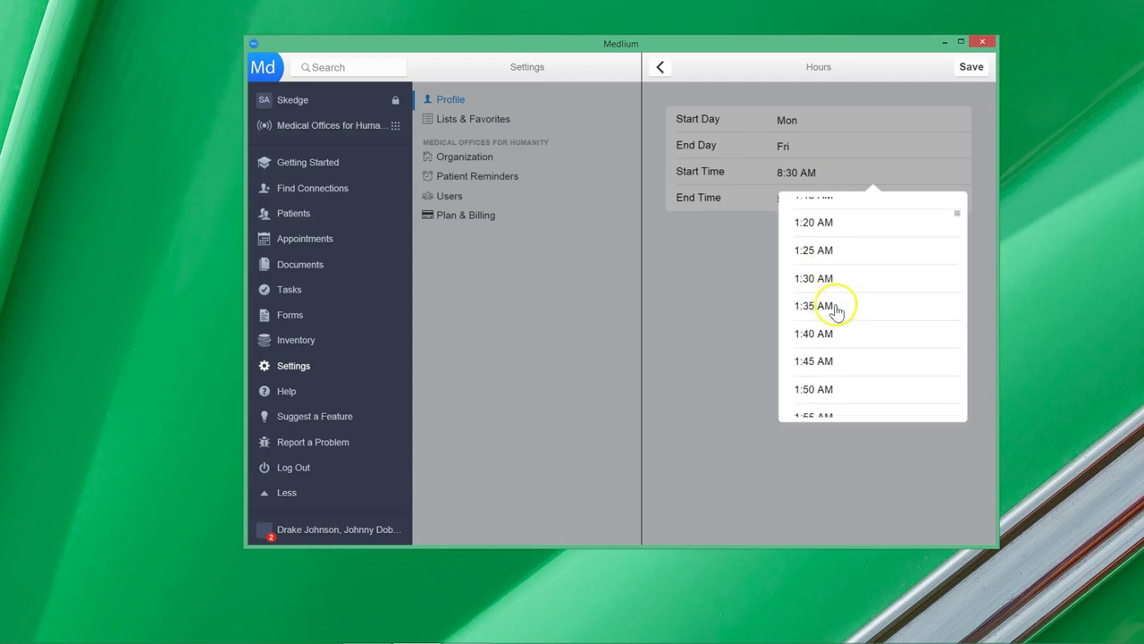
pyautogui.scroll(-20, 837, 310)
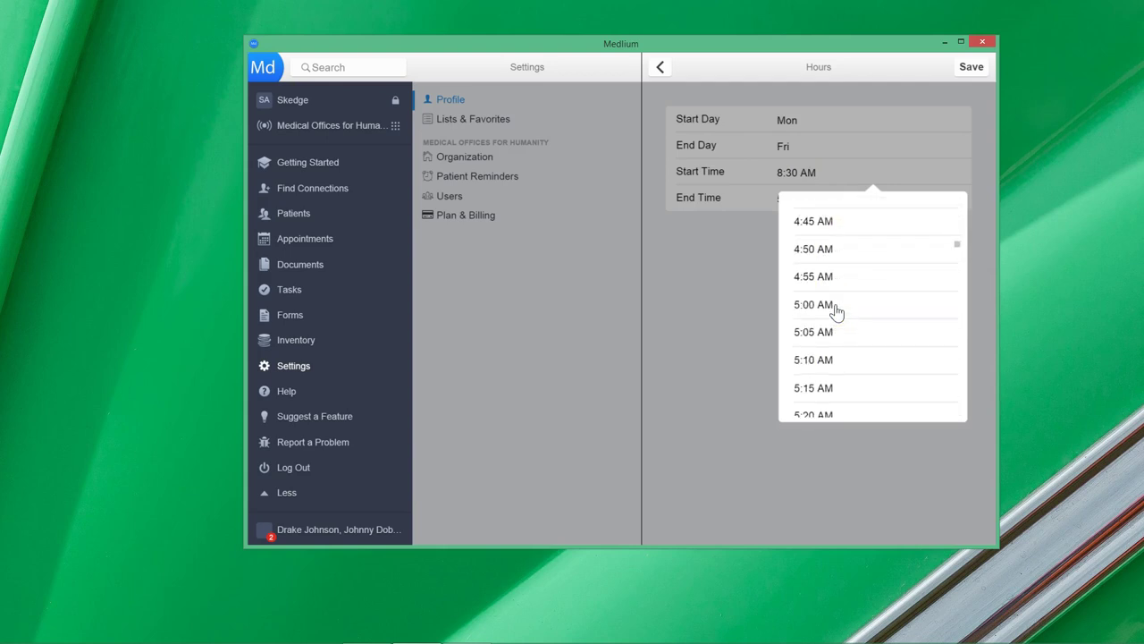
pyautogui.scroll(-14, 851, 320)
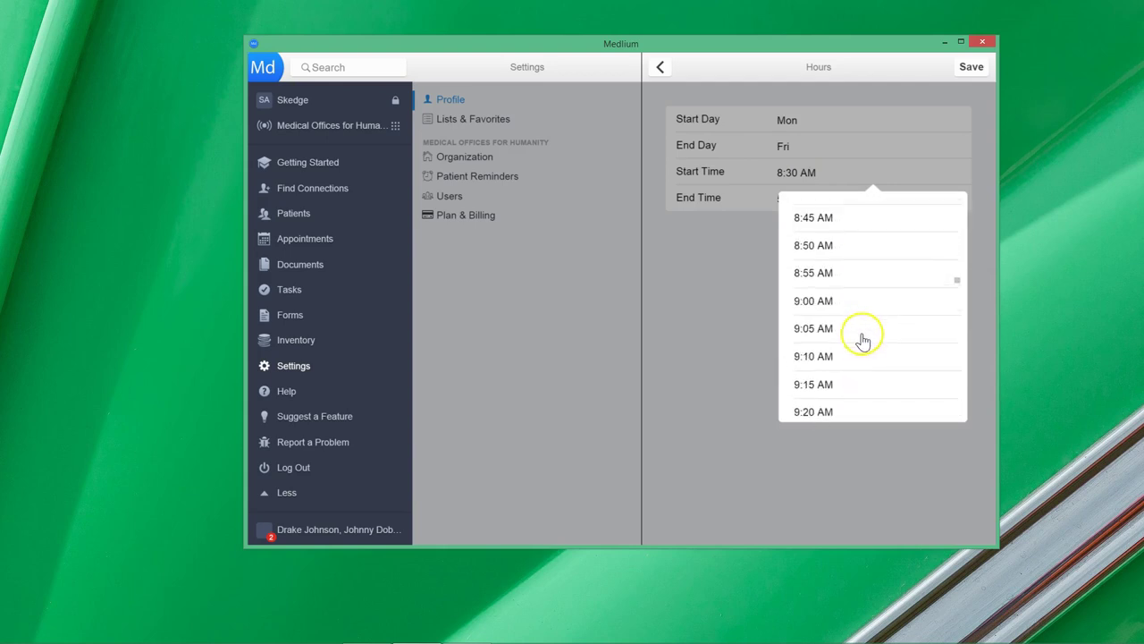
pyautogui.click(829, 390)
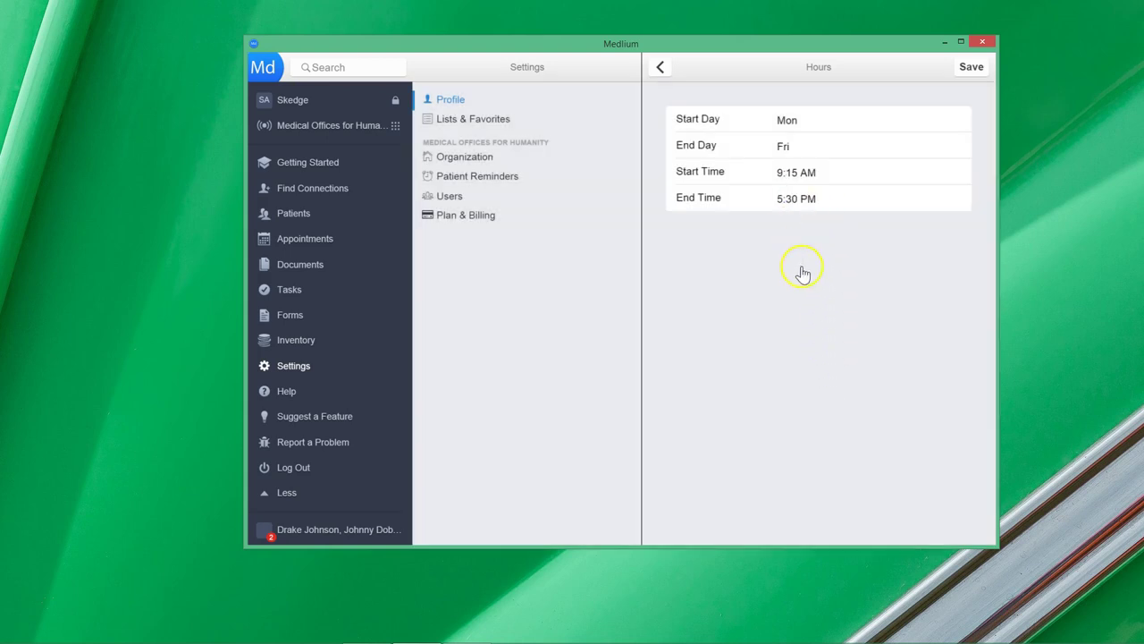
# Set the new hours entry's end time to 4:00 PM and save it to the profile
pyautogui.click(815, 204)
pyautogui.scroll(-15, 864, 384)
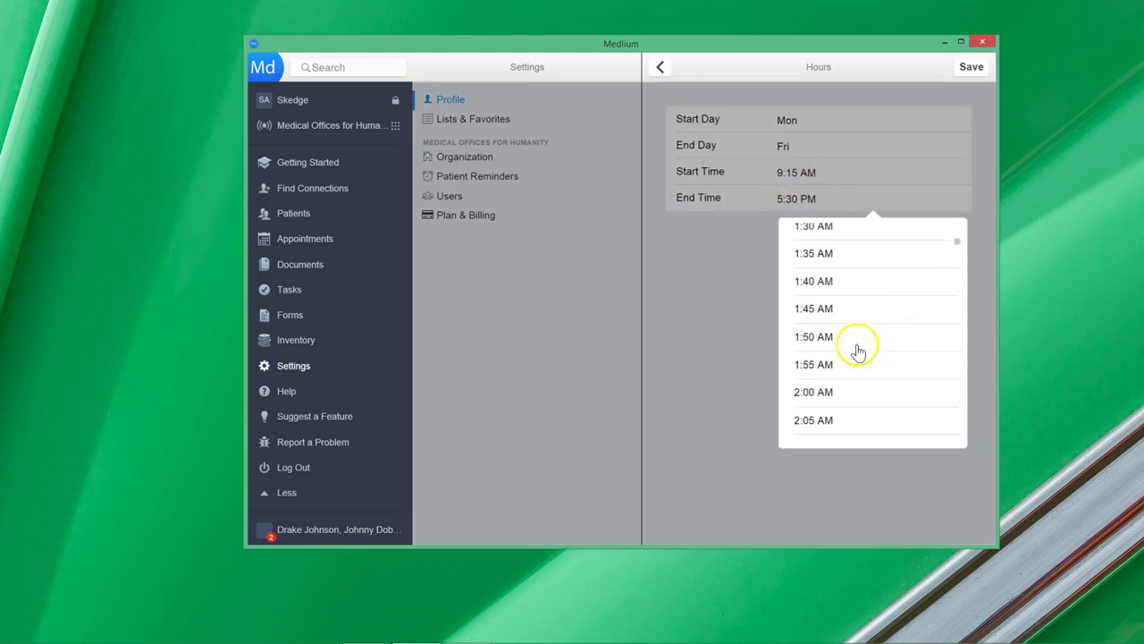
pyautogui.scroll(-4, 861, 348)
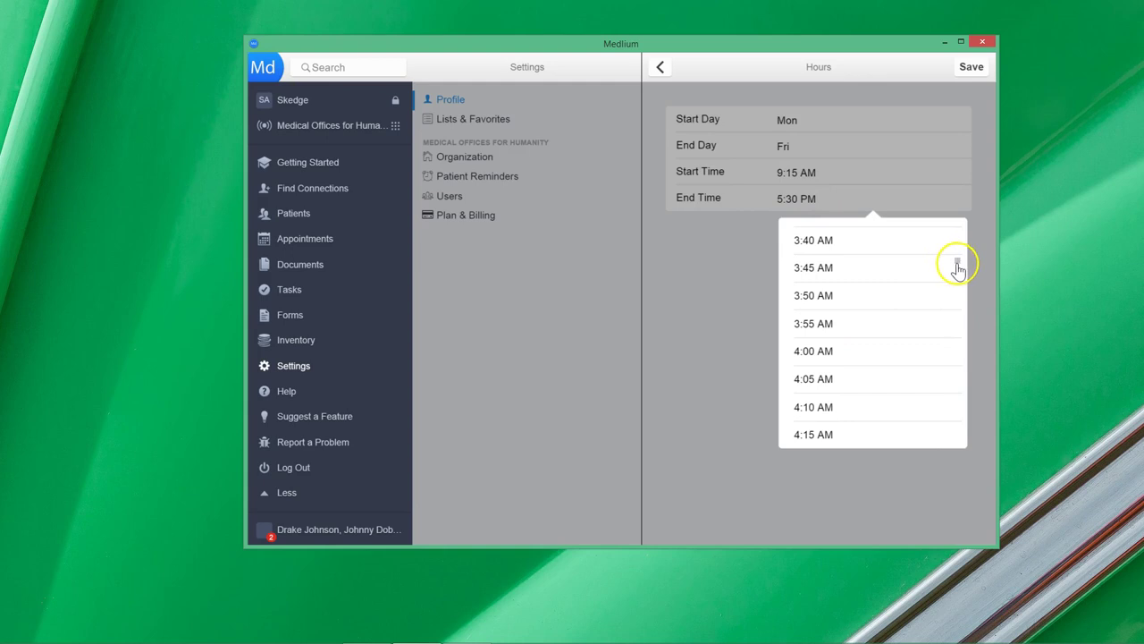
pyautogui.moveTo(958, 265); pyautogui.dragTo(955, 380)
pyautogui.click(849, 329)
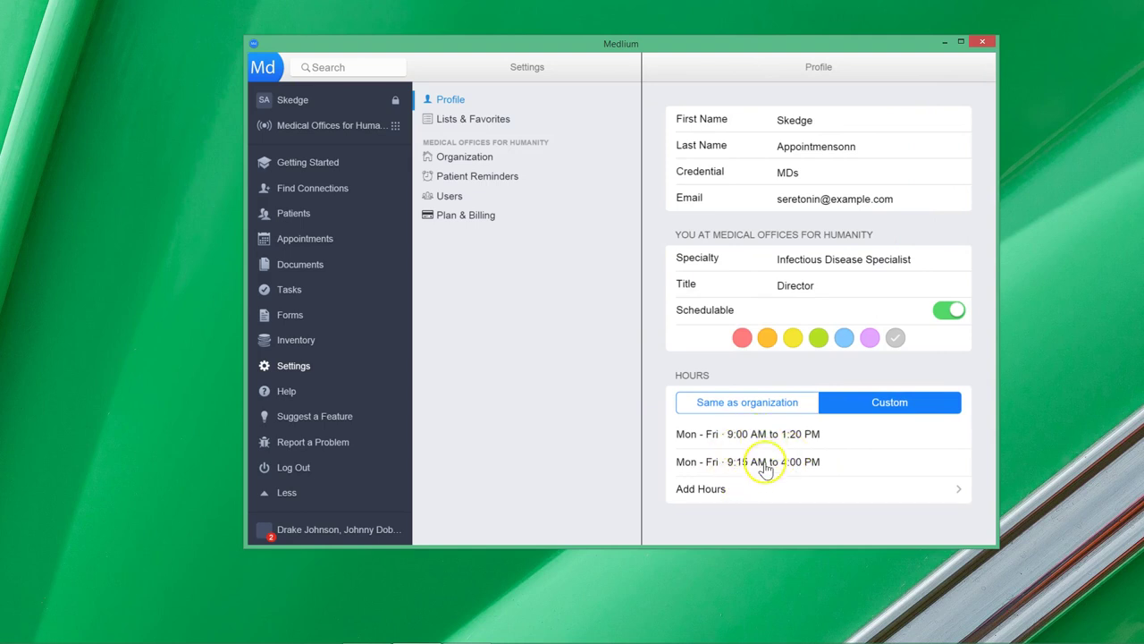
# Remove the Monday to Friday 9:15 AM to 4:00 PM hours and set the profile's hours back to Same as organization
pyautogui.click(766, 466)
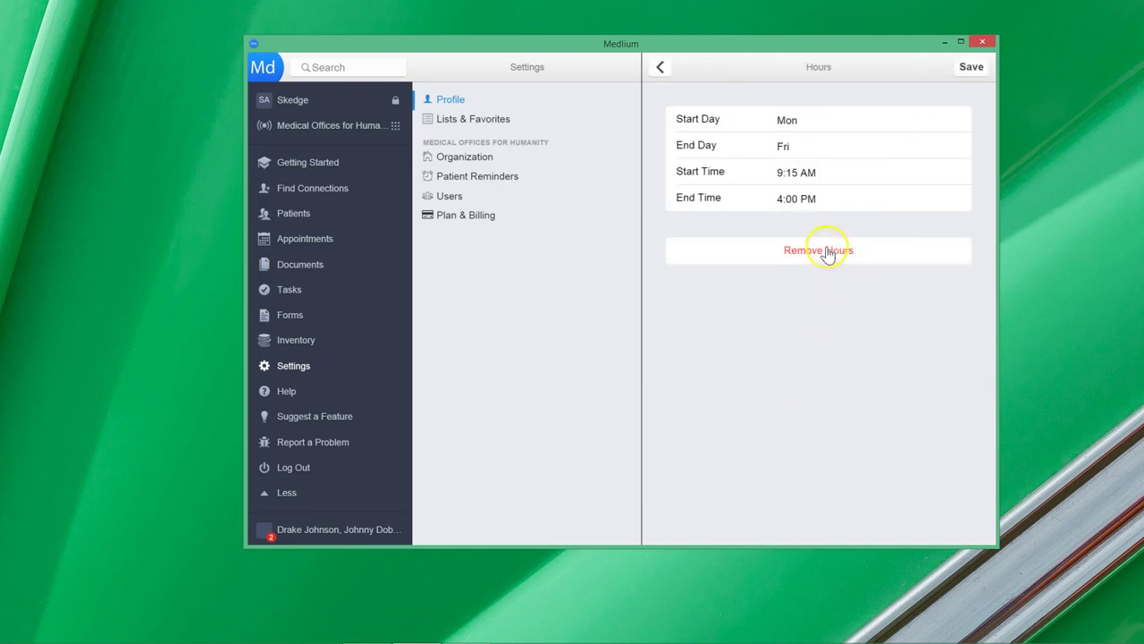
pyautogui.click(825, 250)
pyautogui.click(680, 324)
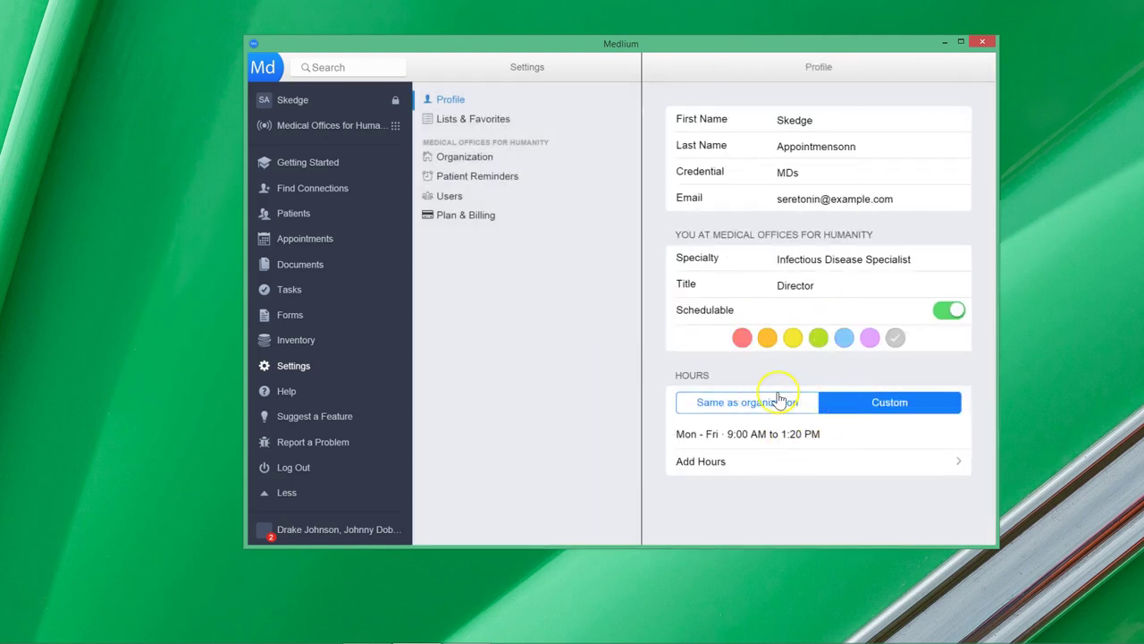
pyautogui.click(776, 404)
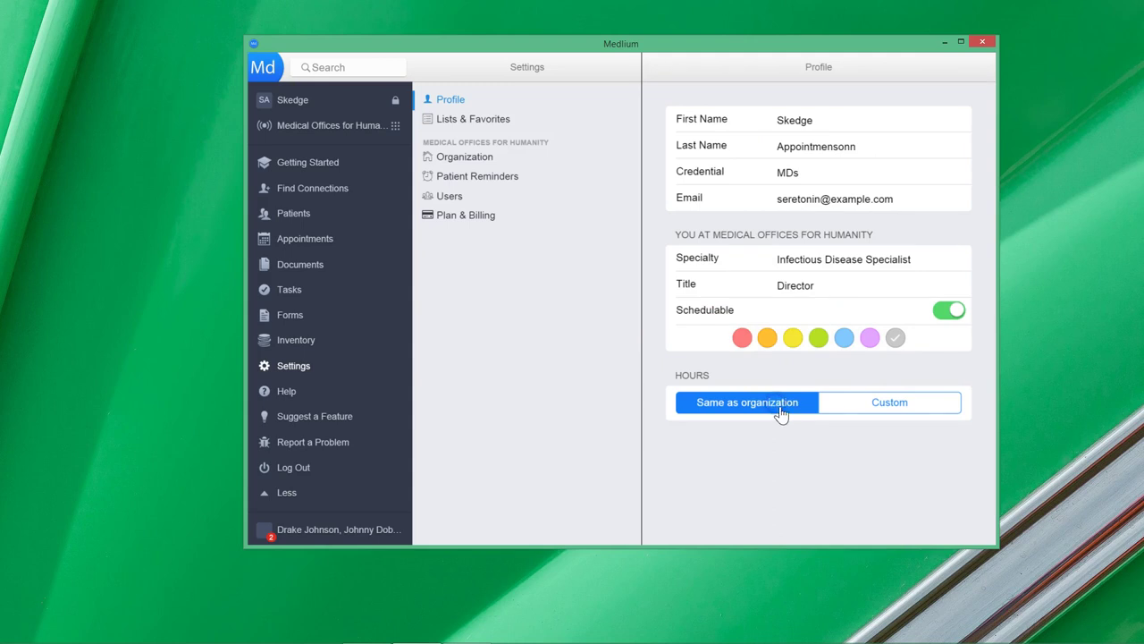
# Open the appointments agenda and look through the available times in November 2015
pyautogui.click(325, 240)
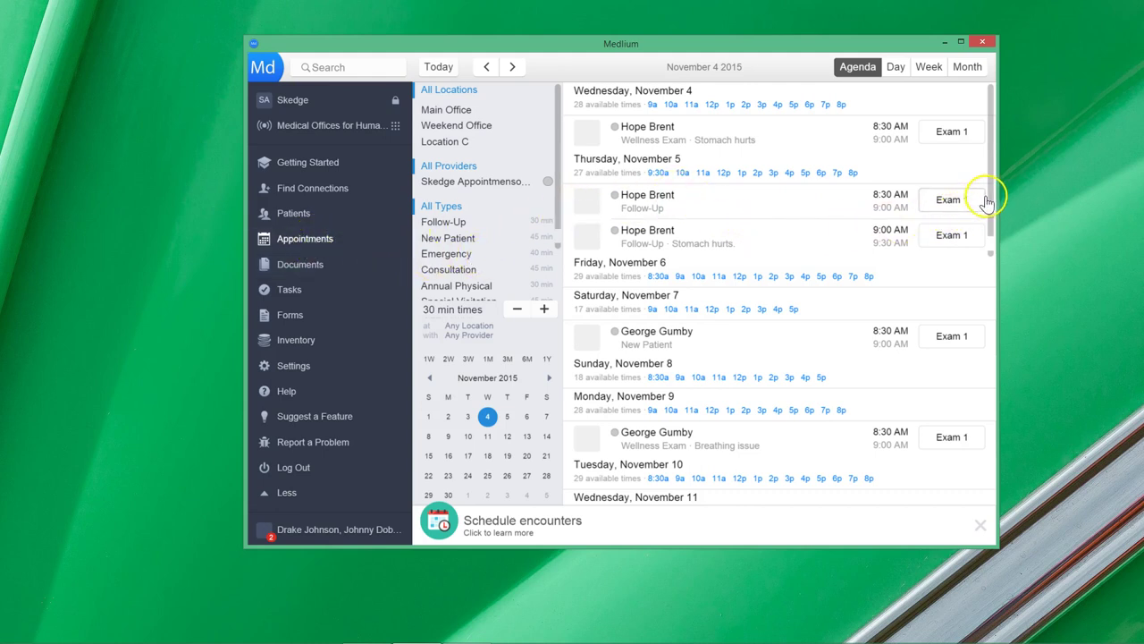
pyautogui.moveTo(993, 193); pyautogui.dragTo(963, 176)
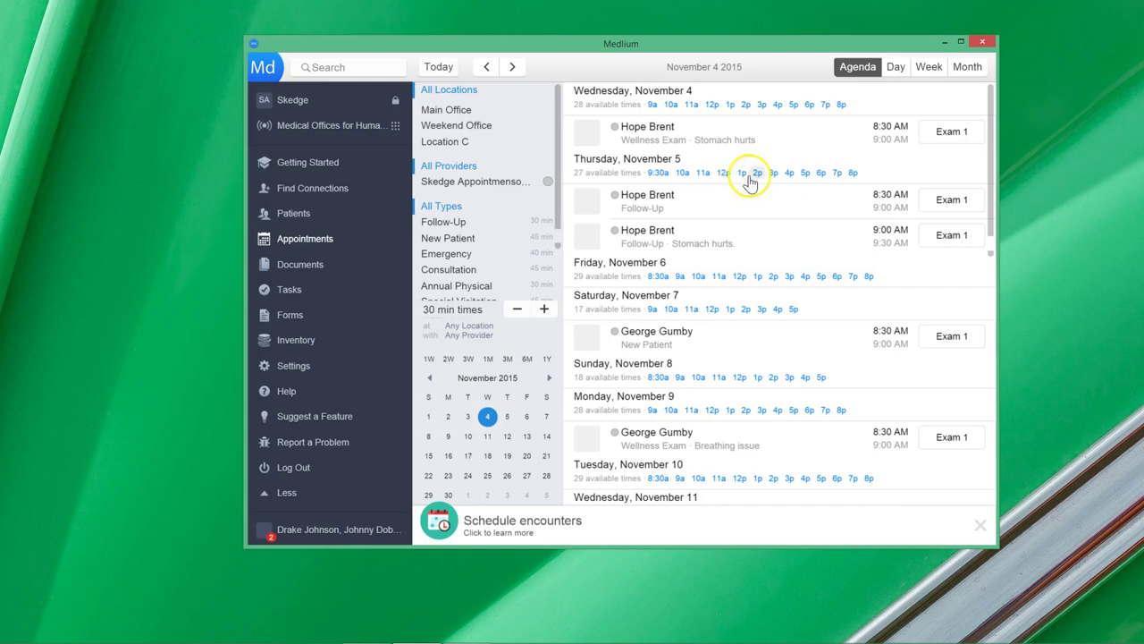
pyautogui.scroll(-3, 662, 307)
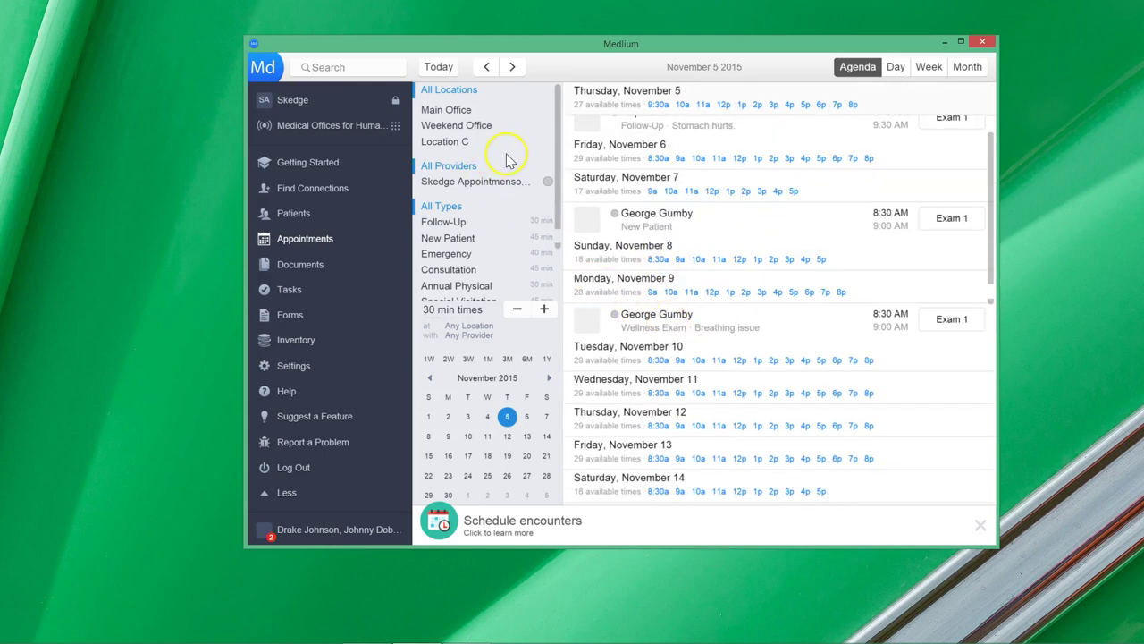
pyautogui.scroll(-1, 511, 232)
pyautogui.scroll(1, 511, 245)
# Filter the agenda by Main Office, Weekend Office and Location C in turn to compare their available times
pyautogui.click(464, 109)
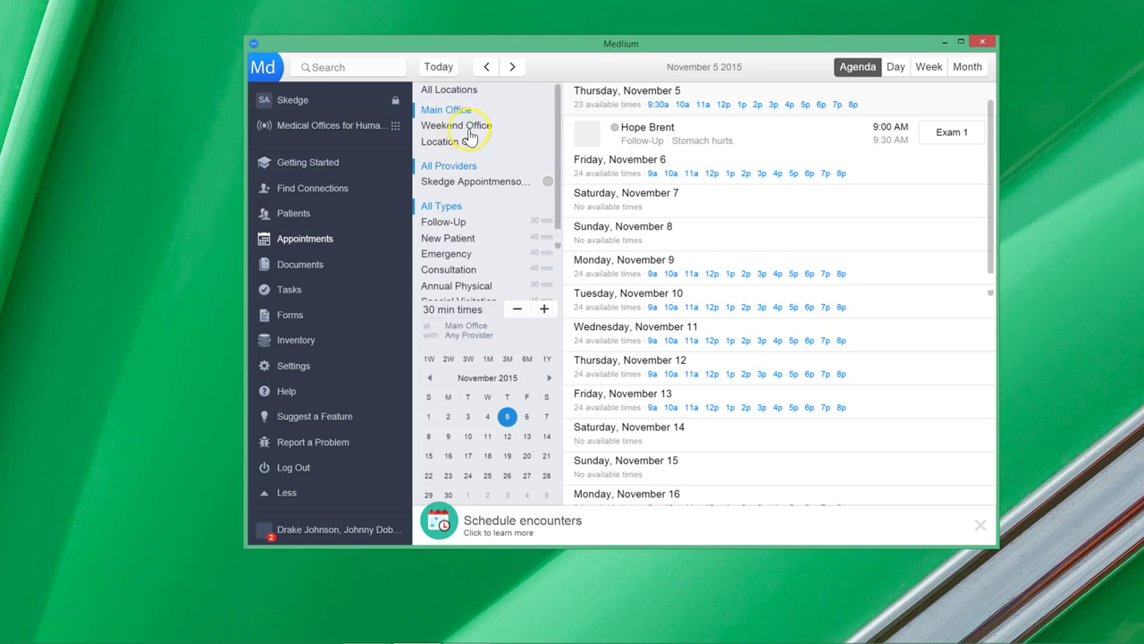
pyautogui.click(470, 126)
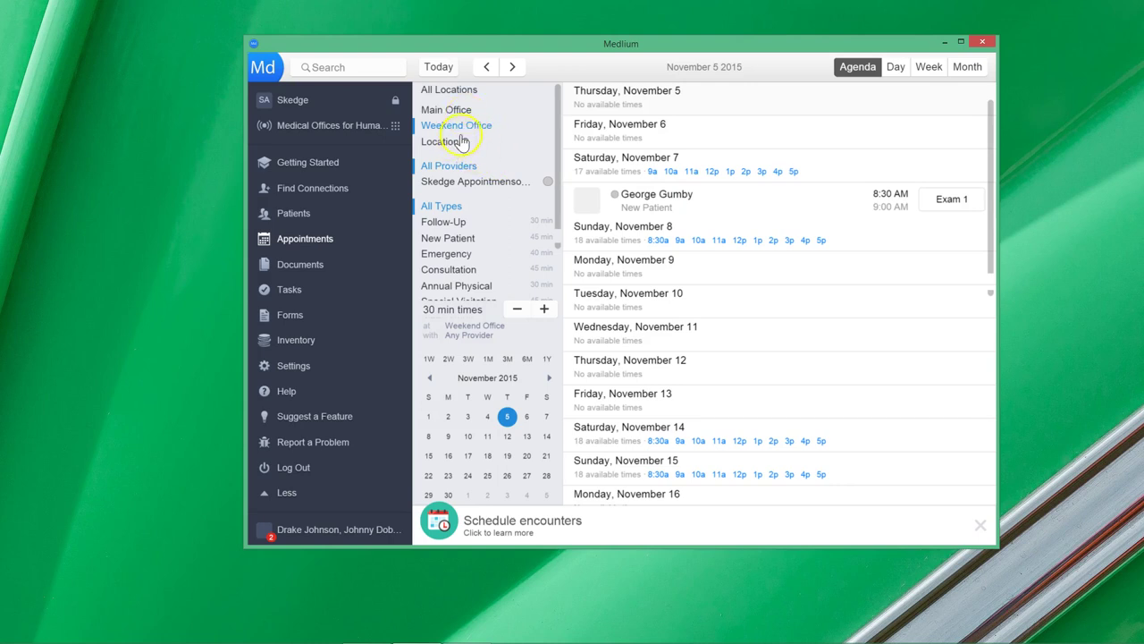
pyautogui.click(469, 107)
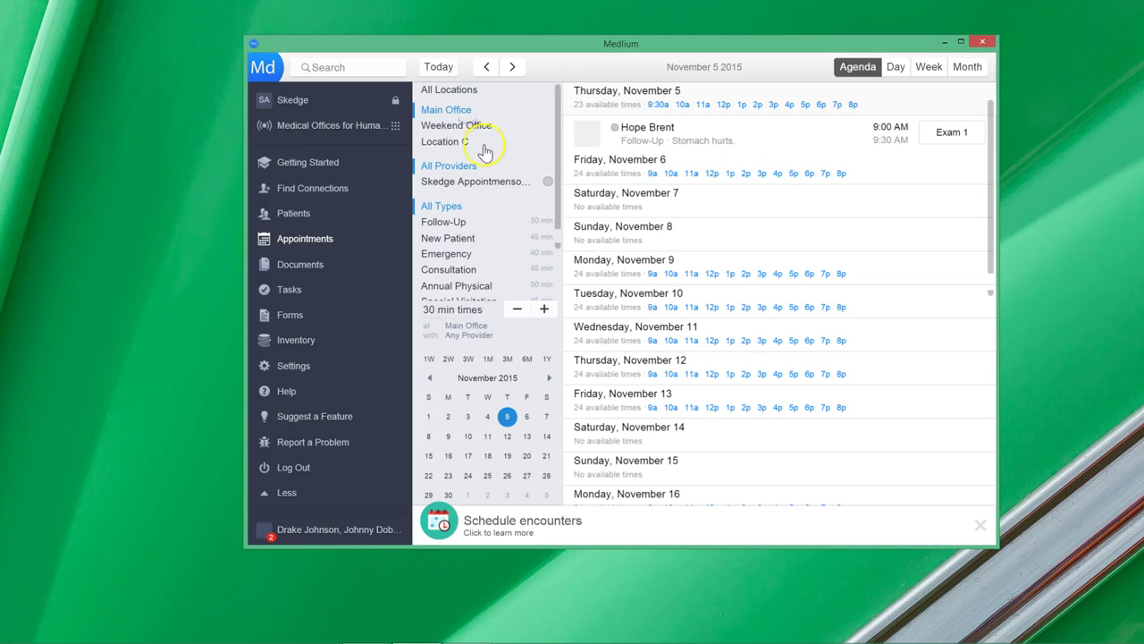
pyautogui.click(481, 138)
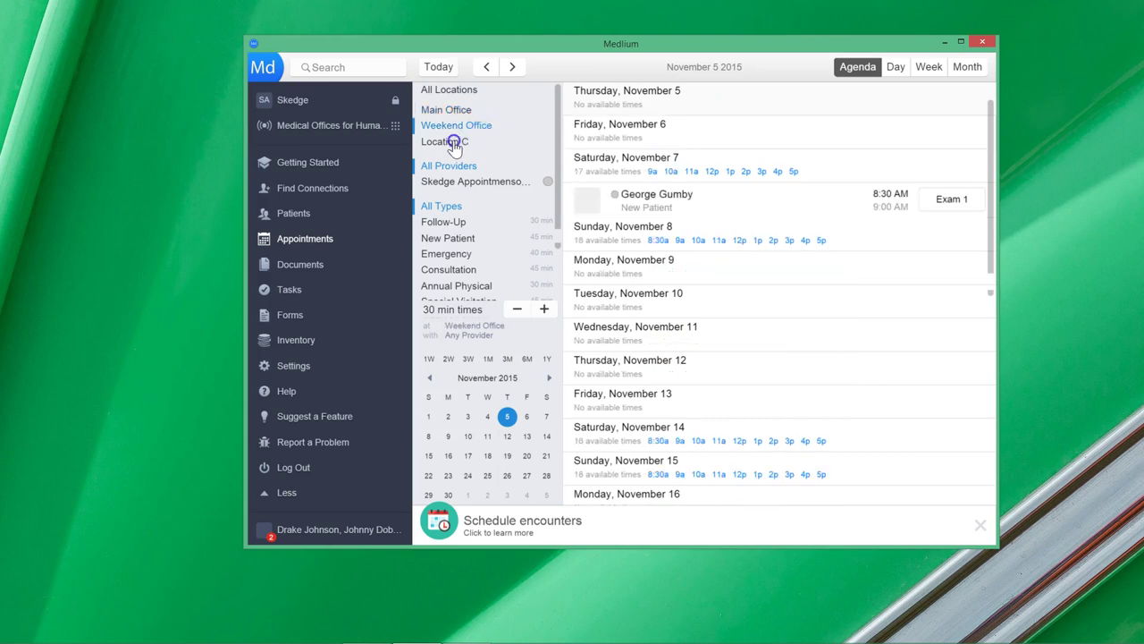
pyautogui.click(453, 142)
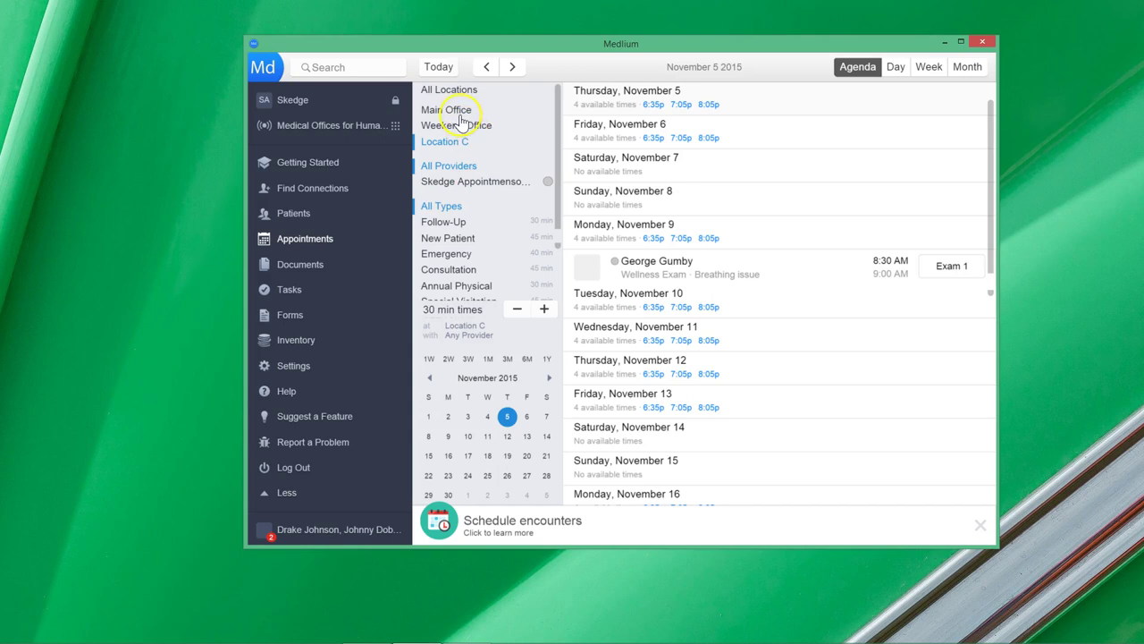
# Compare Location C's available times for the individual provider with those for all providers, ending on all providers
pyautogui.click(464, 183)
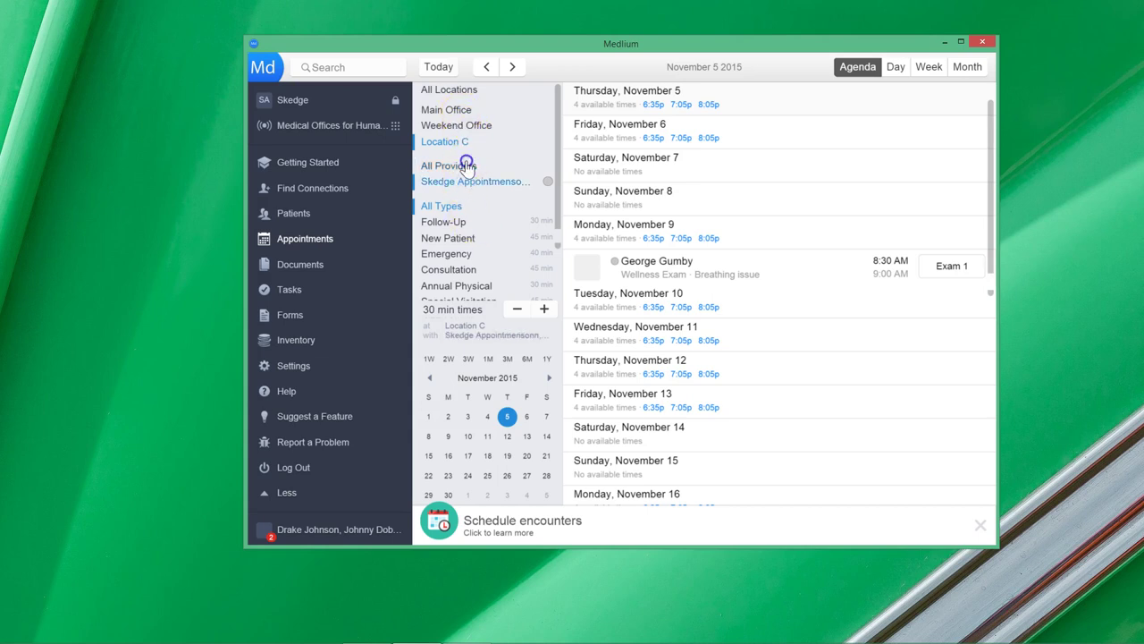
pyautogui.click(466, 165)
pyautogui.scroll(-1, 509, 183)
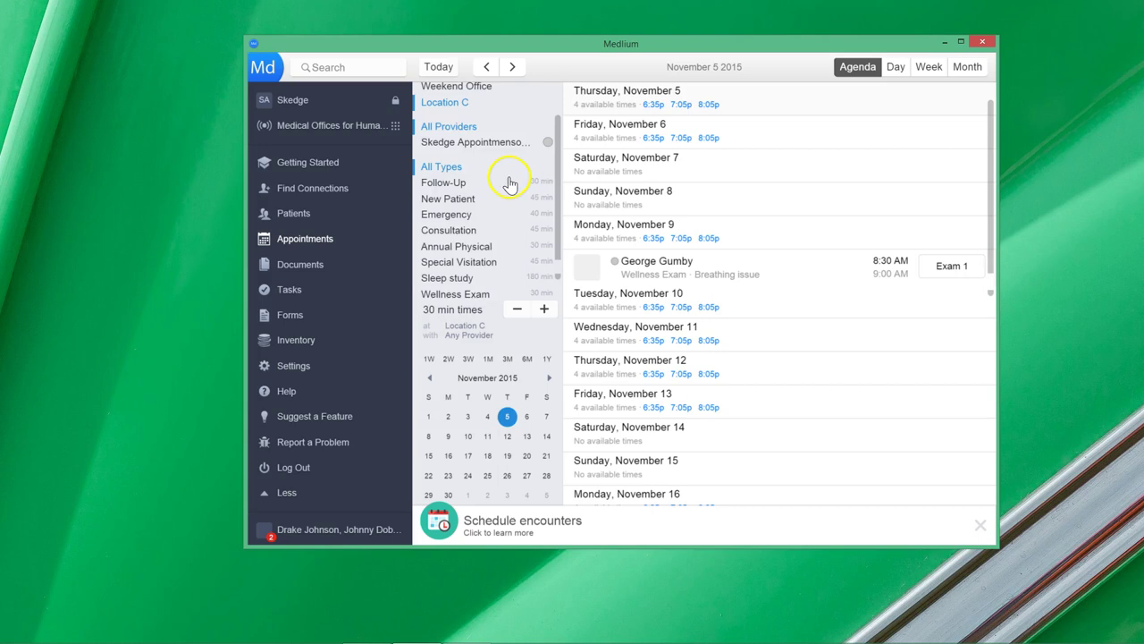
pyautogui.scroll(1, 508, 183)
pyautogui.click(491, 182)
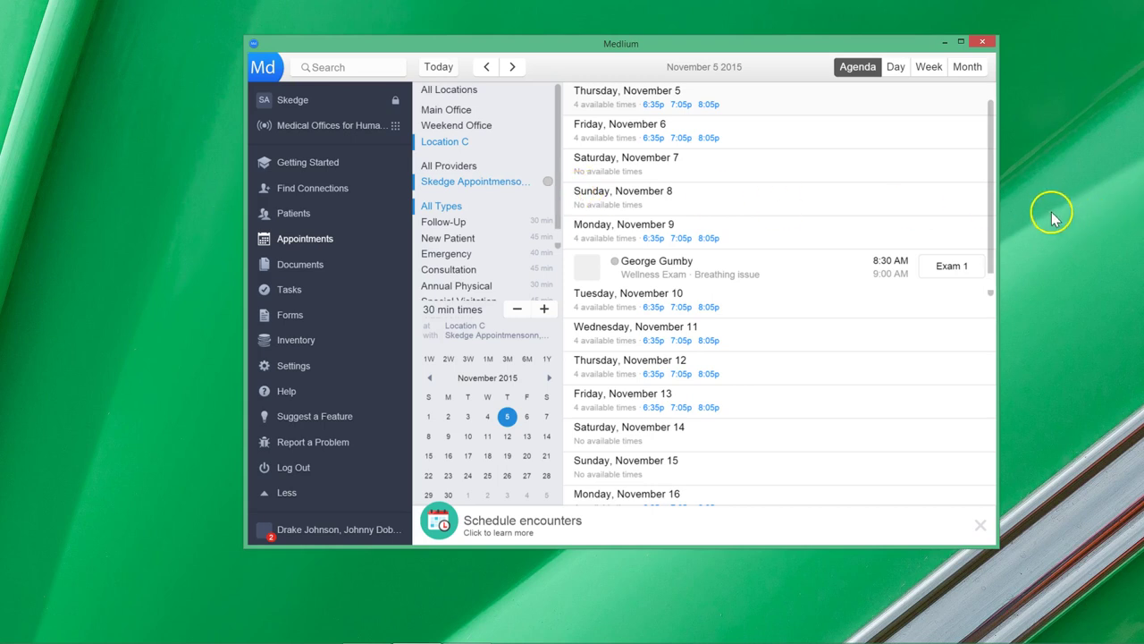
pyautogui.moveTo(995, 209)
pyautogui.mouseDown()
pyautogui.moveTo(996, 301)
pyautogui.moveTo(1004, 228)
pyautogui.mouseUp()
pyautogui.scroll(2, 951, 223)
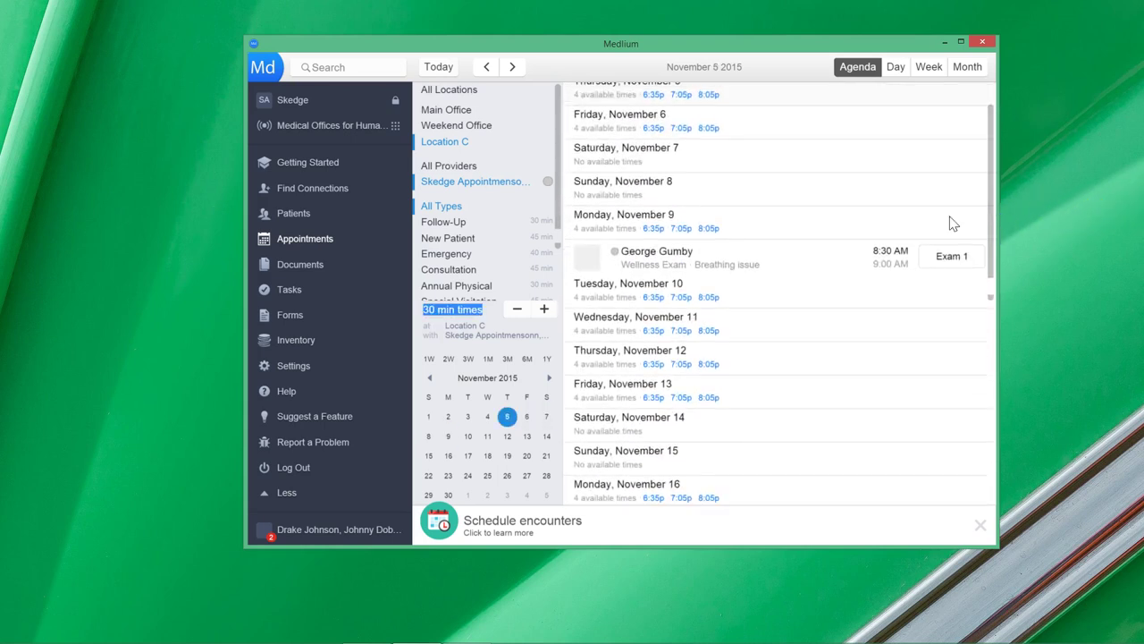
pyautogui.click(439, 167)
pyautogui.scroll(1, 626, 250)
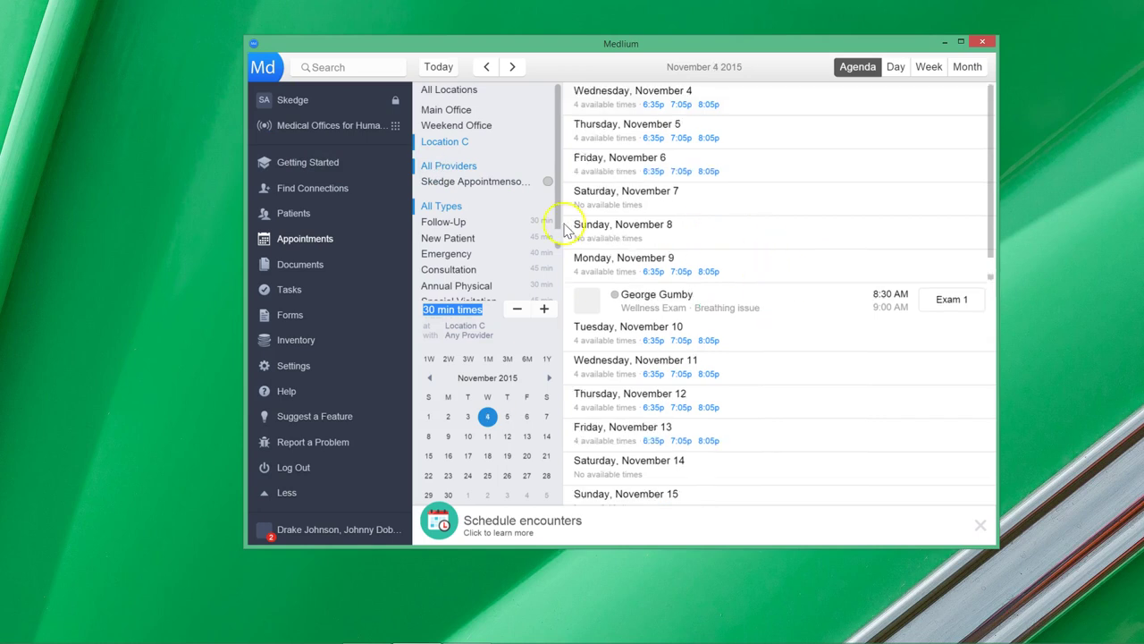
# Show the agenda for all locations, check it for the individual provider, and return to all providers
pyautogui.click(452, 92)
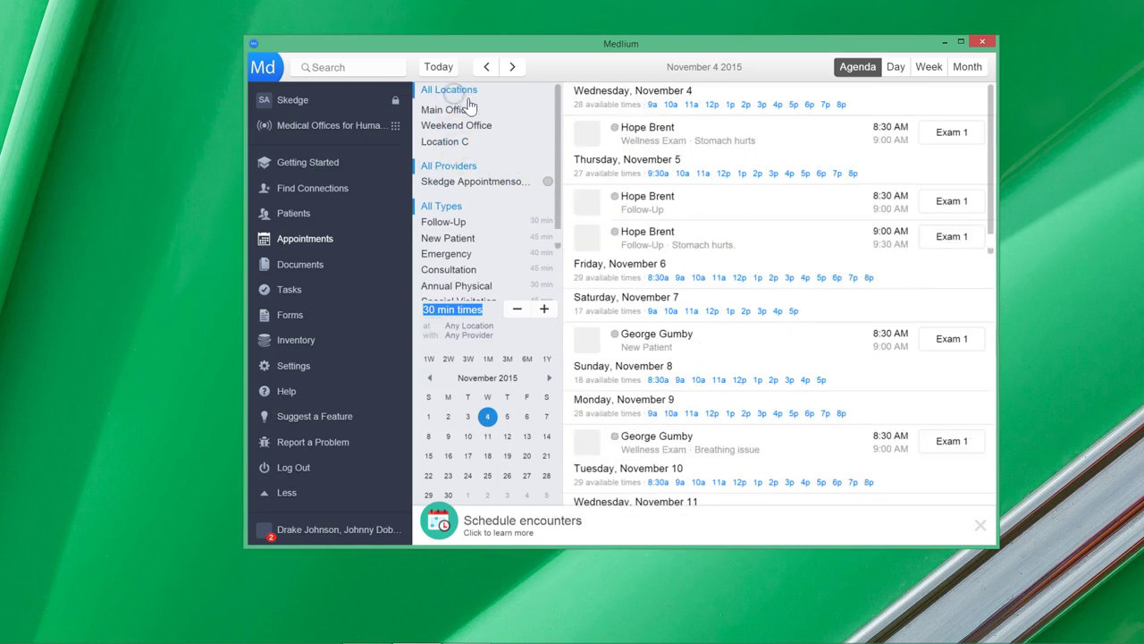
pyautogui.click(472, 184)
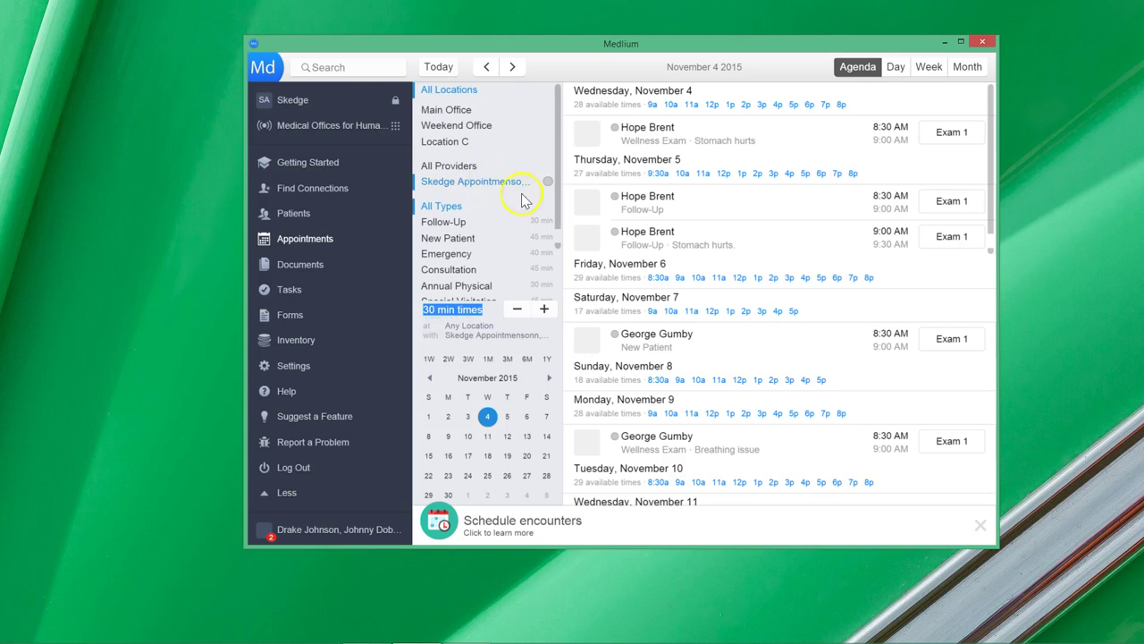
pyautogui.click(468, 166)
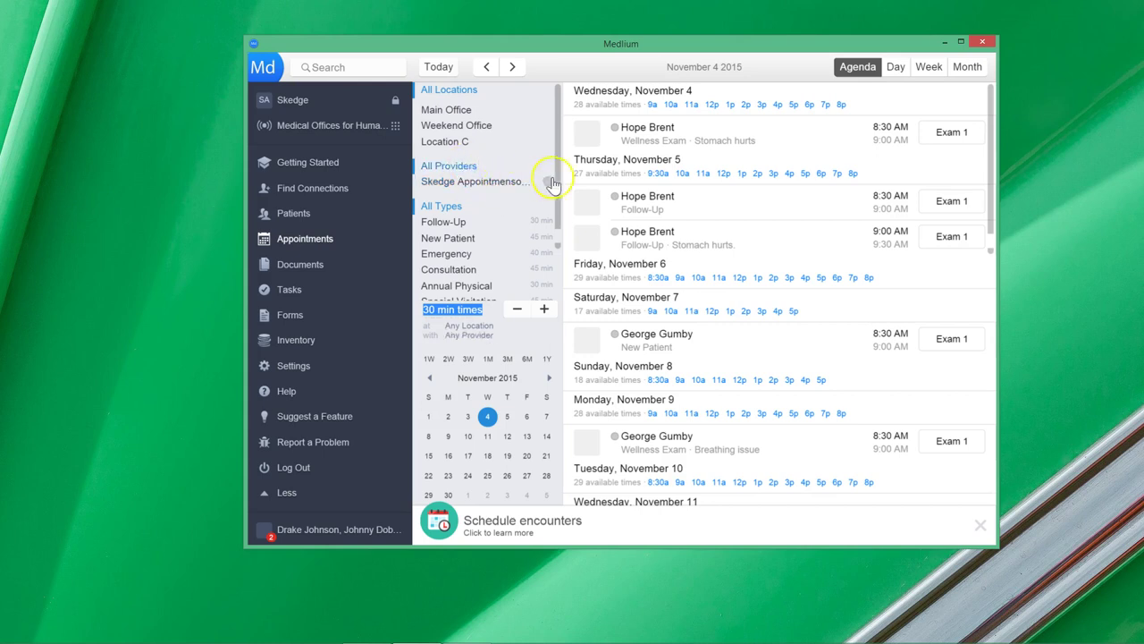
pyautogui.scroll(-4, 787, 231)
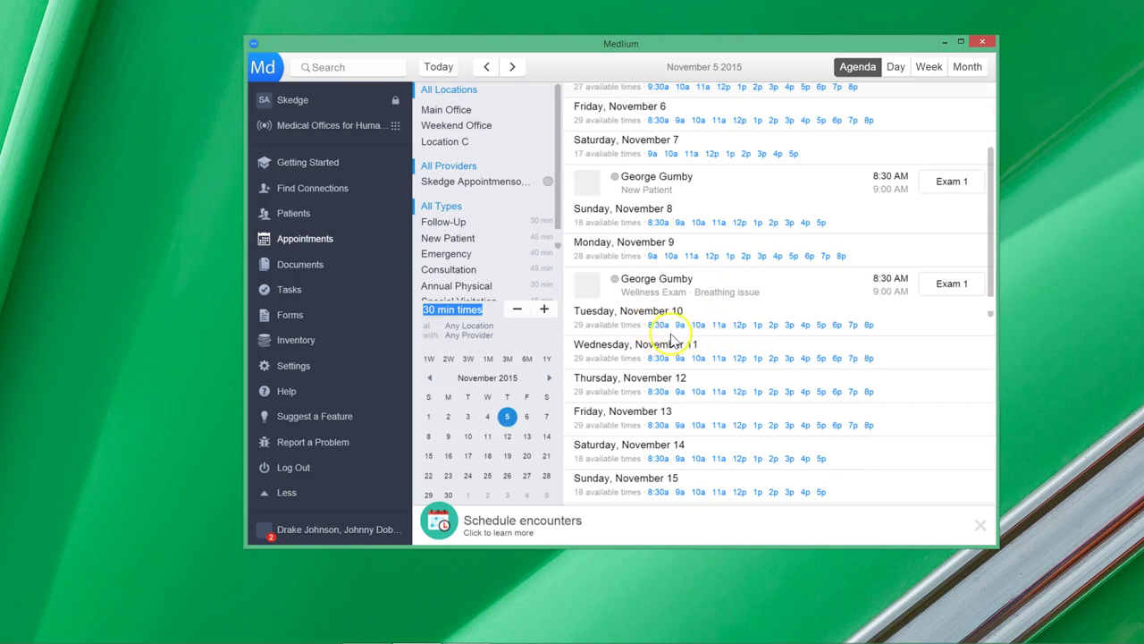
pyautogui.scroll(-3, 681, 336)
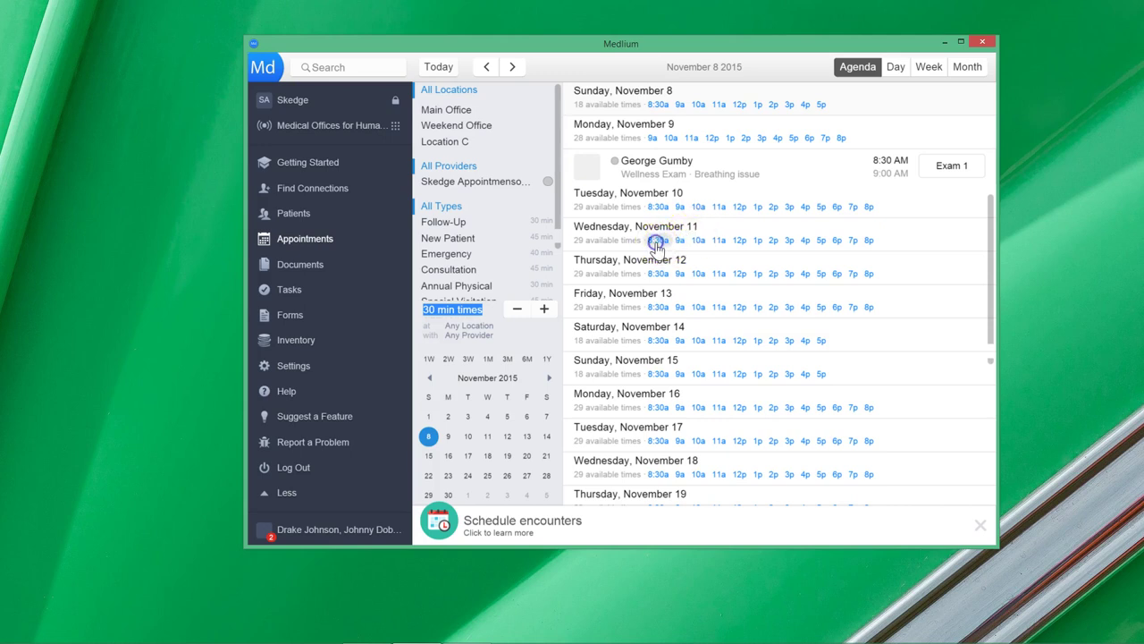
pyautogui.click(656, 242)
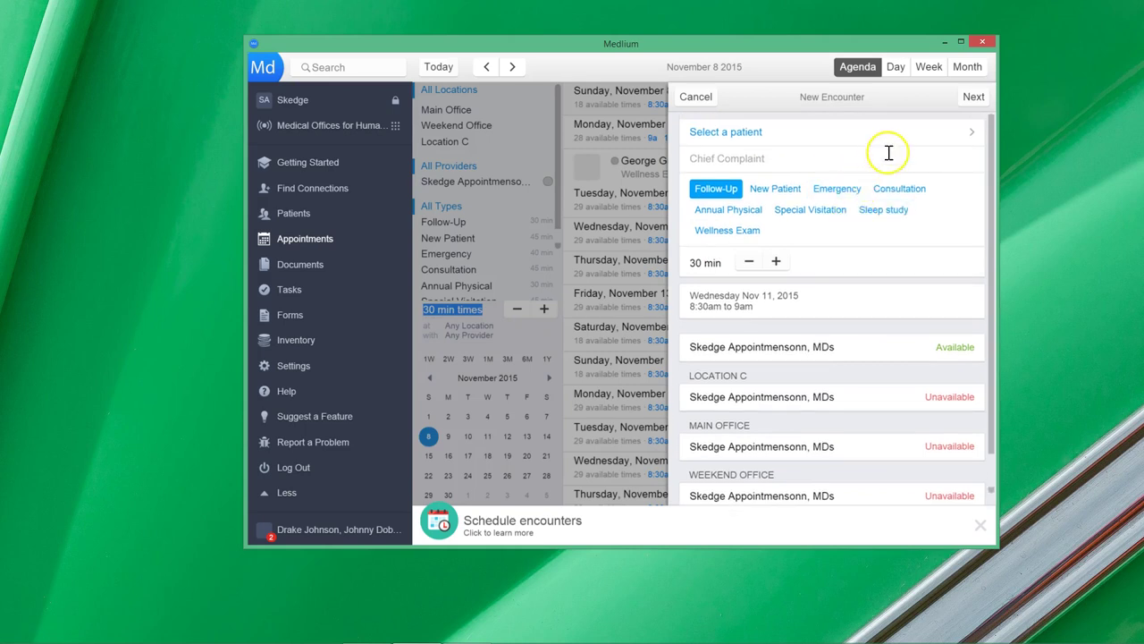
pyautogui.click(971, 133)
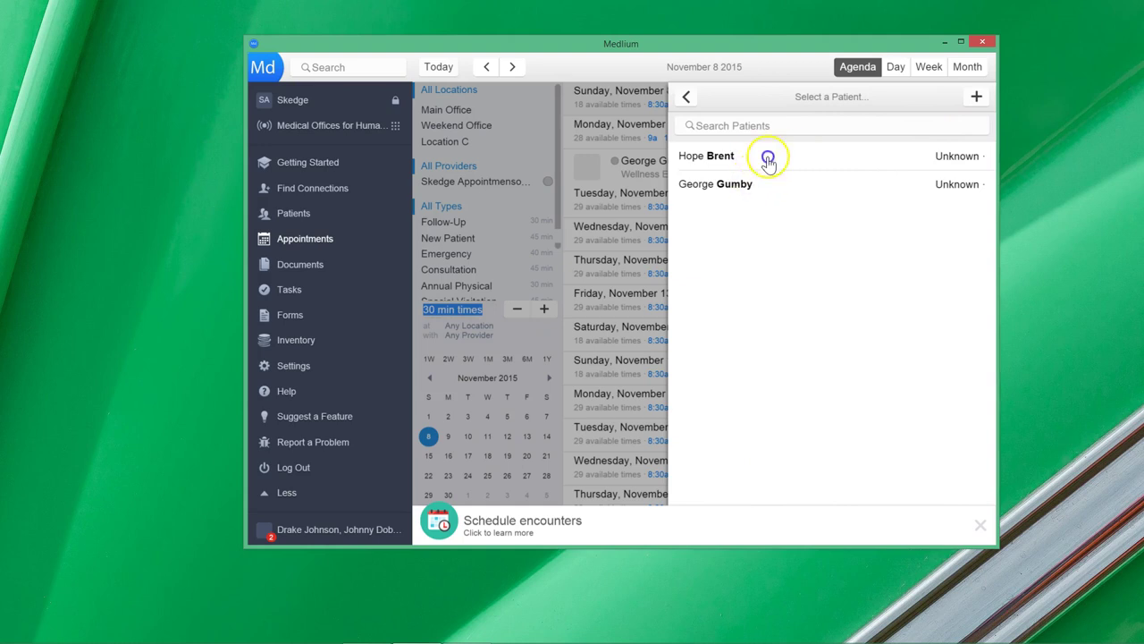
pyautogui.click(768, 159)
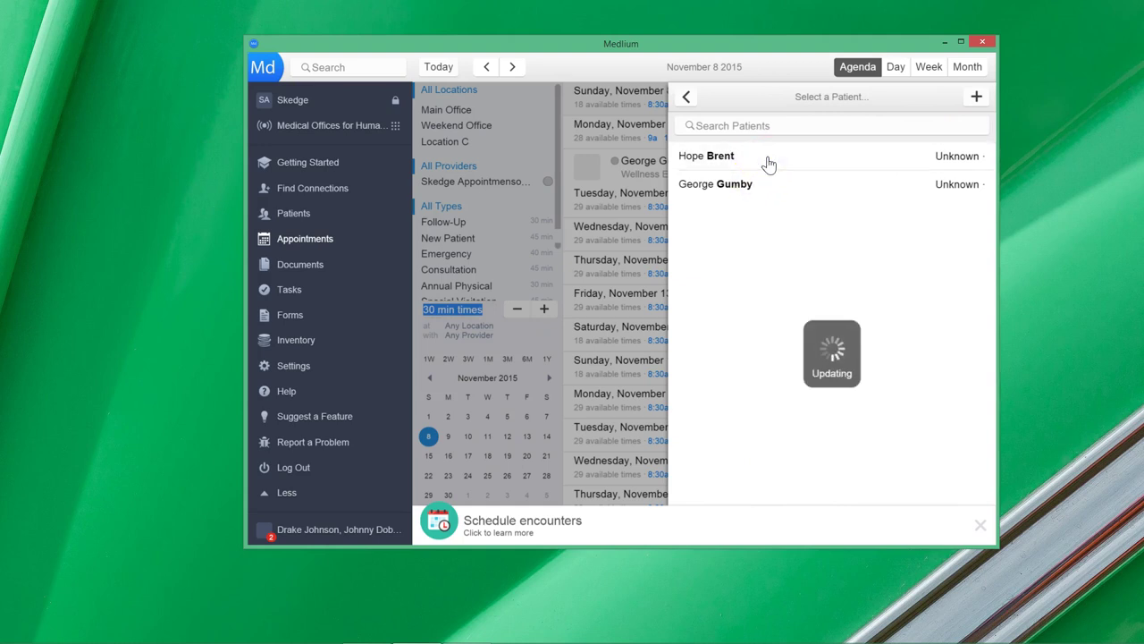
pyautogui.click(766, 169)
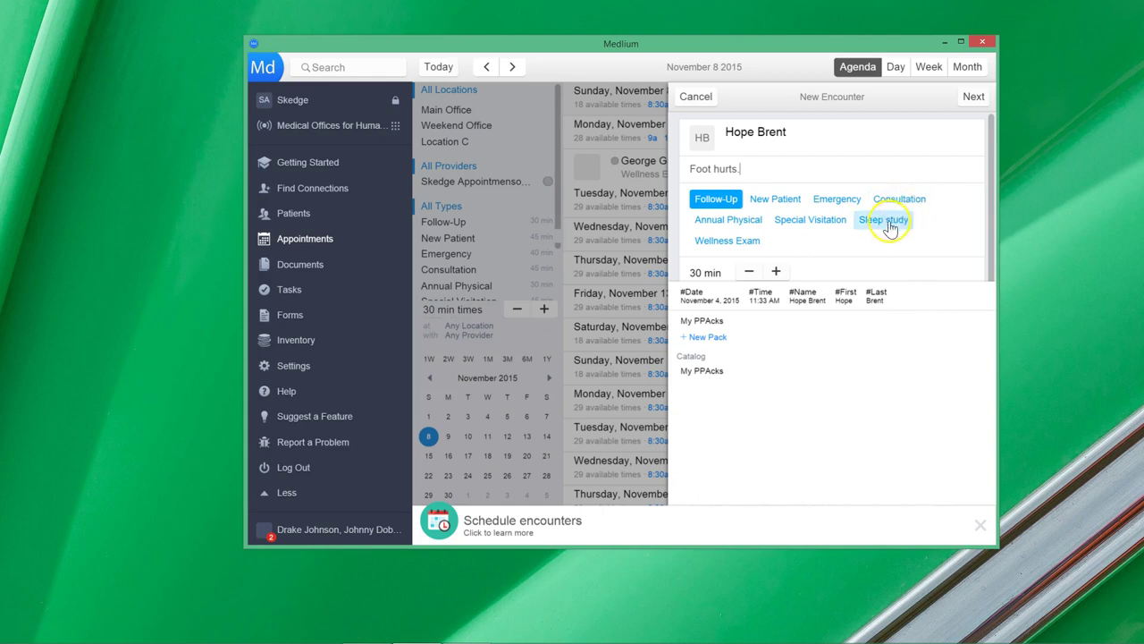
pyautogui.click(738, 242)
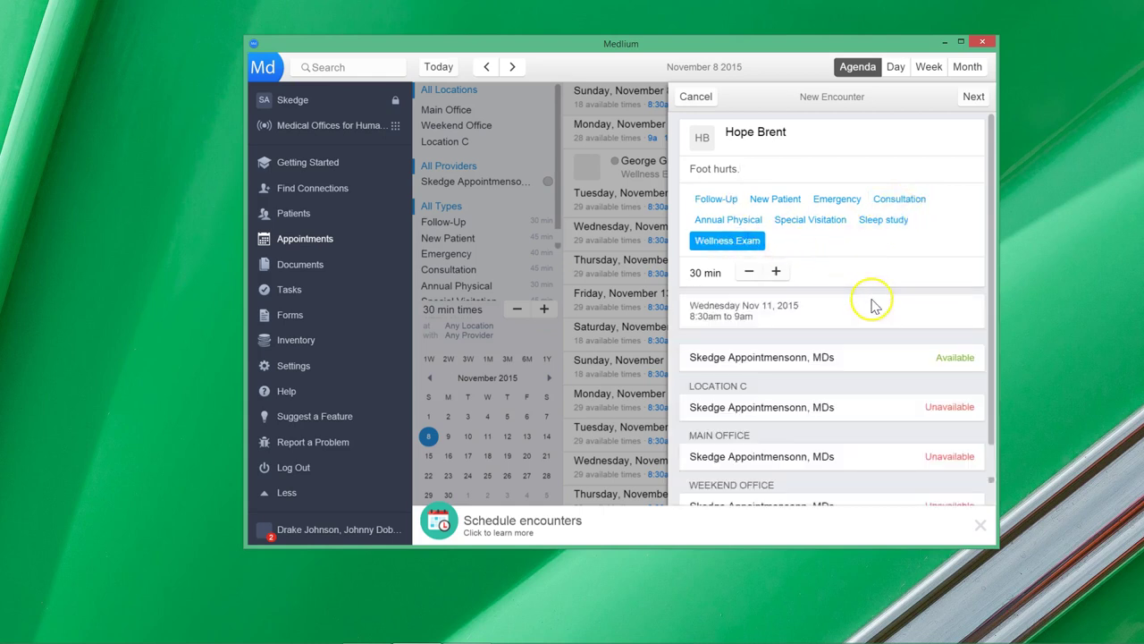
pyautogui.scroll(-1, 875, 306)
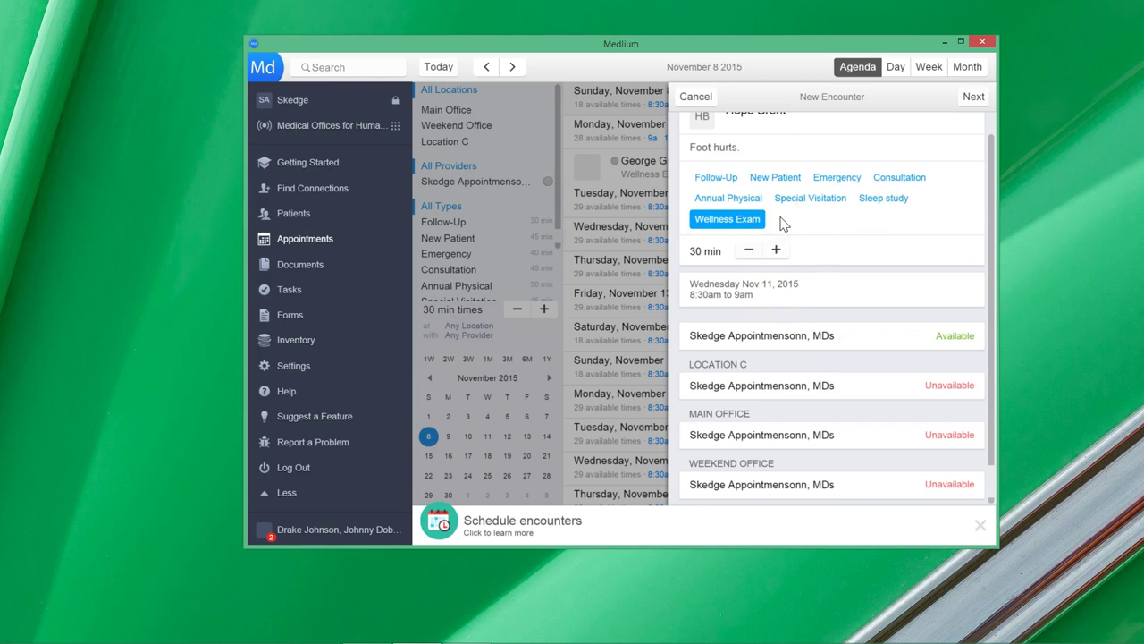
pyautogui.scroll(1, 784, 223)
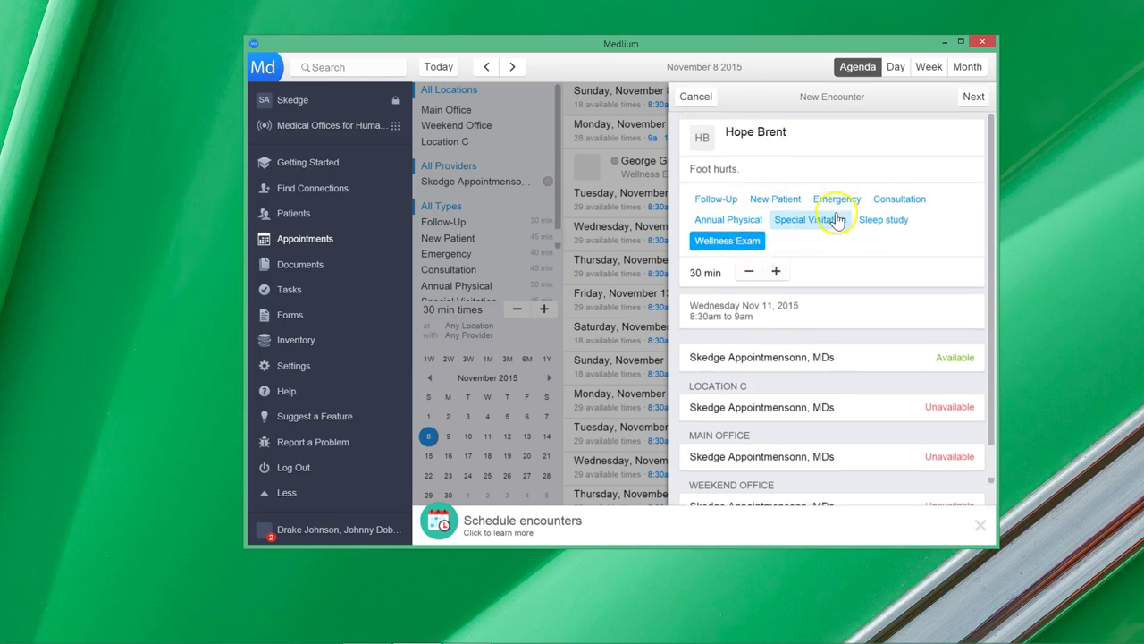
# Discard the draft encounter and add a 30 min appointment type named Patient Consult in the settings
pyautogui.click(294, 367)
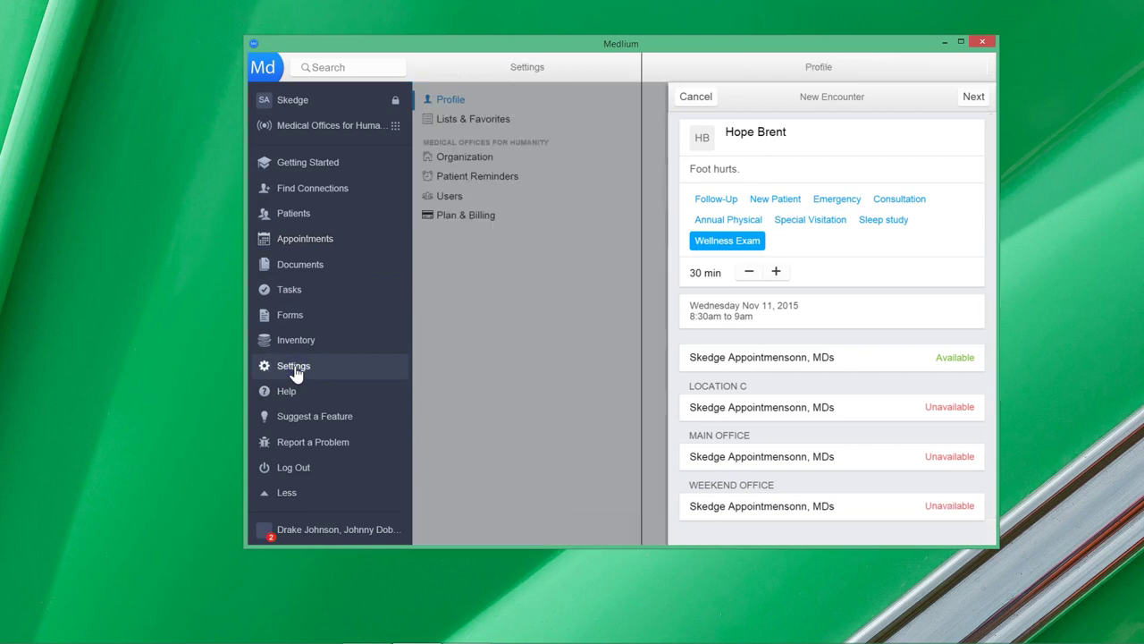
pyautogui.click(714, 102)
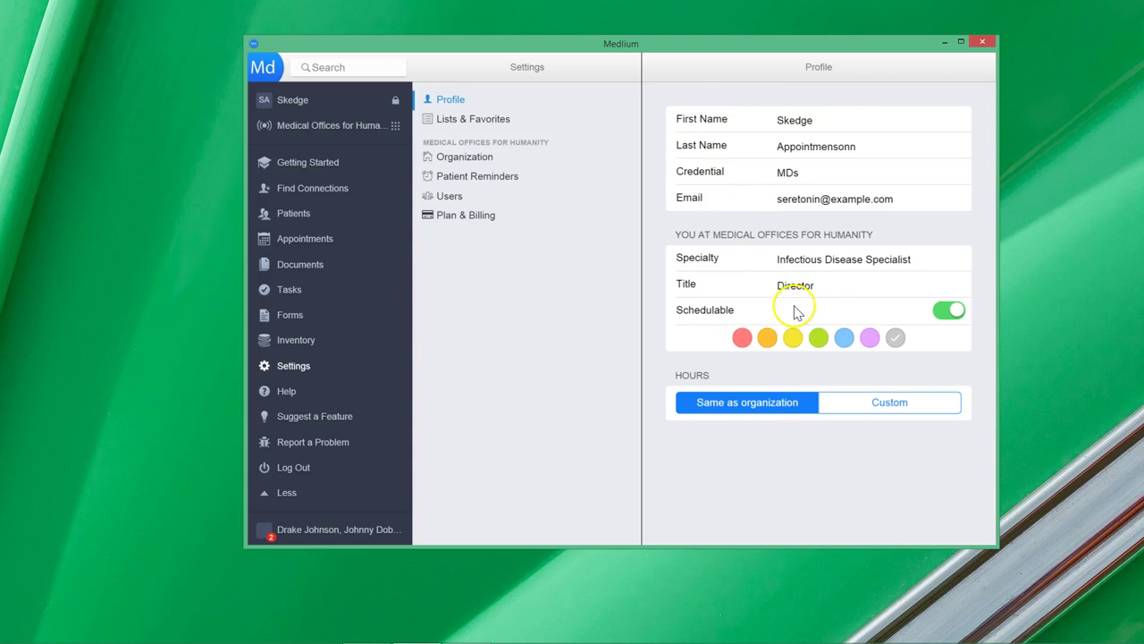
pyautogui.click(484, 119)
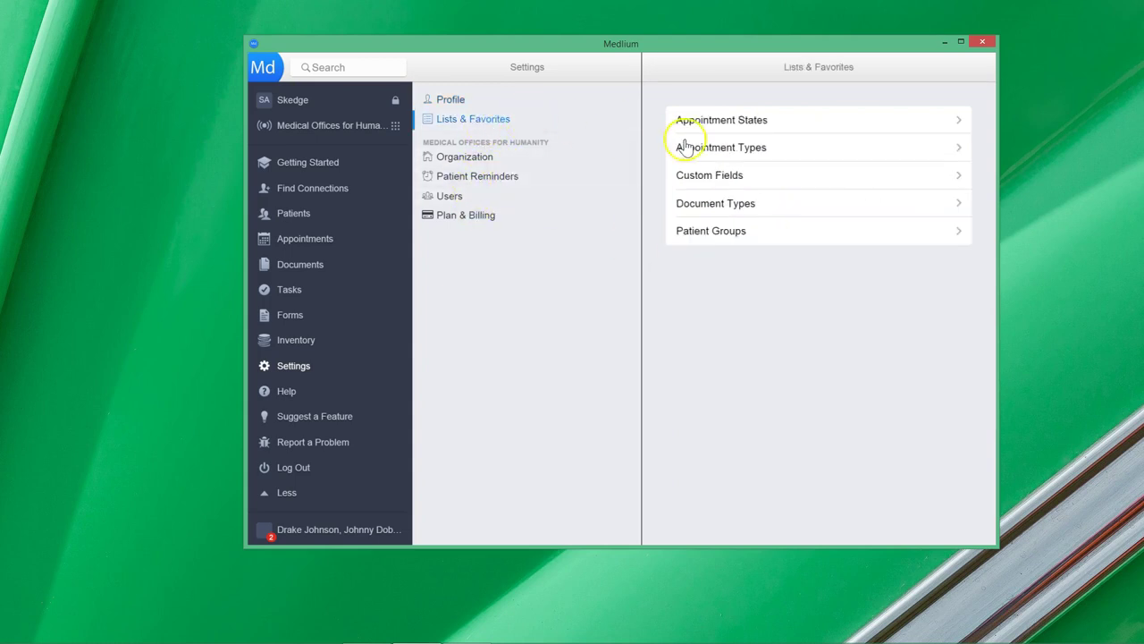
pyautogui.click(760, 151)
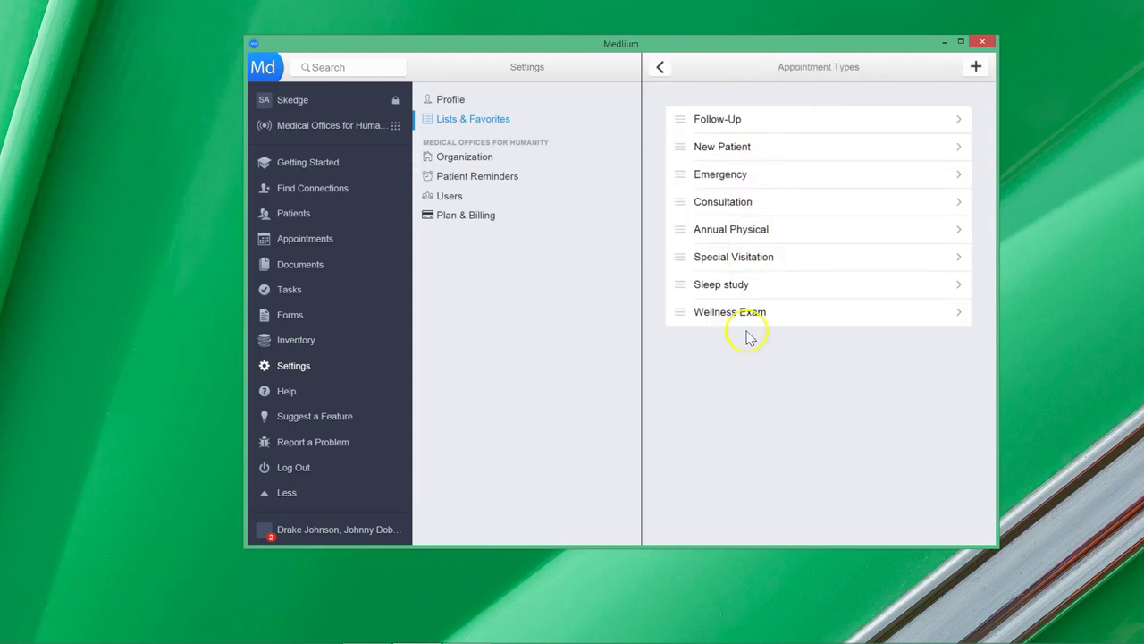
pyautogui.click(976, 67)
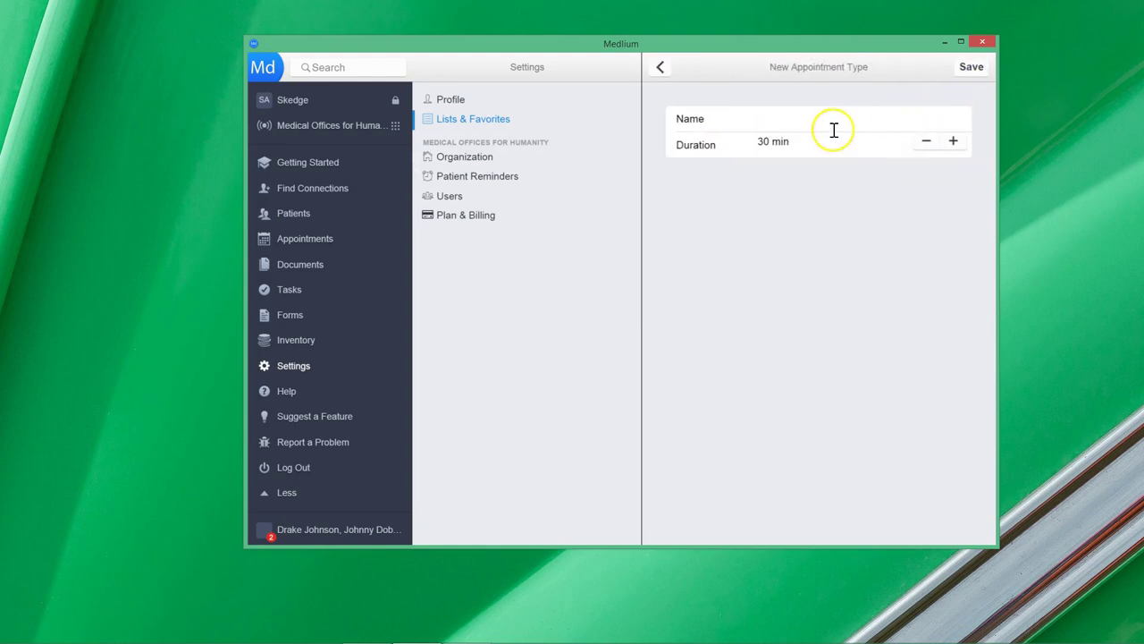
pyautogui.click(818, 126)
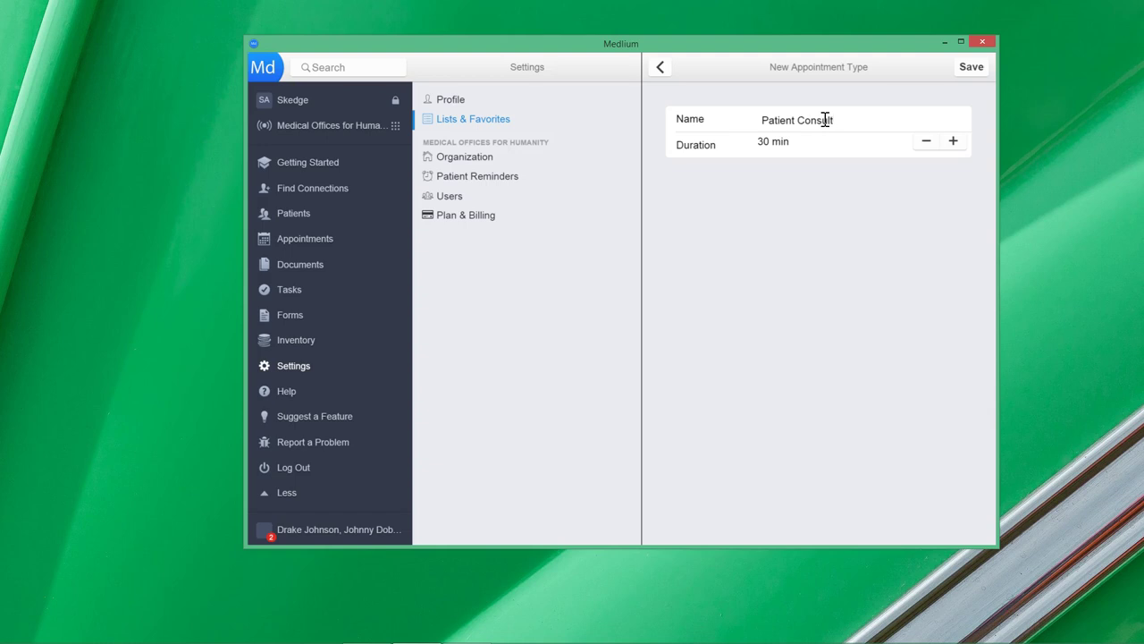
pyautogui.click(965, 67)
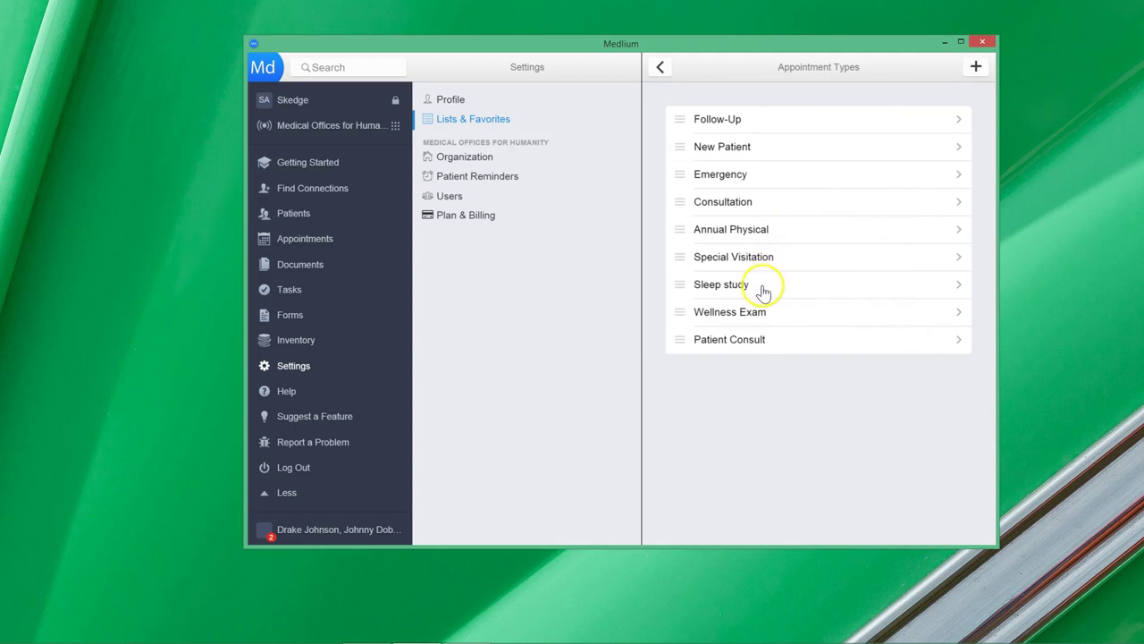
# Start a new encounter from the agenda for Wednesday, November 11 at 8:30 am and select the first listed patient
pyautogui.click(311, 257)
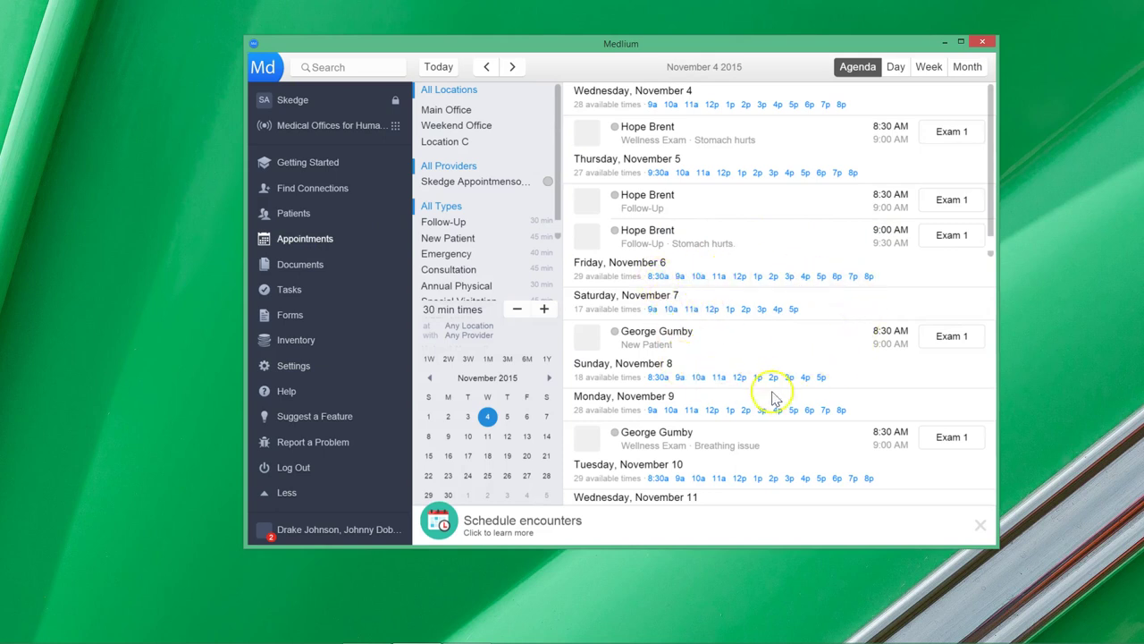
pyautogui.scroll(-1, 684, 375)
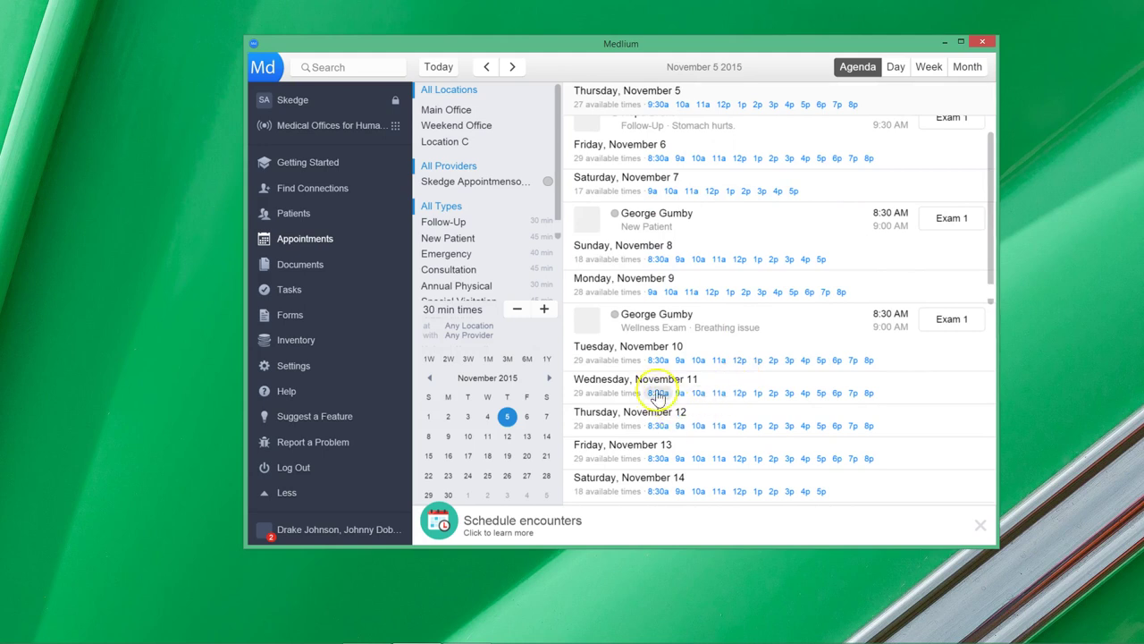
pyautogui.click(657, 393)
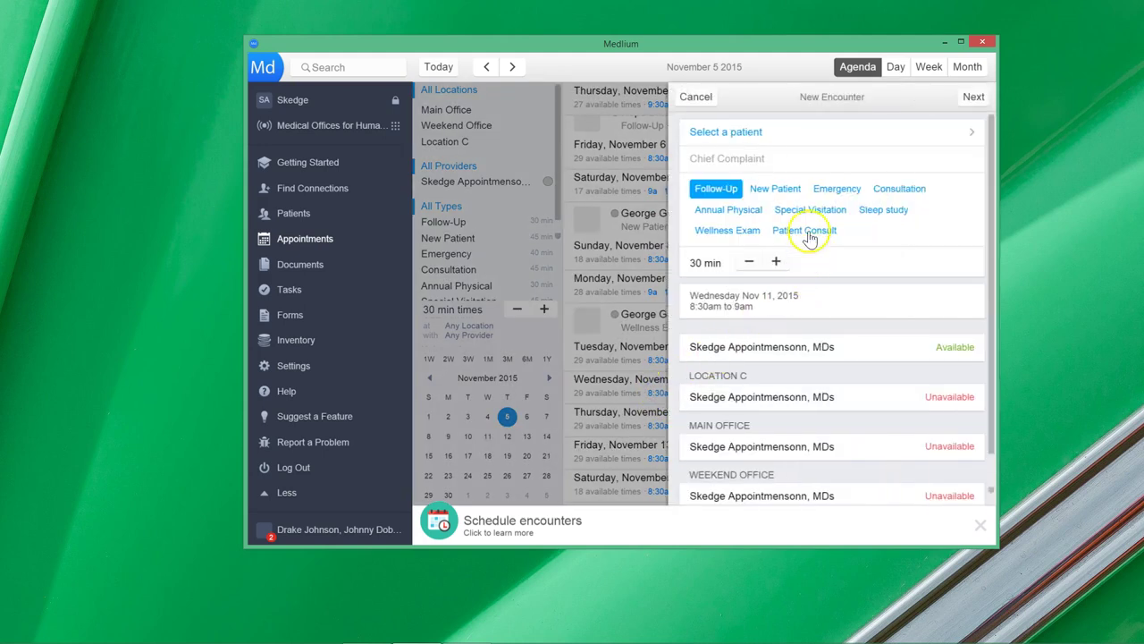
pyautogui.click(755, 136)
pyautogui.click(762, 159)
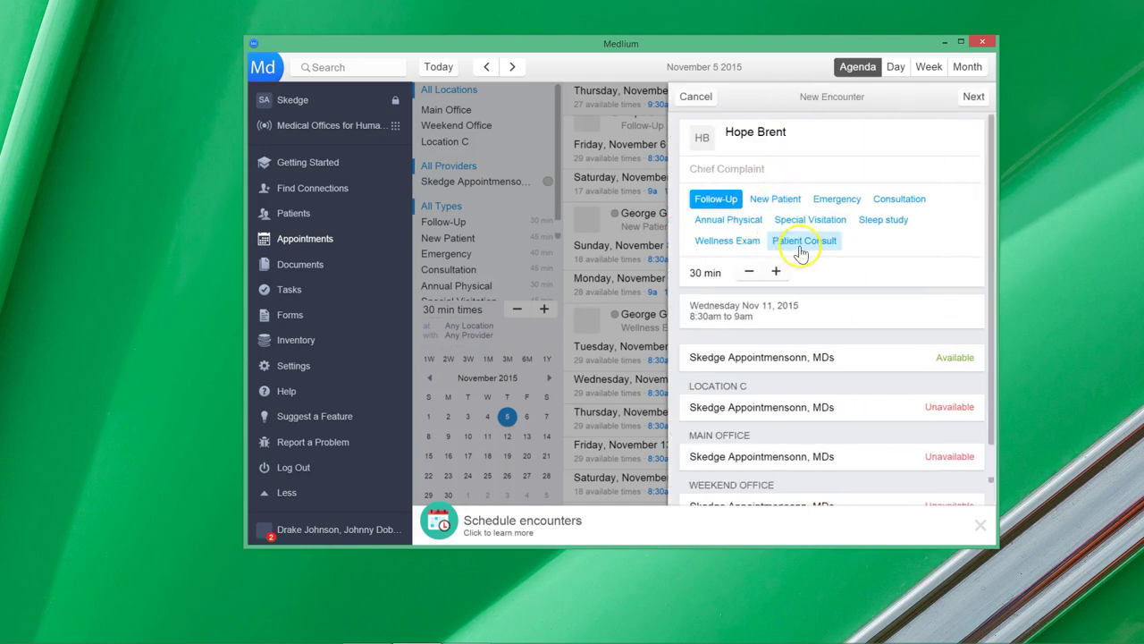
# Compare the durations of Wellness Exam and New Patient, choose Patient Consult as the encounter's type, and set its duration to 40 min
pyautogui.click(802, 250)
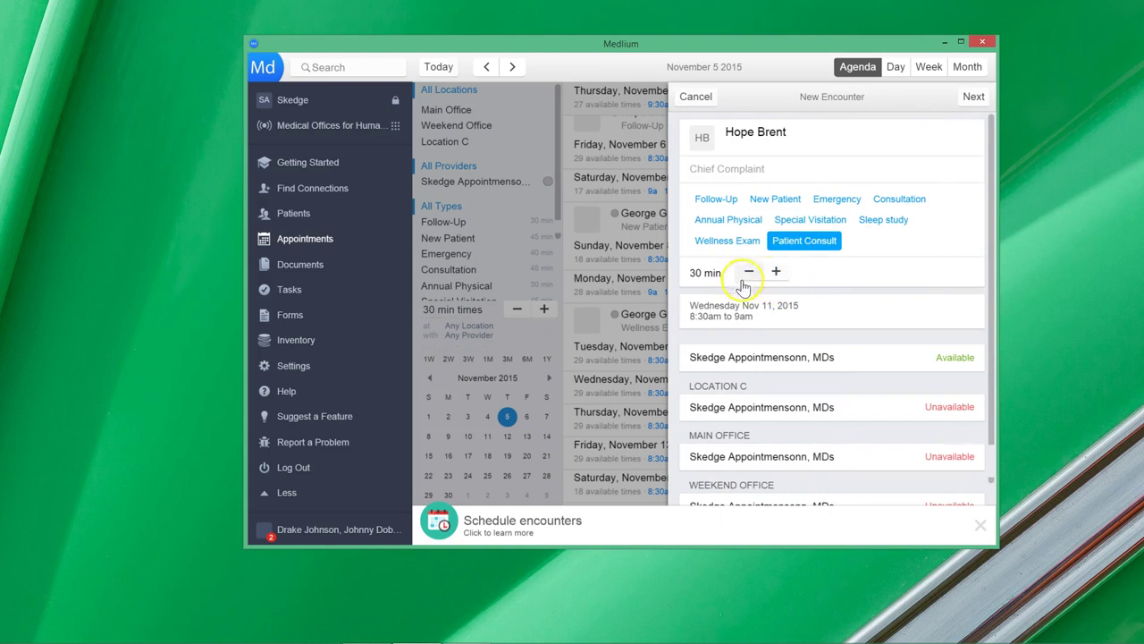
pyautogui.click(737, 241)
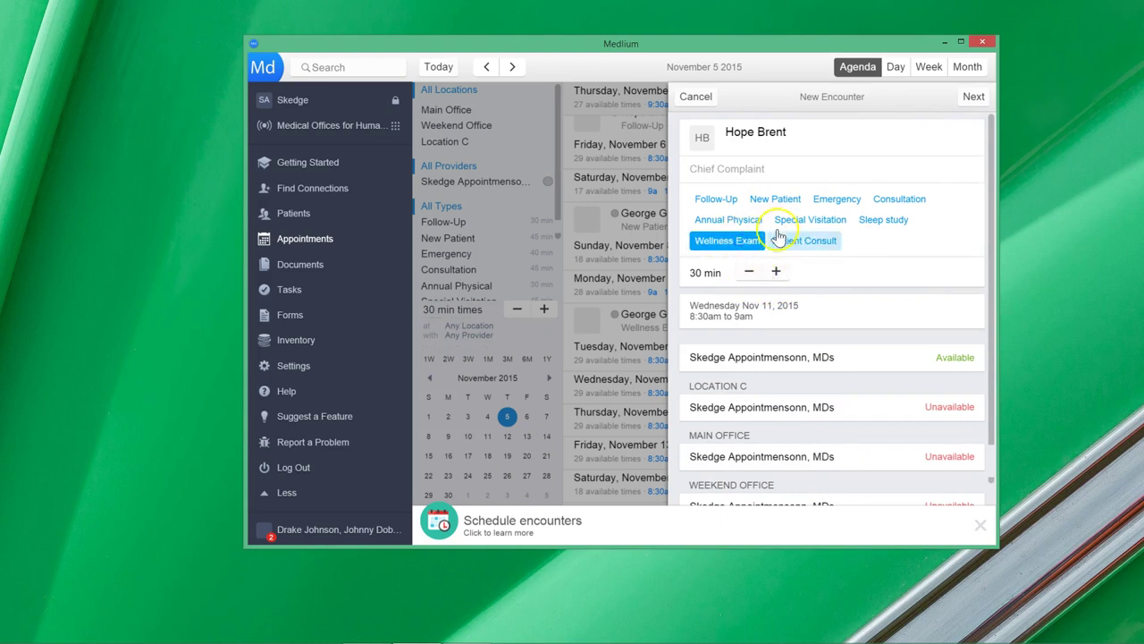
pyautogui.click(778, 212)
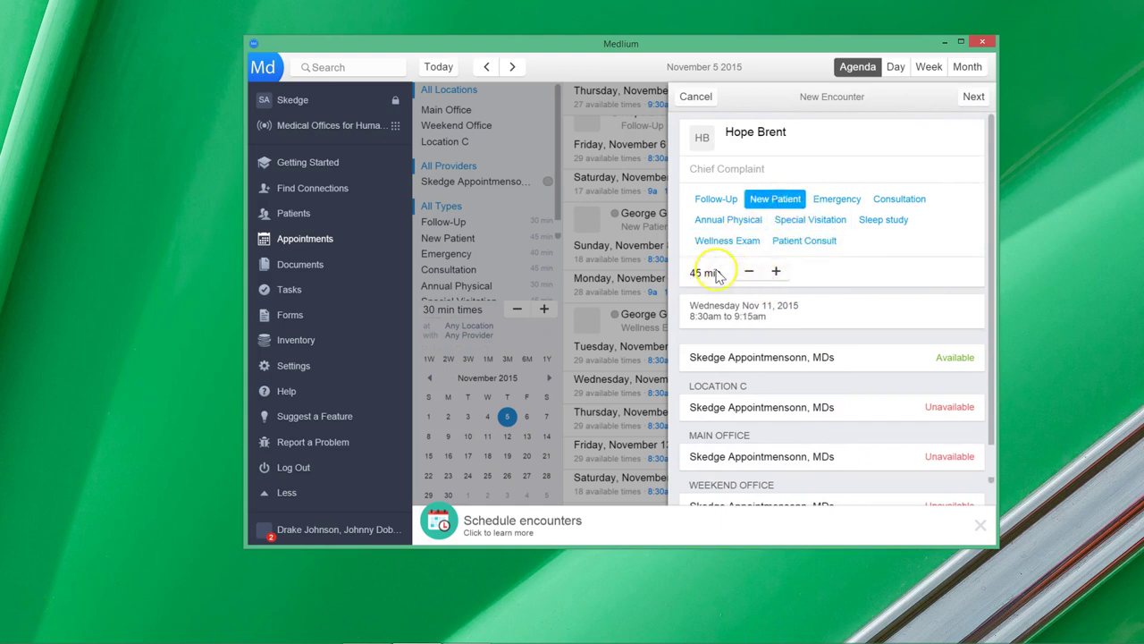
pyautogui.click(805, 241)
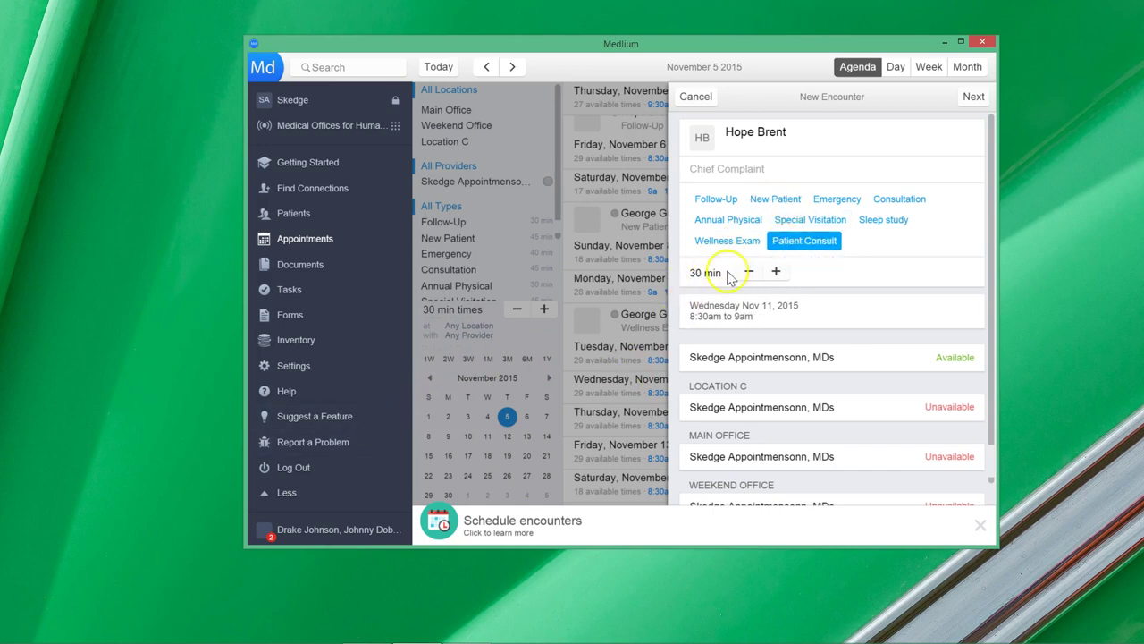
pyautogui.click(776, 271)
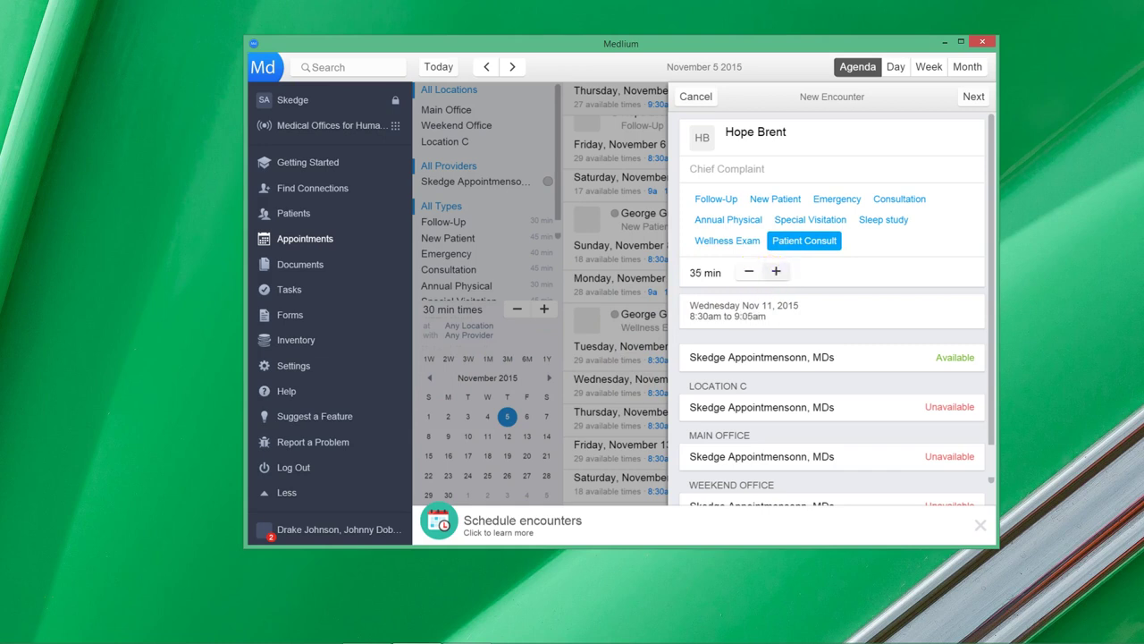
pyautogui.click(775, 271)
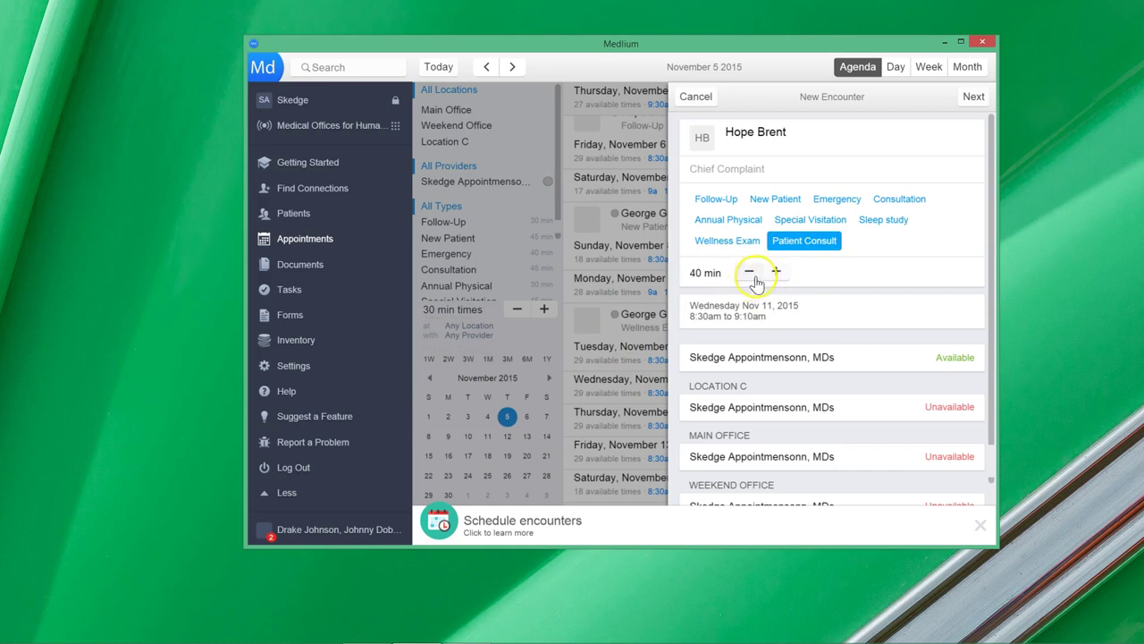
# Assign the encounter to the available provider and save it with the 5-day, 1-day and 1-hour email reminders turned off
pyautogui.scroll(-1, 788, 319)
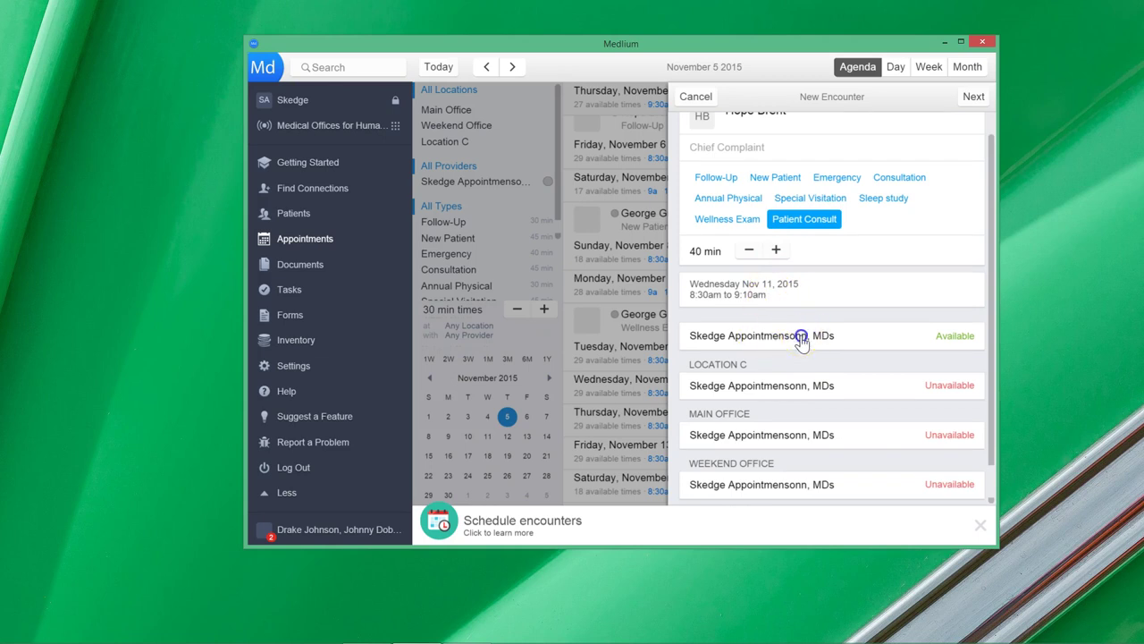
pyautogui.click(801, 340)
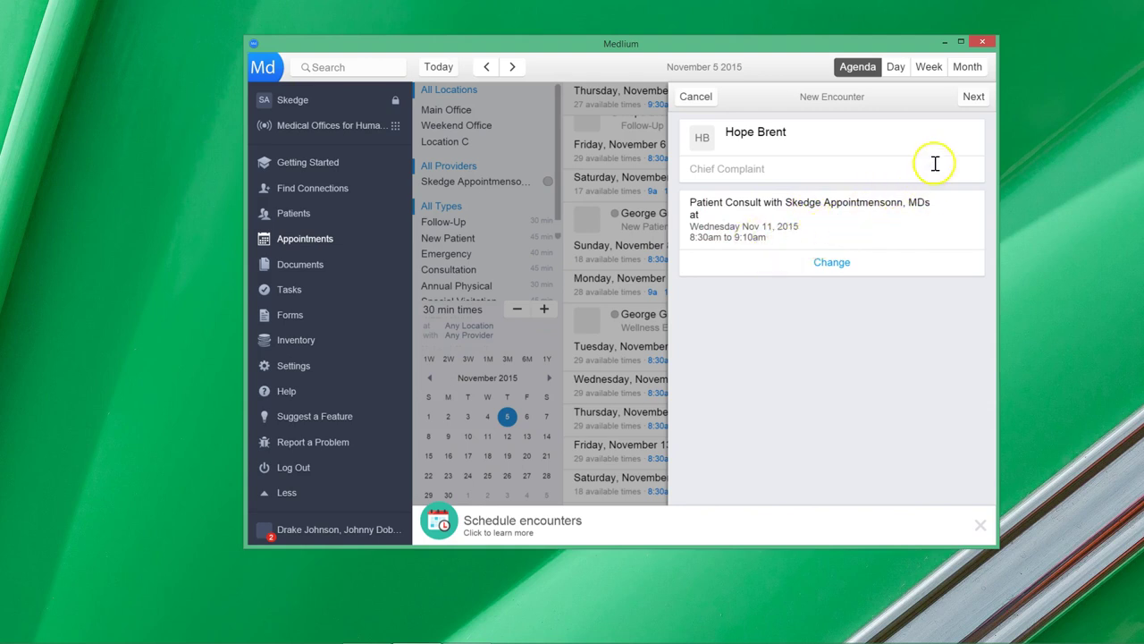
pyautogui.click(973, 98)
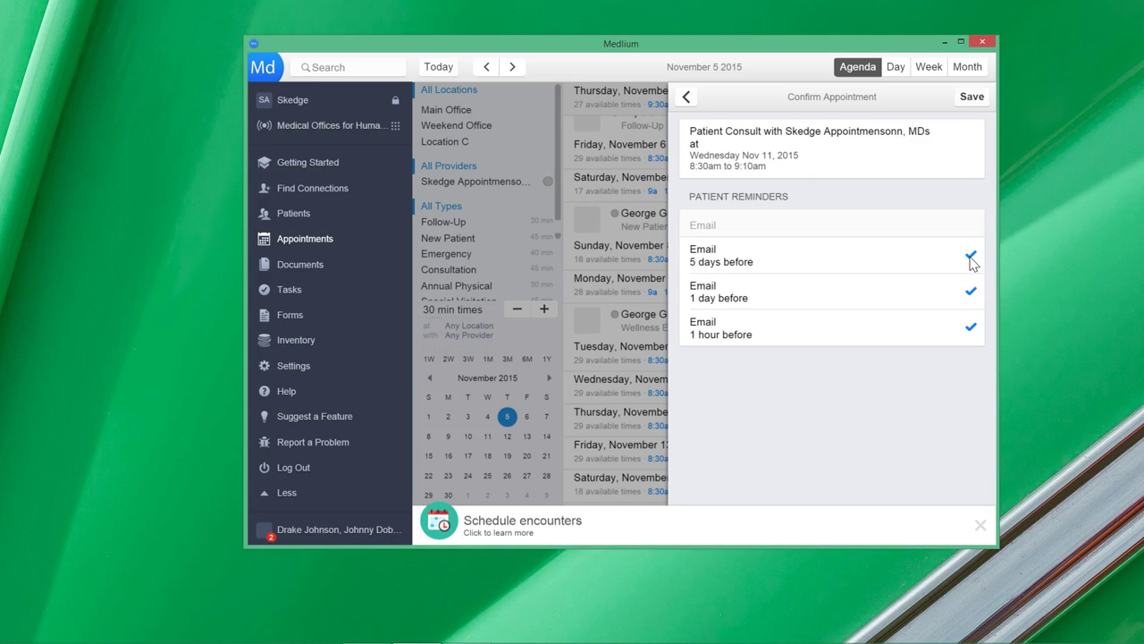
pyautogui.click(971, 301)
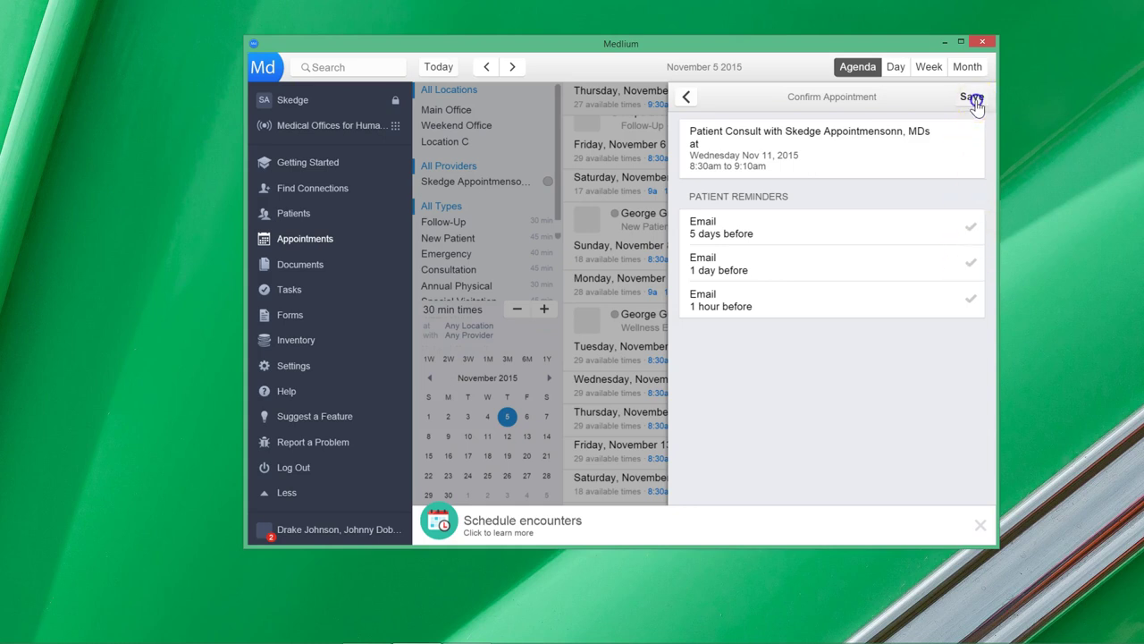
pyautogui.click(973, 99)
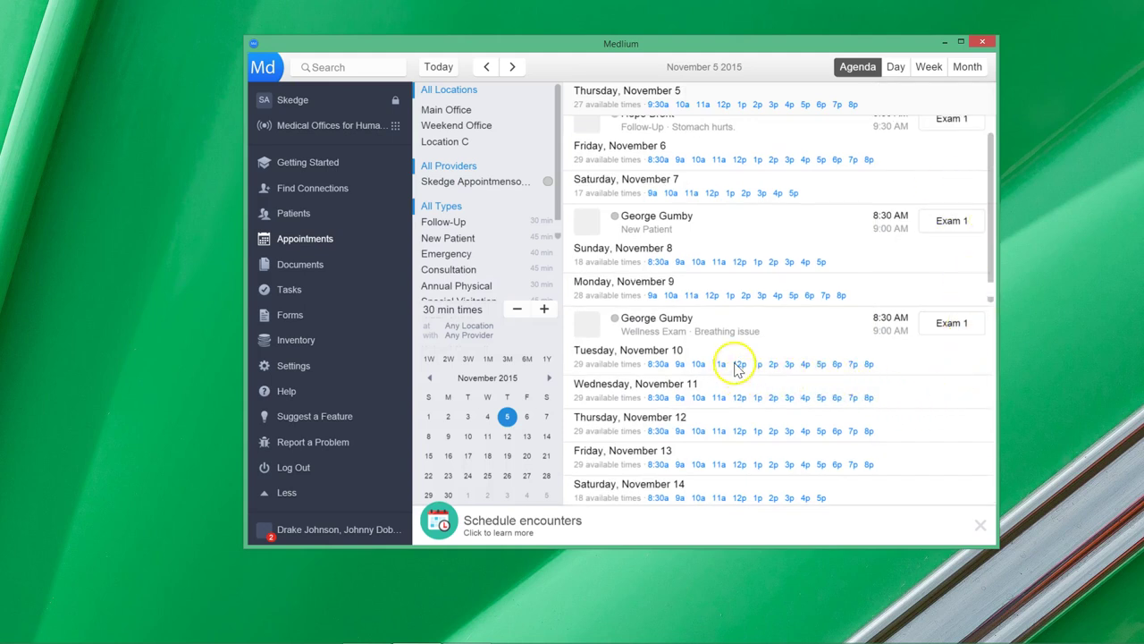
# Check the Patient Consult on November 11 and its surrounding times in the agenda, and open the list of all patients
pyautogui.scroll(-2, 744, 434)
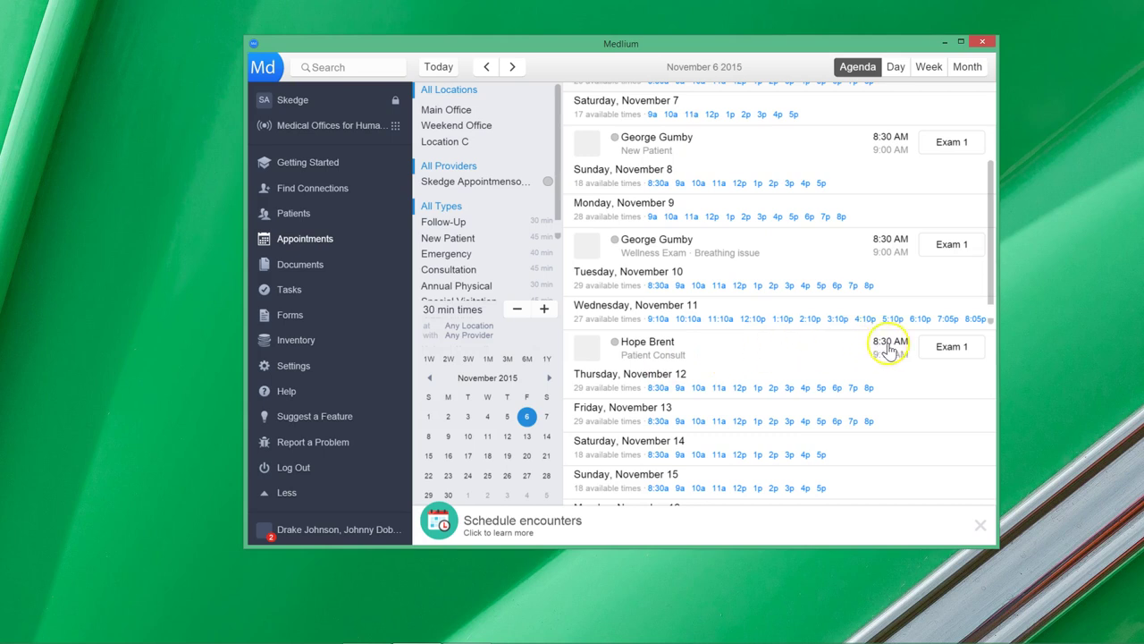
pyautogui.moveTo(888, 349); pyautogui.dragTo(906, 363)
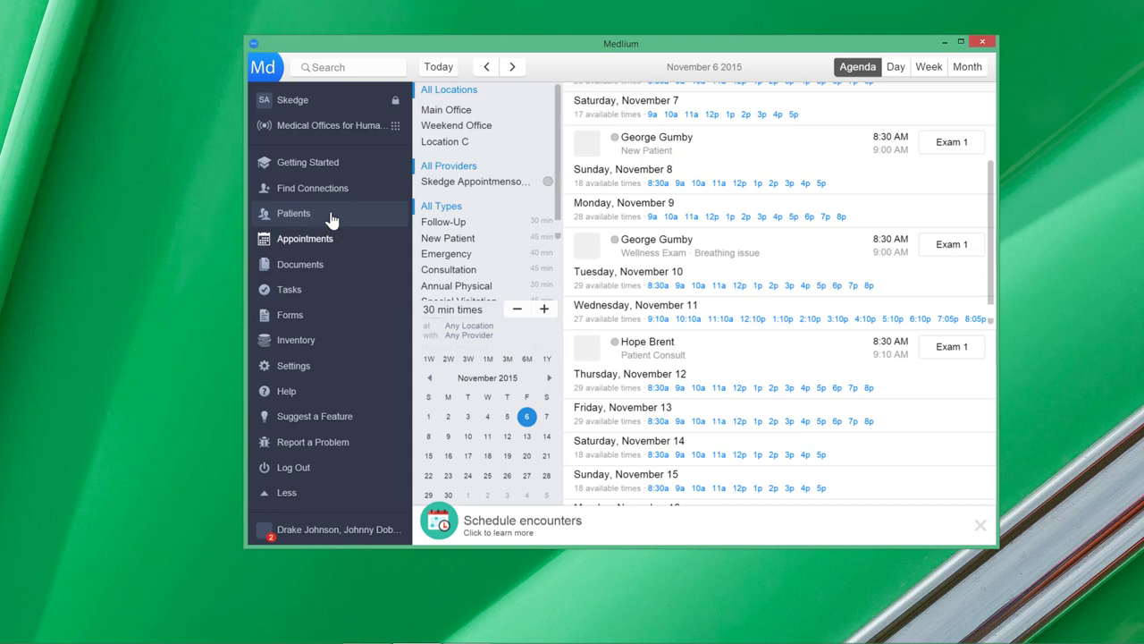
pyautogui.scroll(-1, 695, 337)
pyautogui.scroll(1, 623, 319)
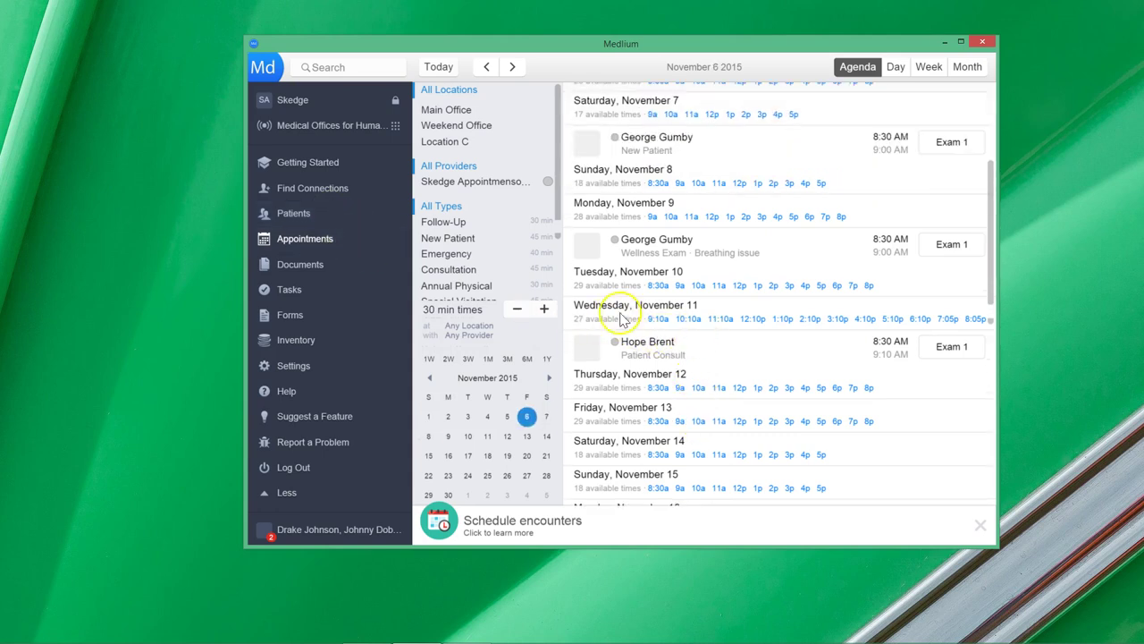
pyautogui.click(344, 214)
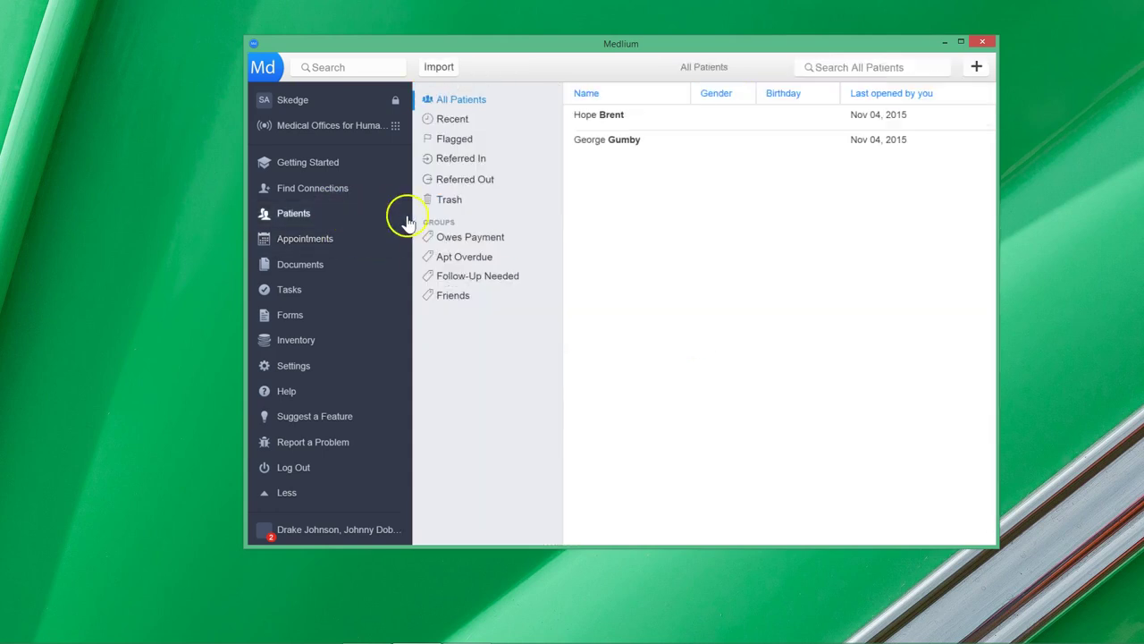
# Start a new encounter from the Appointments section of the second listed patient's record, with the note "Chest pain."
pyautogui.click(666, 142)
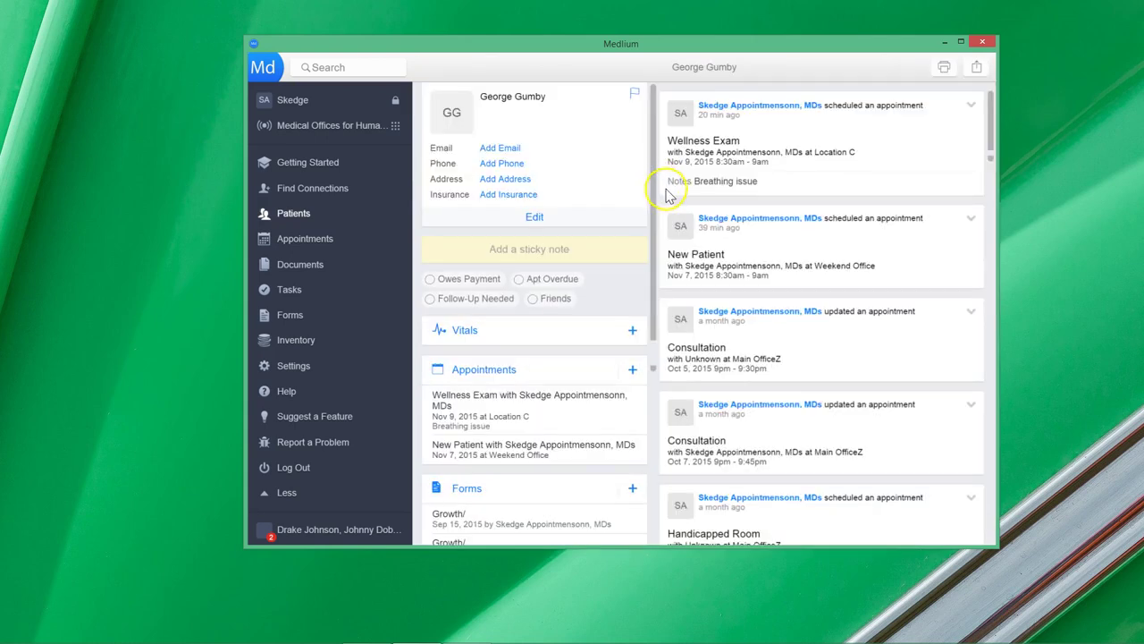
pyautogui.scroll(-4, 652, 259)
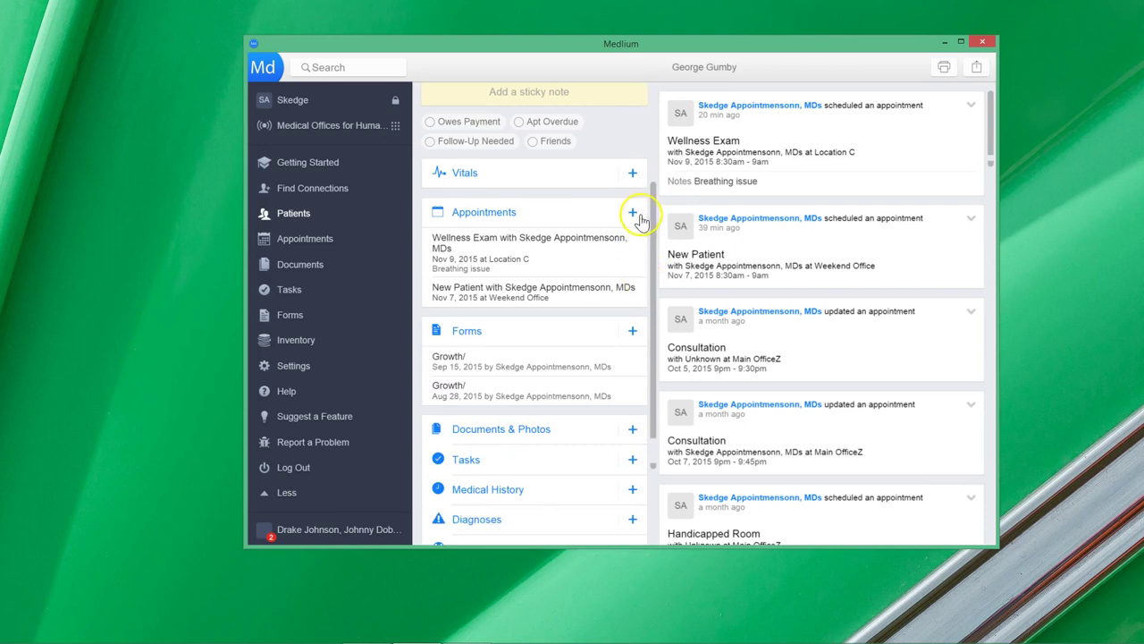
pyautogui.scroll(2, 630, 232)
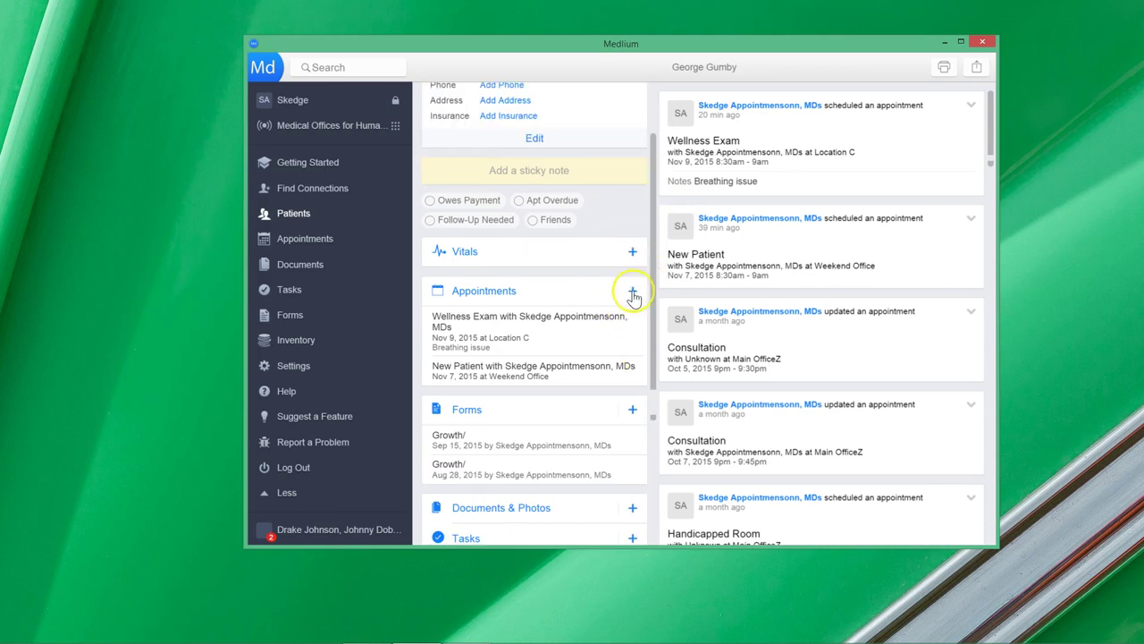
pyautogui.scroll(2, 633, 298)
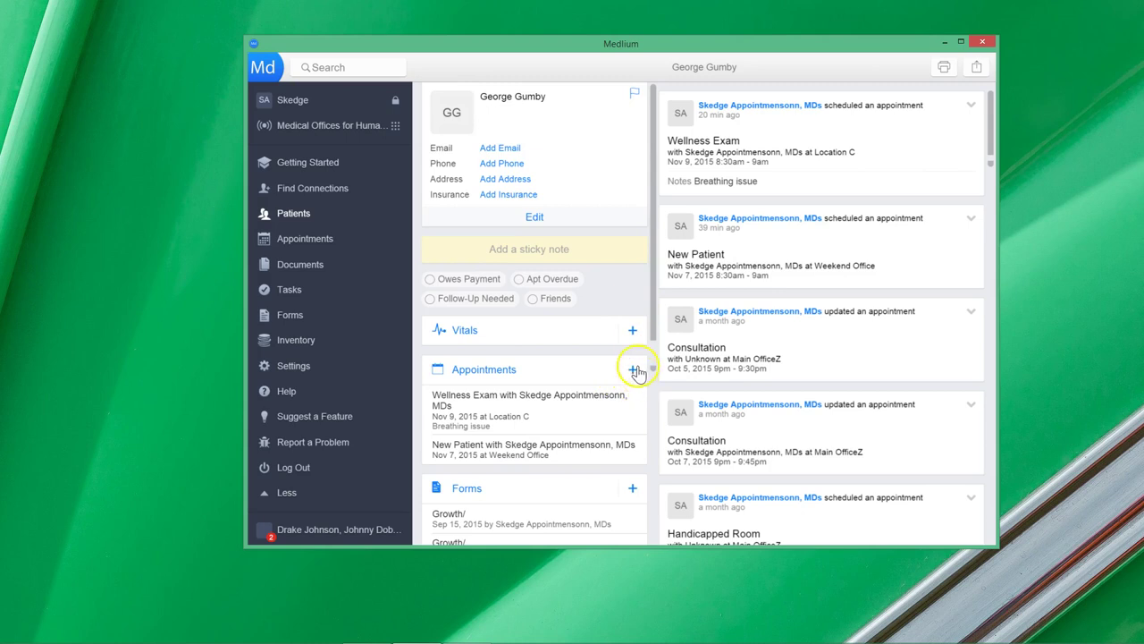
pyautogui.scroll(-2, 629, 304)
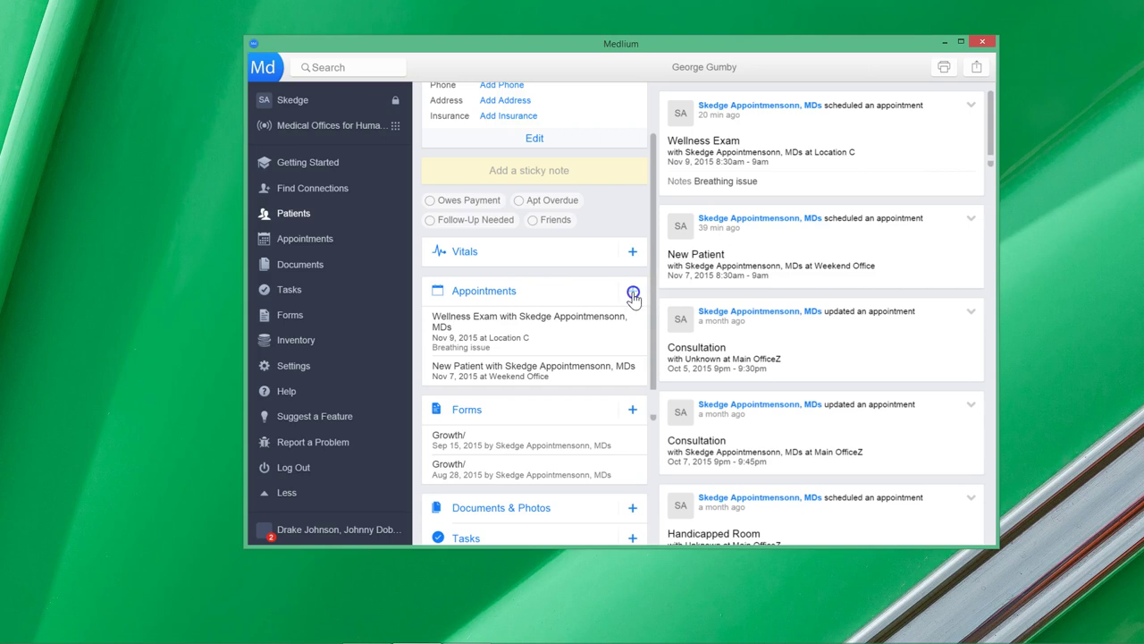
pyautogui.click(633, 292)
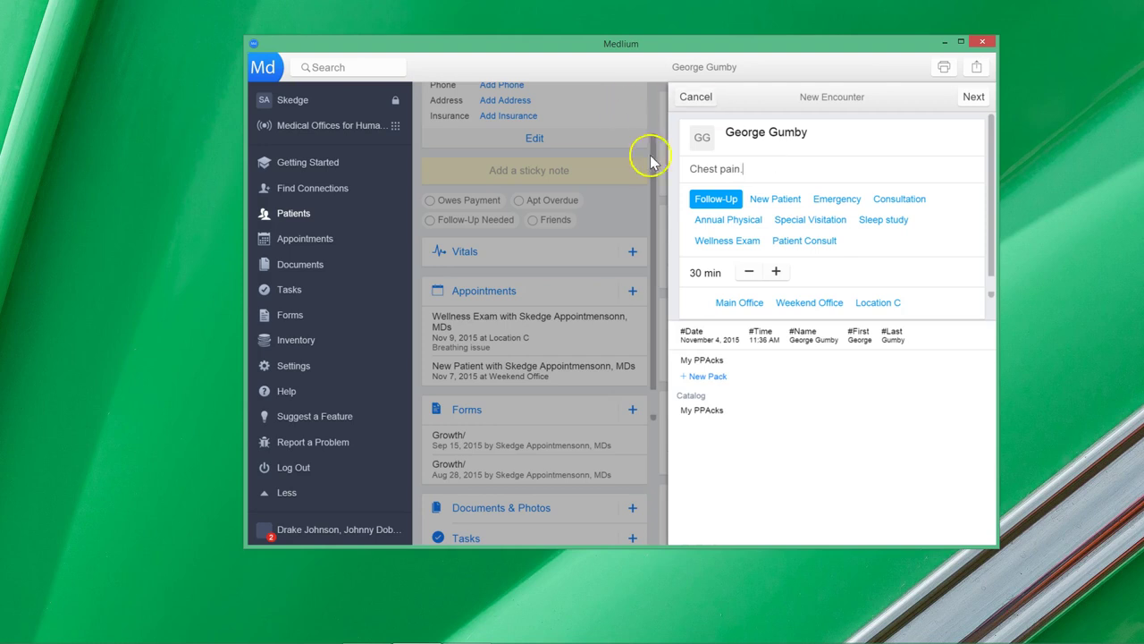
# Make the encounter a Wellness Exam lasting 30 min and bring up its available appointment times
pyautogui.click(788, 249)
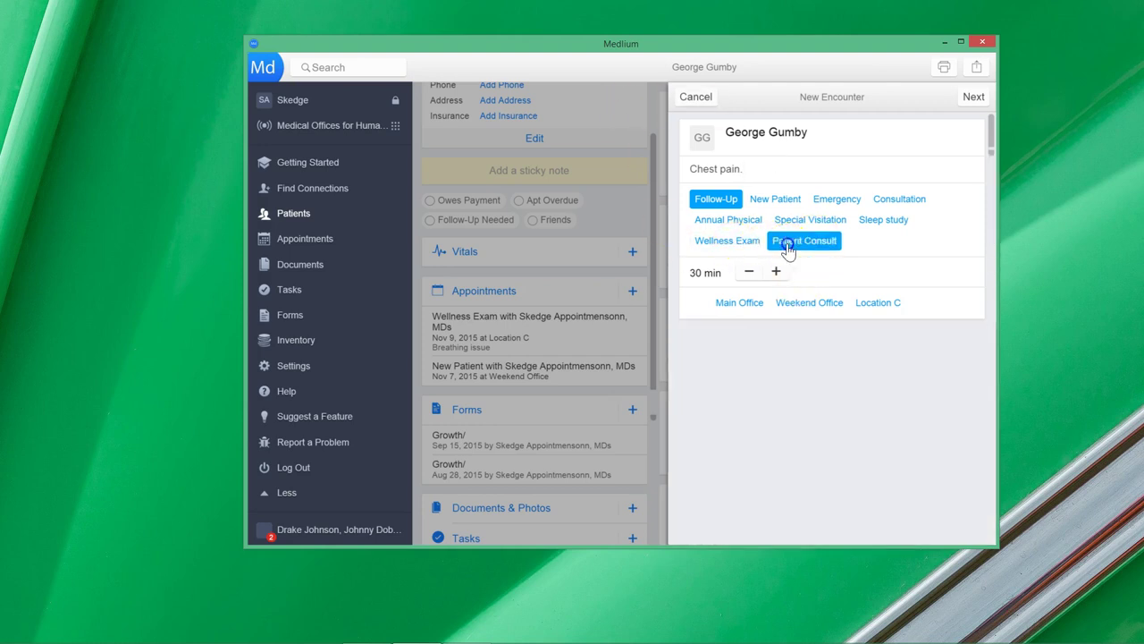
pyautogui.click(746, 244)
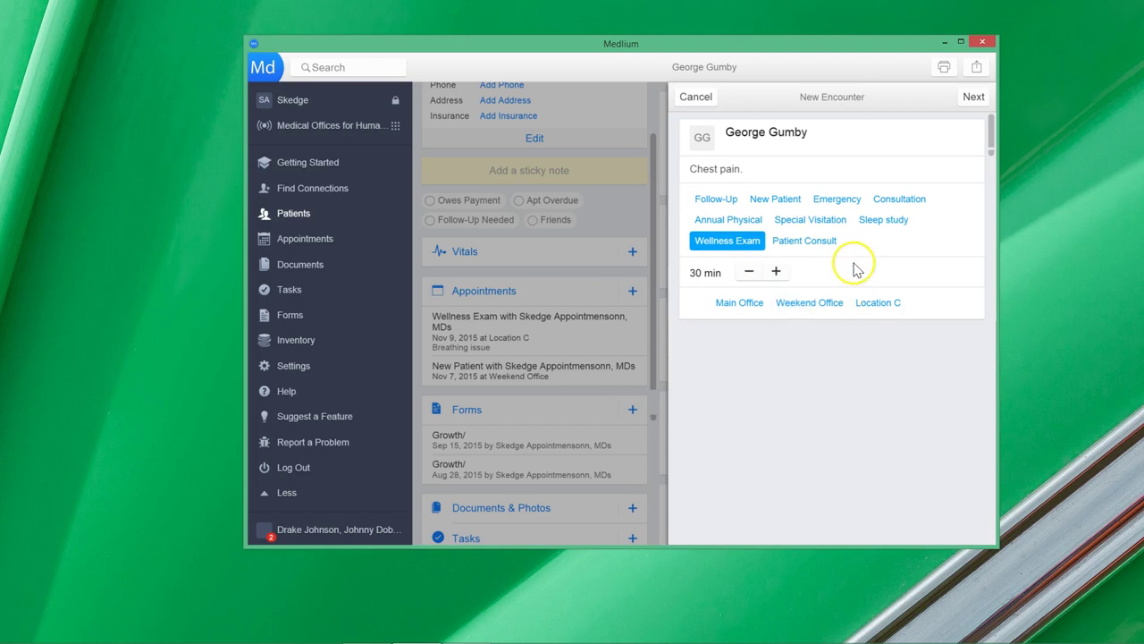
pyautogui.click(749, 272)
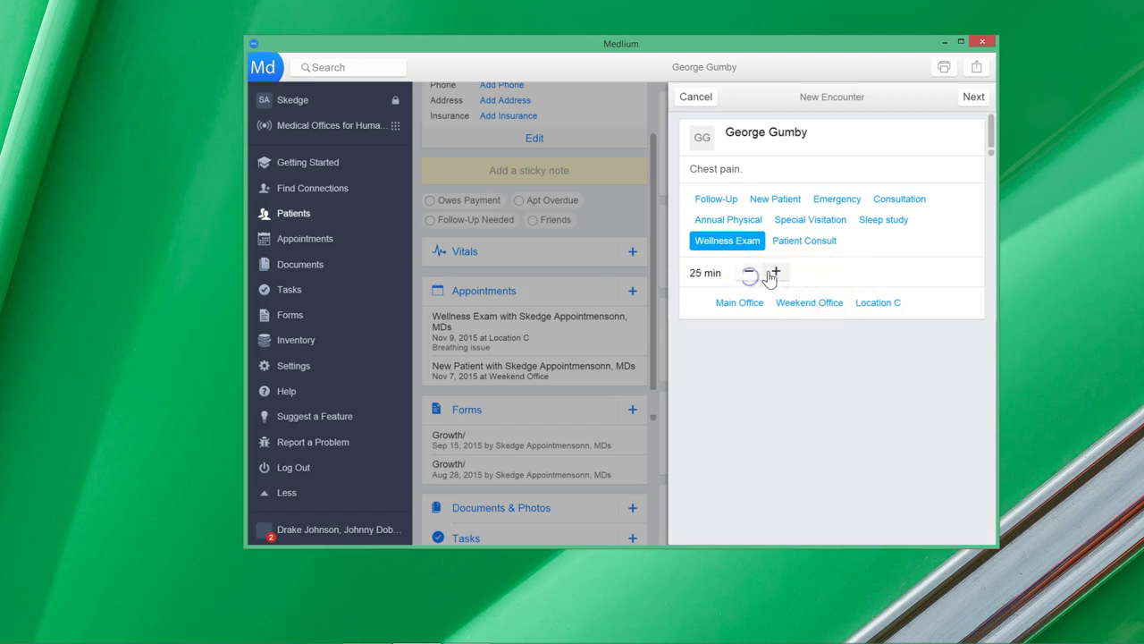
pyautogui.click(970, 97)
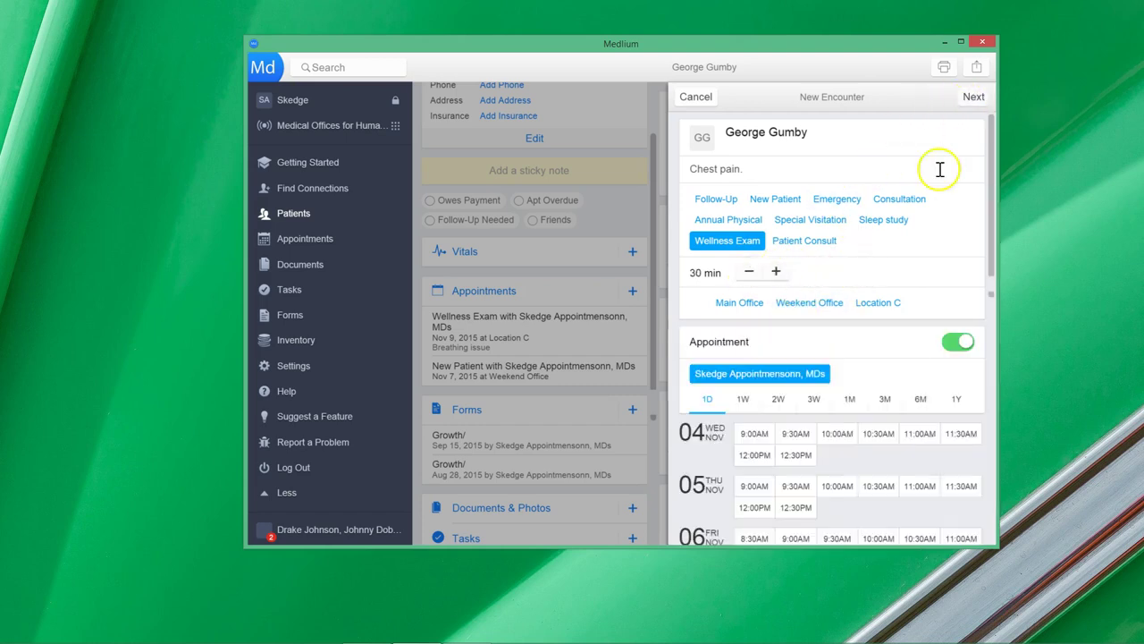
# Compare the available times at the different locations and pick Main Office on Monday, November 9 at 9:00 AM
pyautogui.scroll(-1, 872, 288)
pyautogui.scroll(-1, 851, 307)
pyautogui.scroll(1, 850, 291)
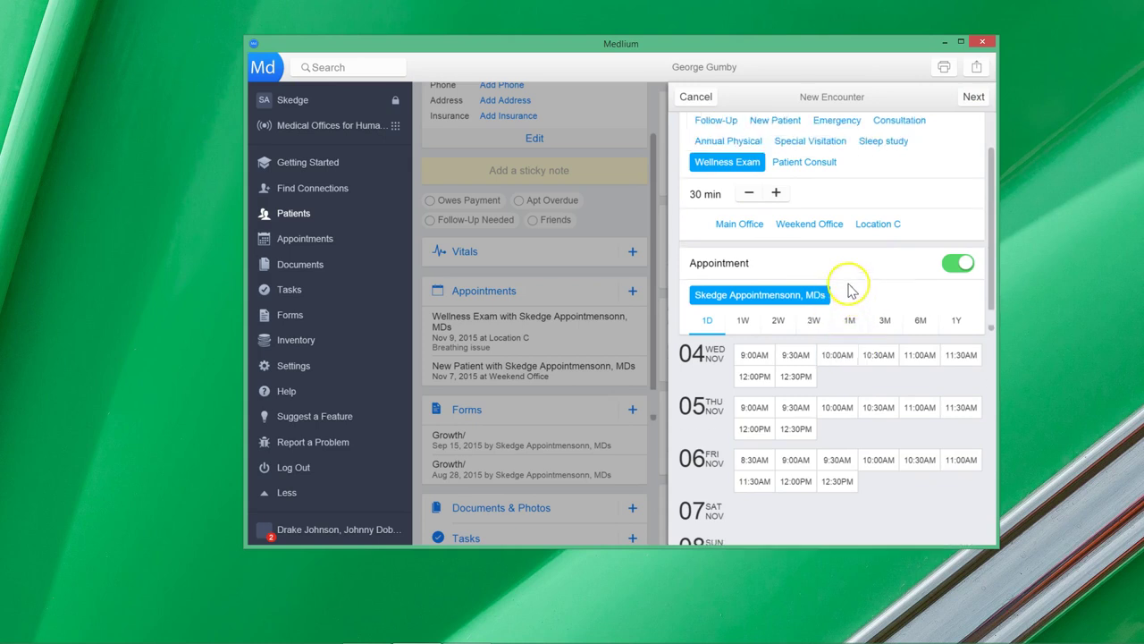
pyautogui.scroll(-1, 756, 231)
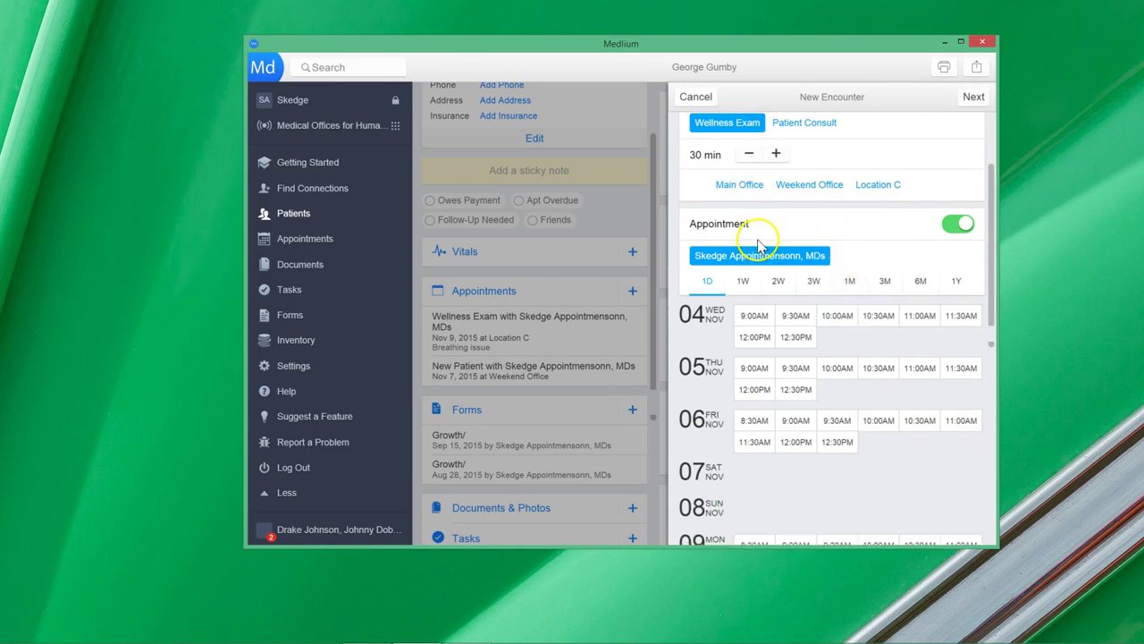
pyautogui.click(751, 186)
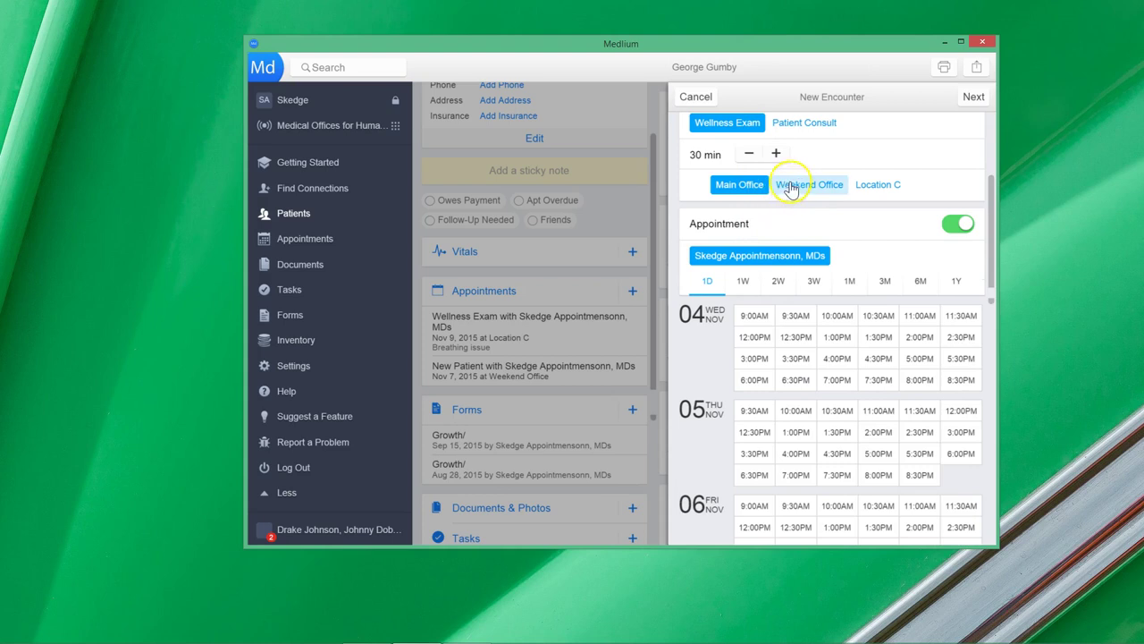
pyautogui.click(797, 188)
pyautogui.click(755, 185)
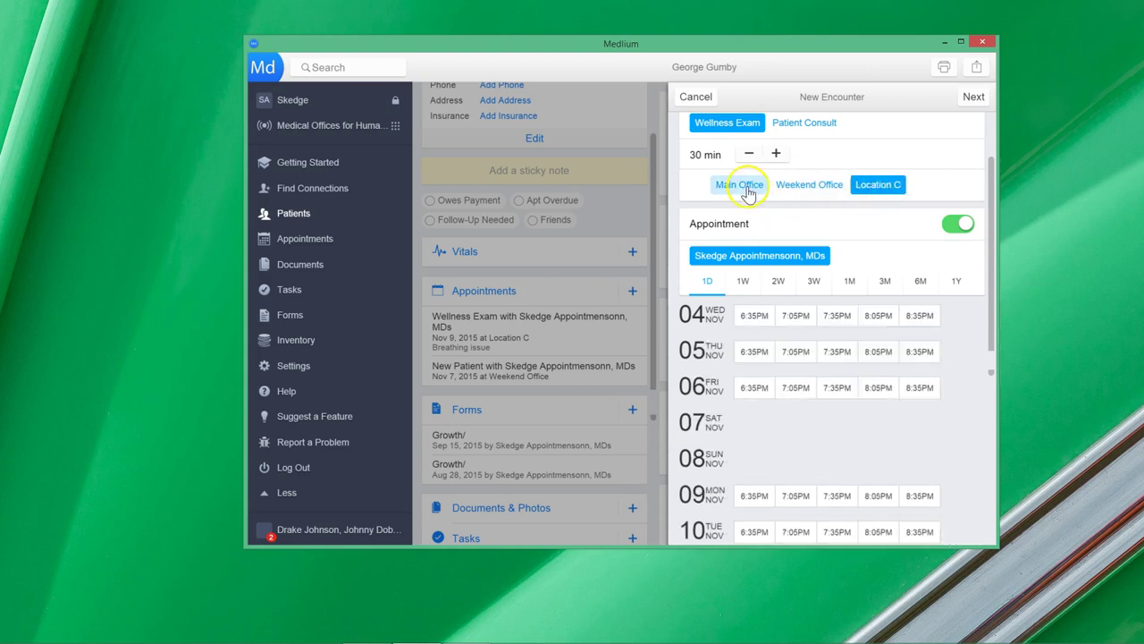
pyautogui.scroll(-5, 796, 317)
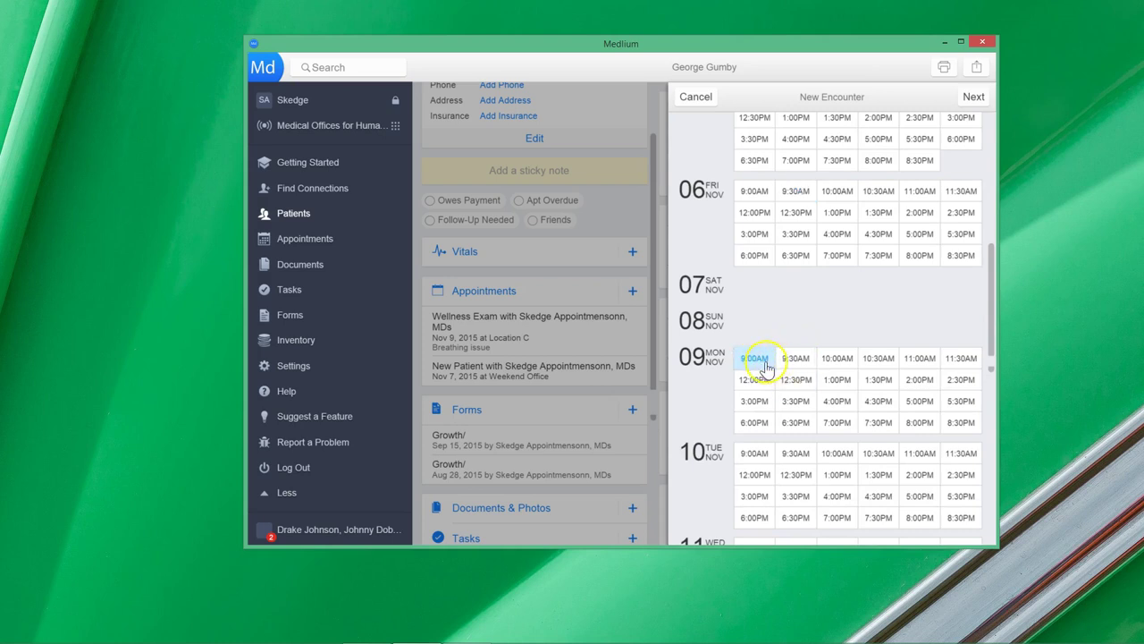
pyautogui.click(764, 359)
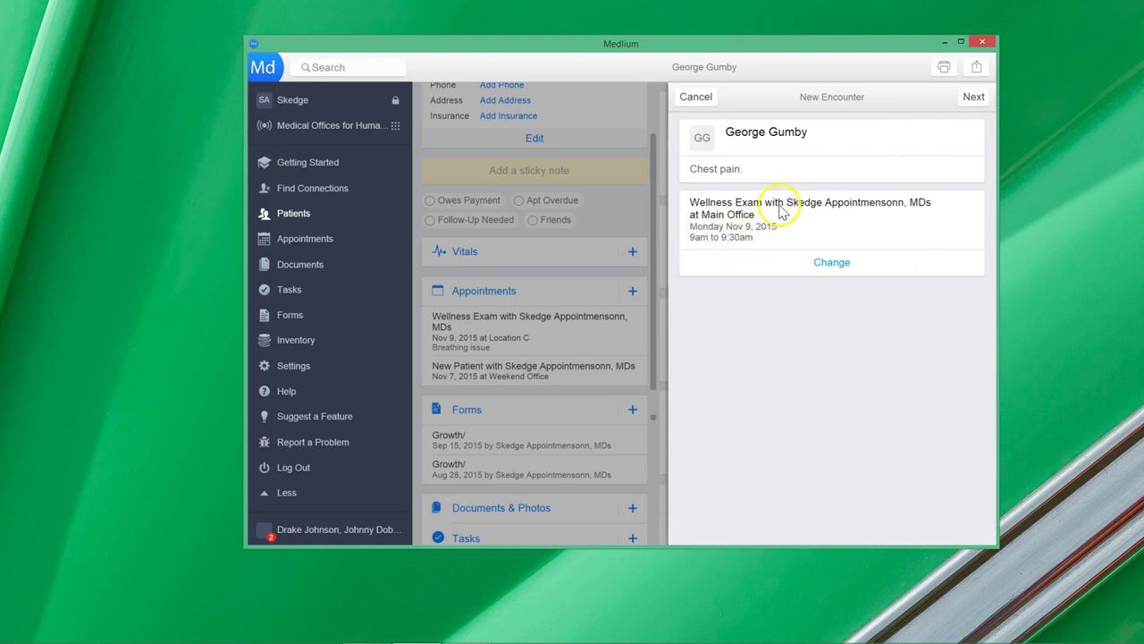
# Turn off the 5-day, 1-day and 1-hour email reminders for the Wellness Exam and save the appointment
pyautogui.click(973, 99)
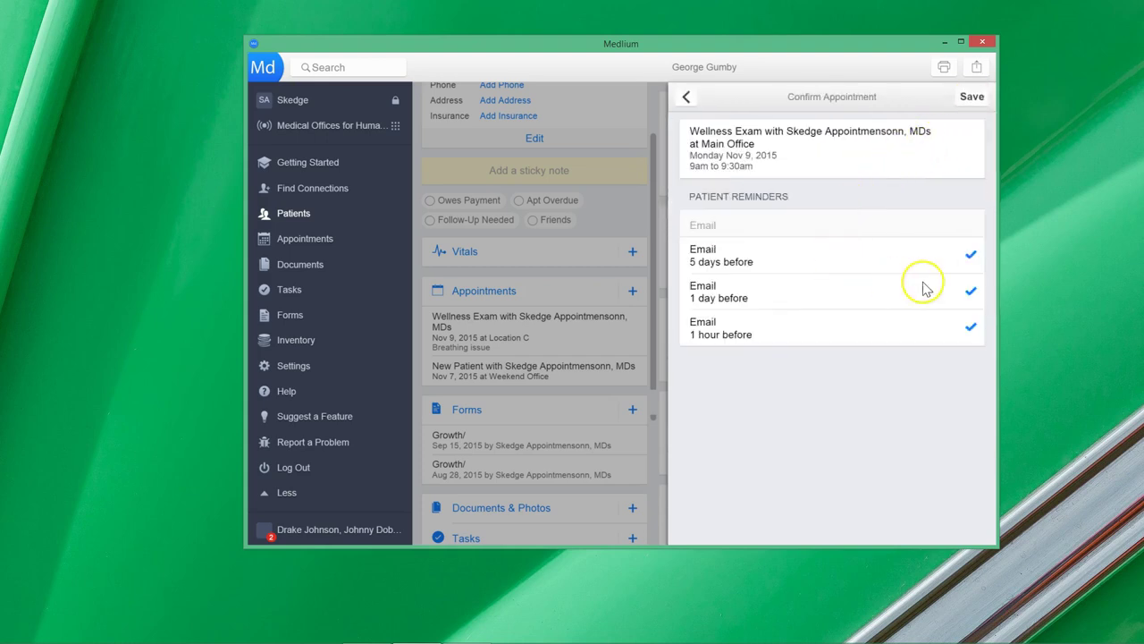
pyautogui.click(966, 256)
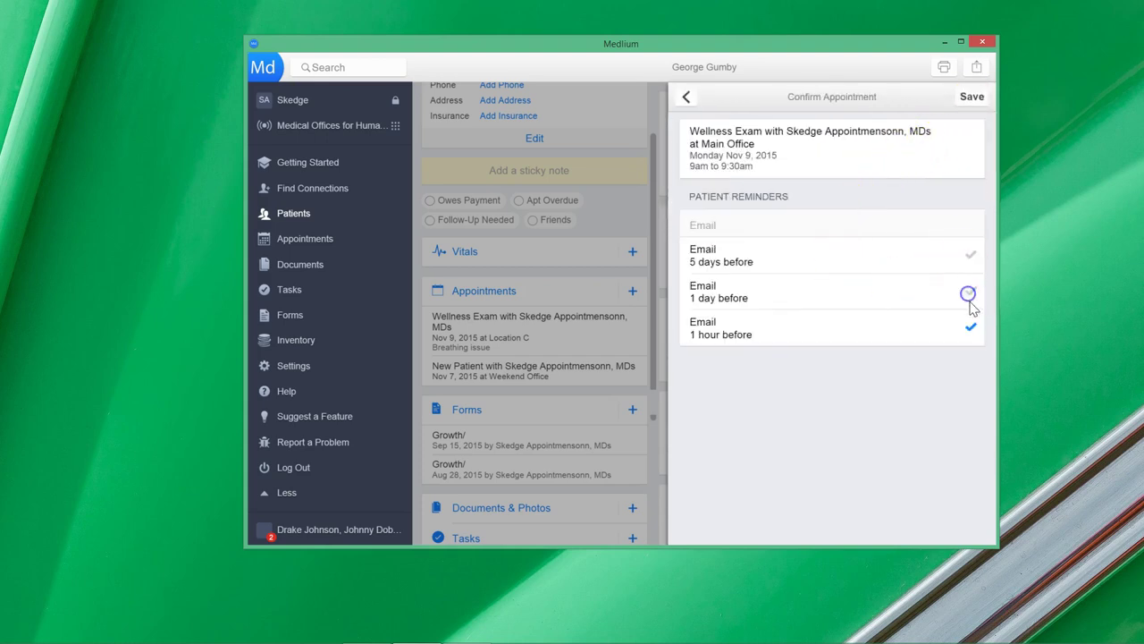
pyautogui.click(972, 325)
pyautogui.click(972, 99)
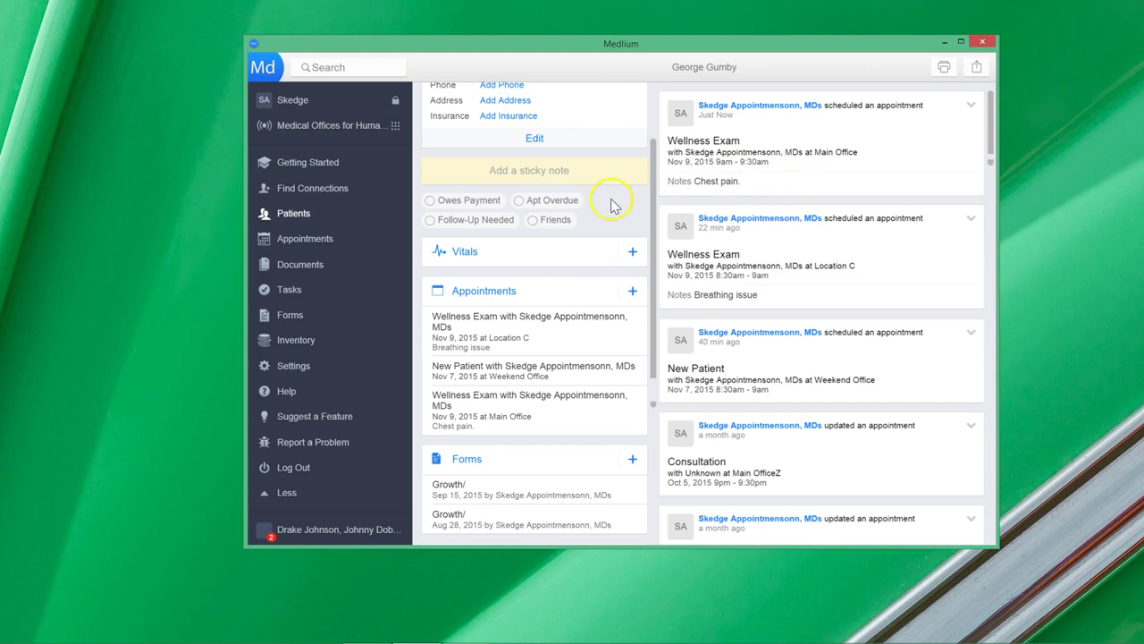
# Return to the list of all patients and examine the first listed patient's record and appointment history
pyautogui.scroll(2, 612, 204)
pyautogui.click(358, 219)
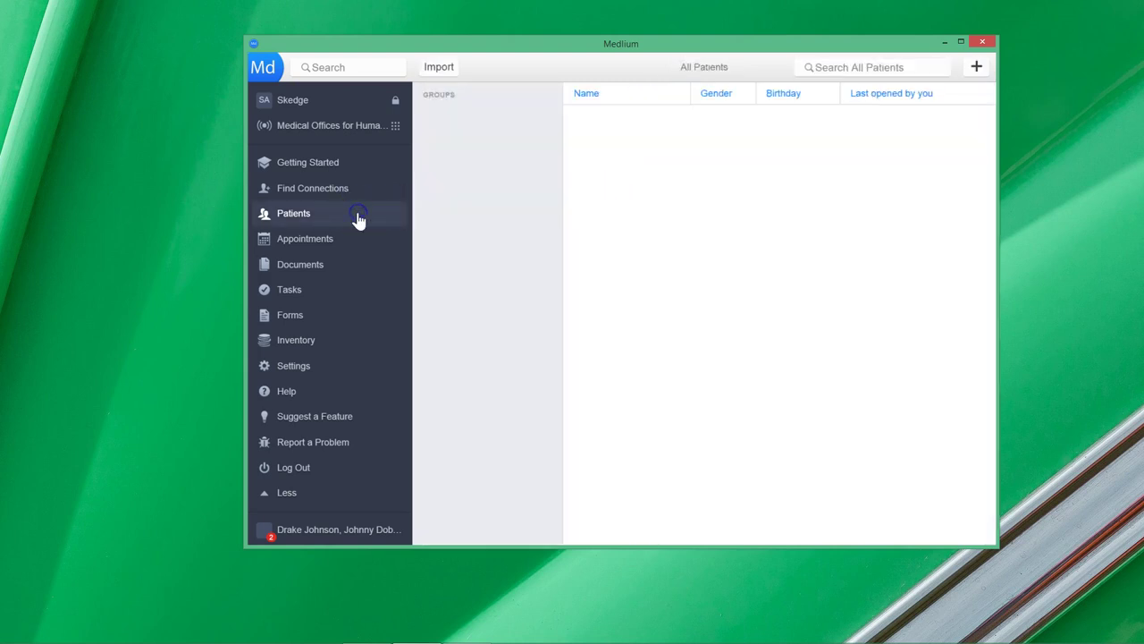
pyautogui.click(615, 121)
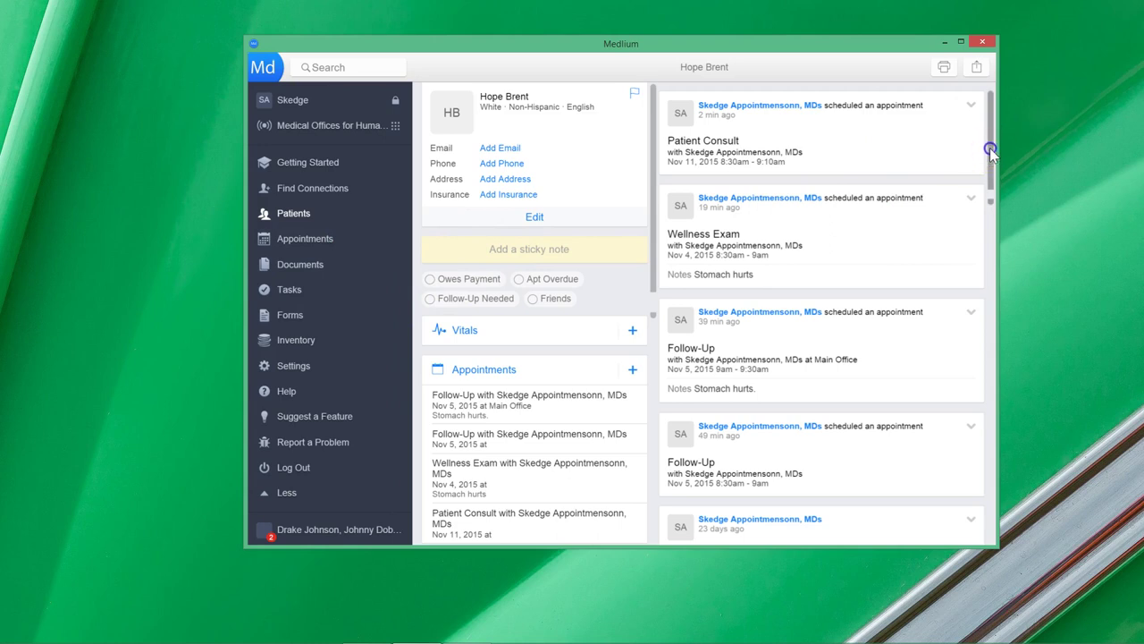
pyautogui.moveTo(987, 154)
pyautogui.mouseDown()
pyautogui.moveTo(993, 169)
pyautogui.moveTo(996, 149)
pyautogui.mouseUp()
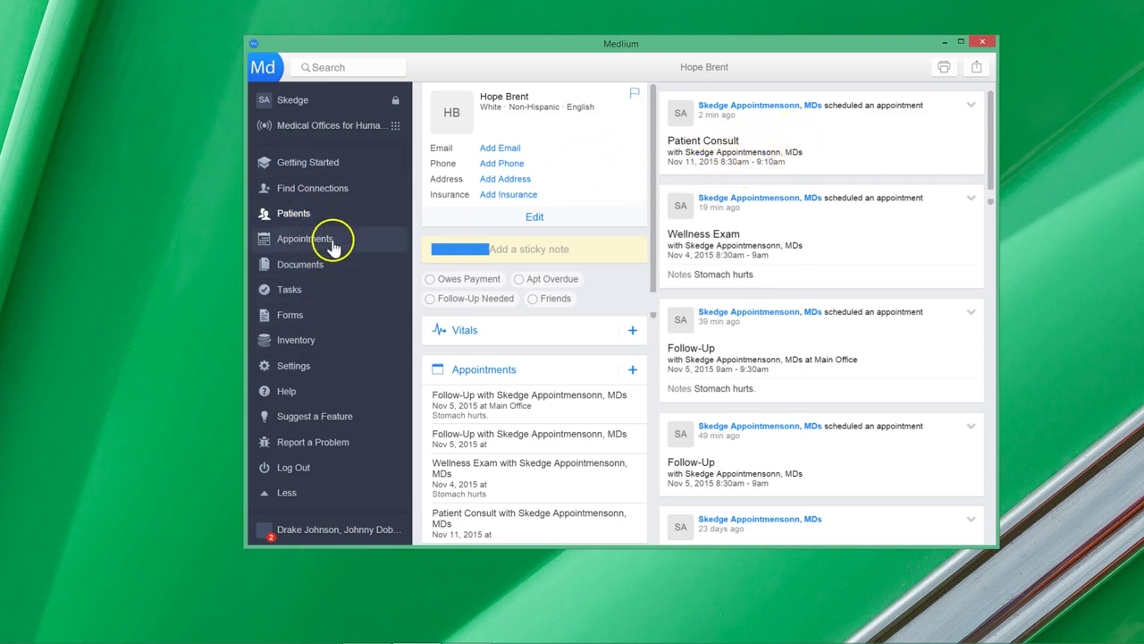
# Open the appointments agenda and review the scheduled encounters and available times from November 4 to November 12
pyautogui.click(333, 246)
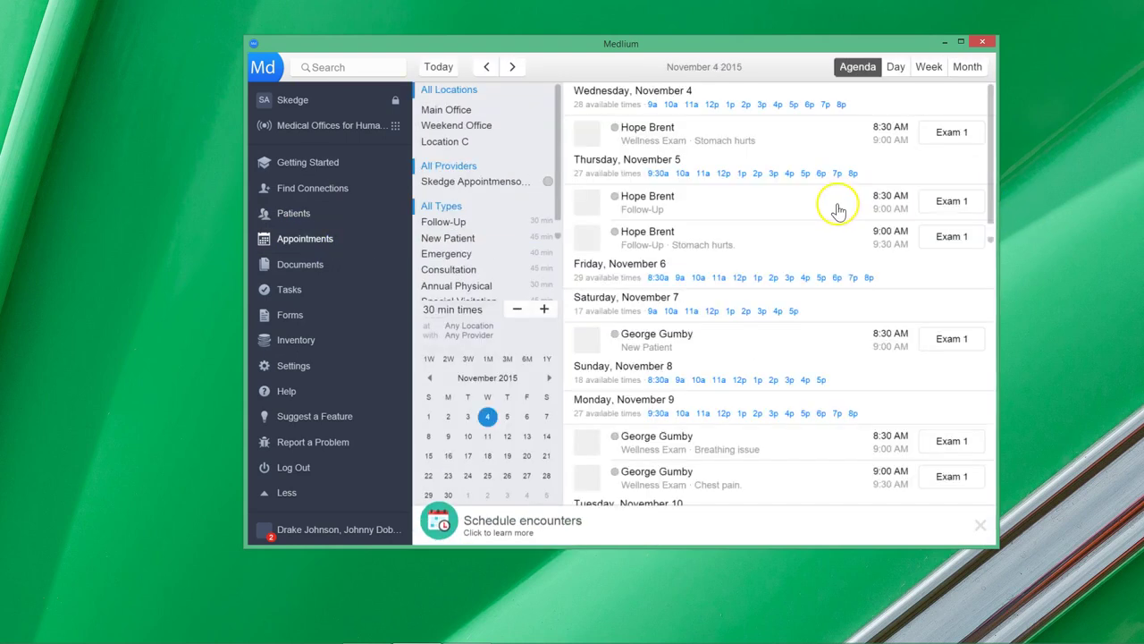
pyautogui.scroll(-2, 825, 237)
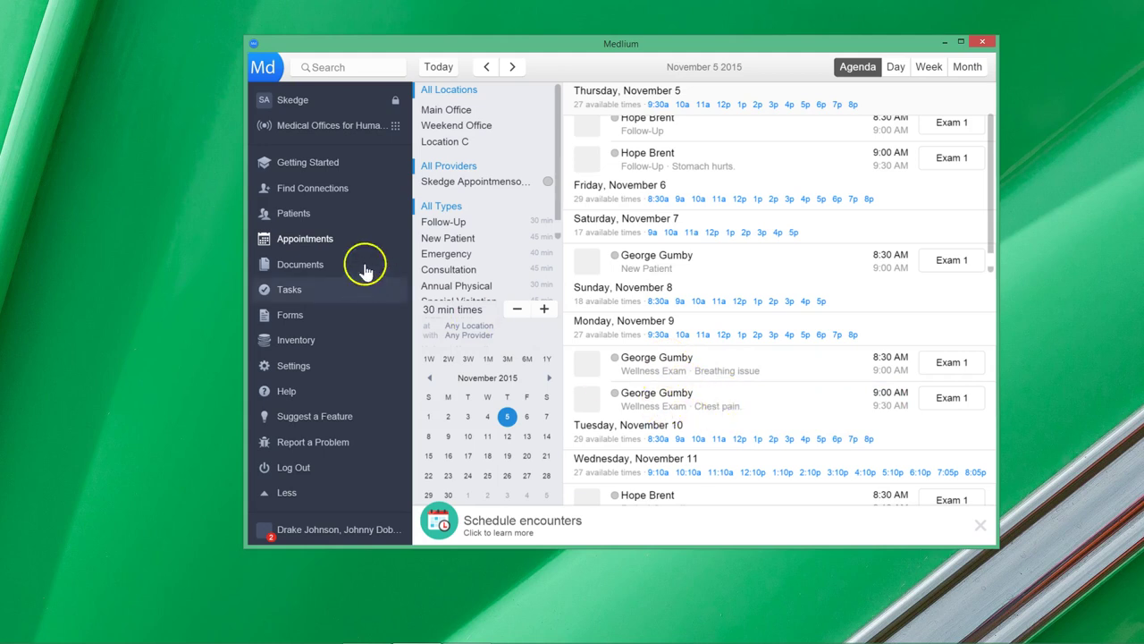
pyautogui.scroll(-2, 748, 322)
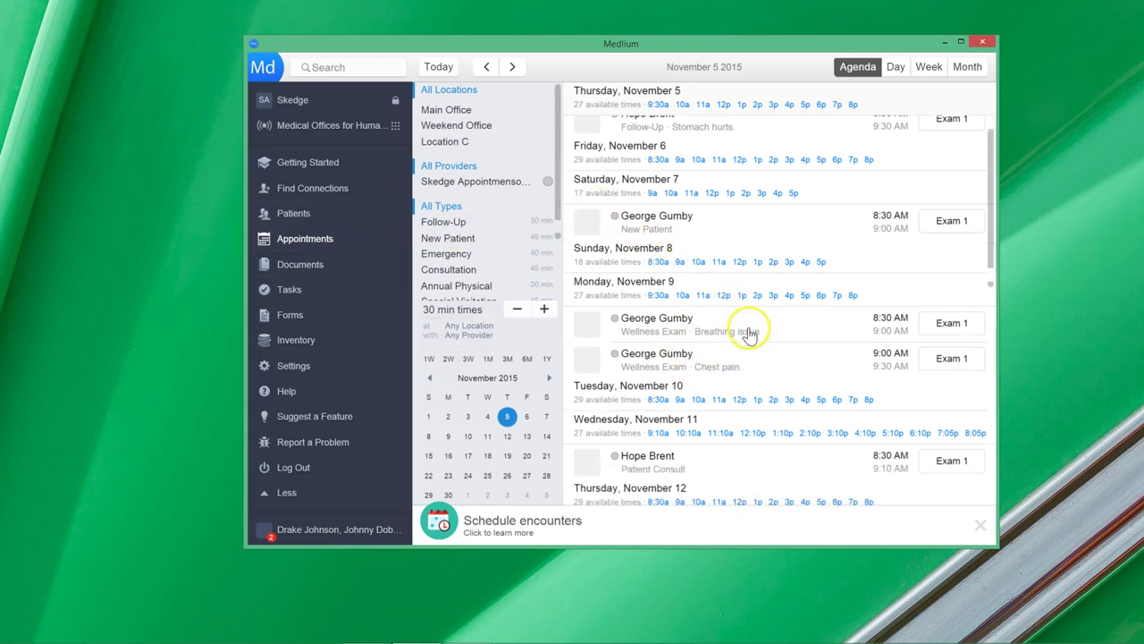
pyautogui.scroll(4, 814, 297)
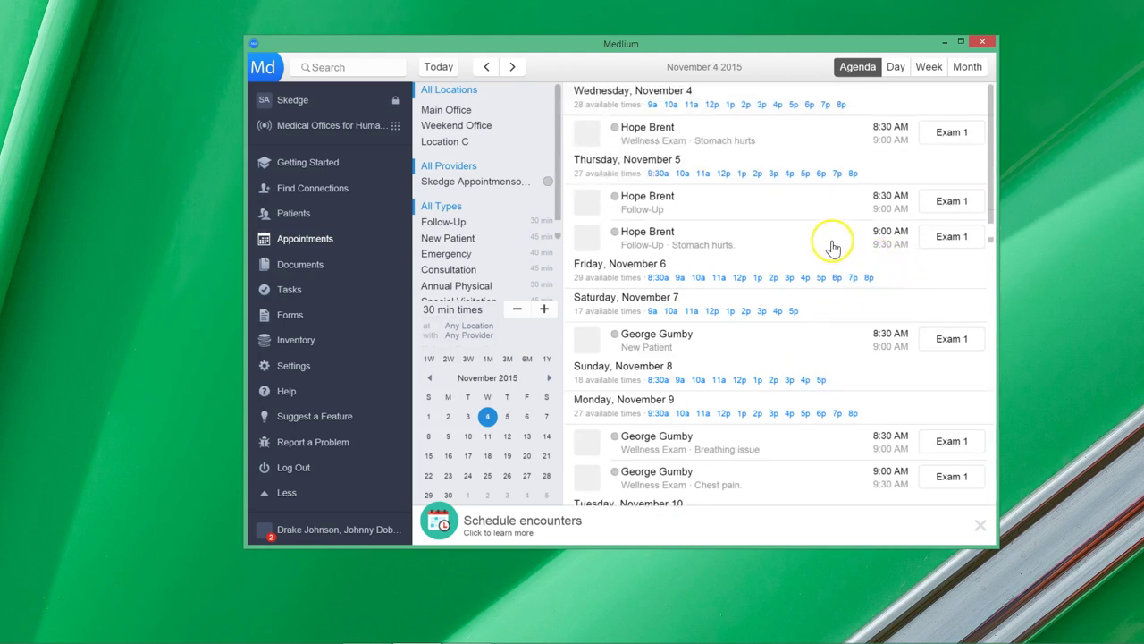
pyautogui.click(992, 211)
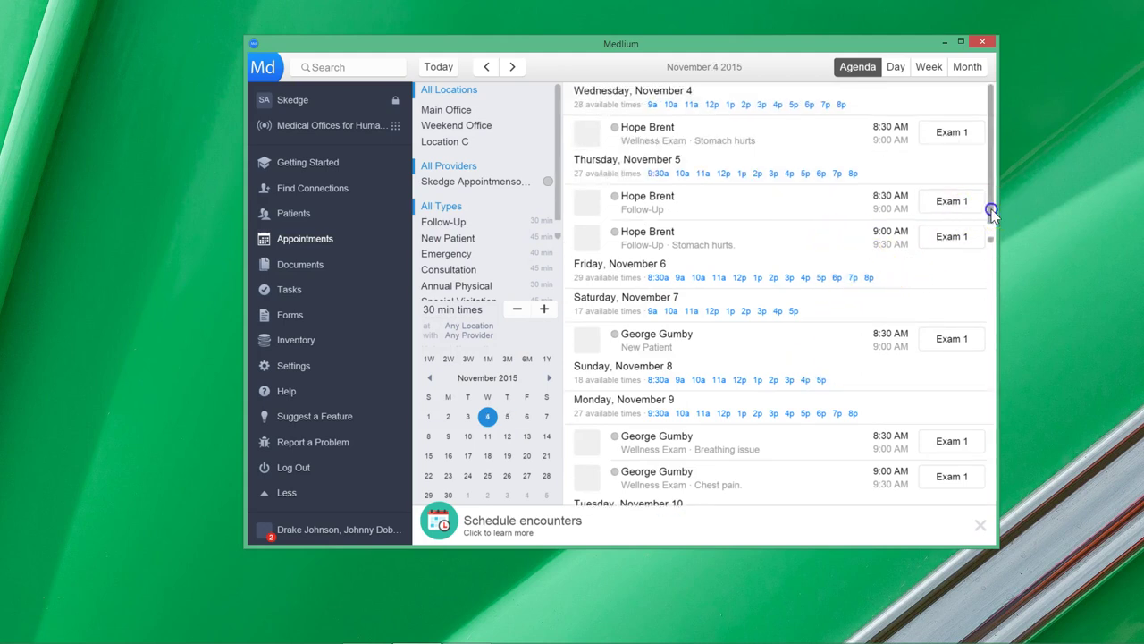
pyautogui.click(995, 195)
pyautogui.scroll(-3, 706, 295)
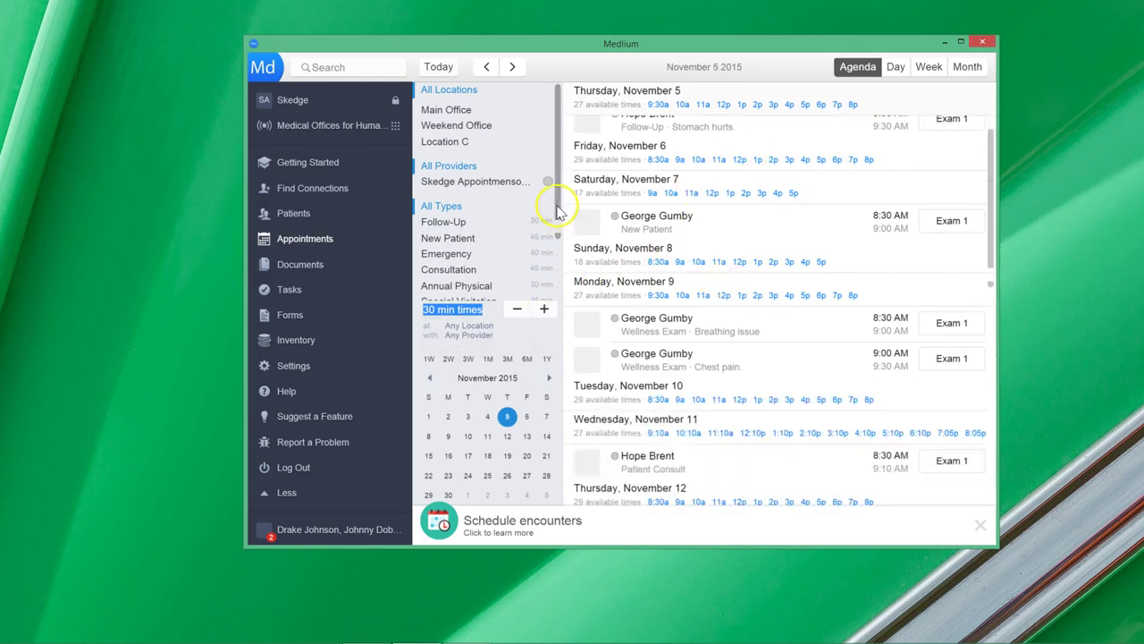
pyautogui.scroll(-1, 560, 215)
pyautogui.scroll(1, 562, 204)
pyautogui.click(567, 195)
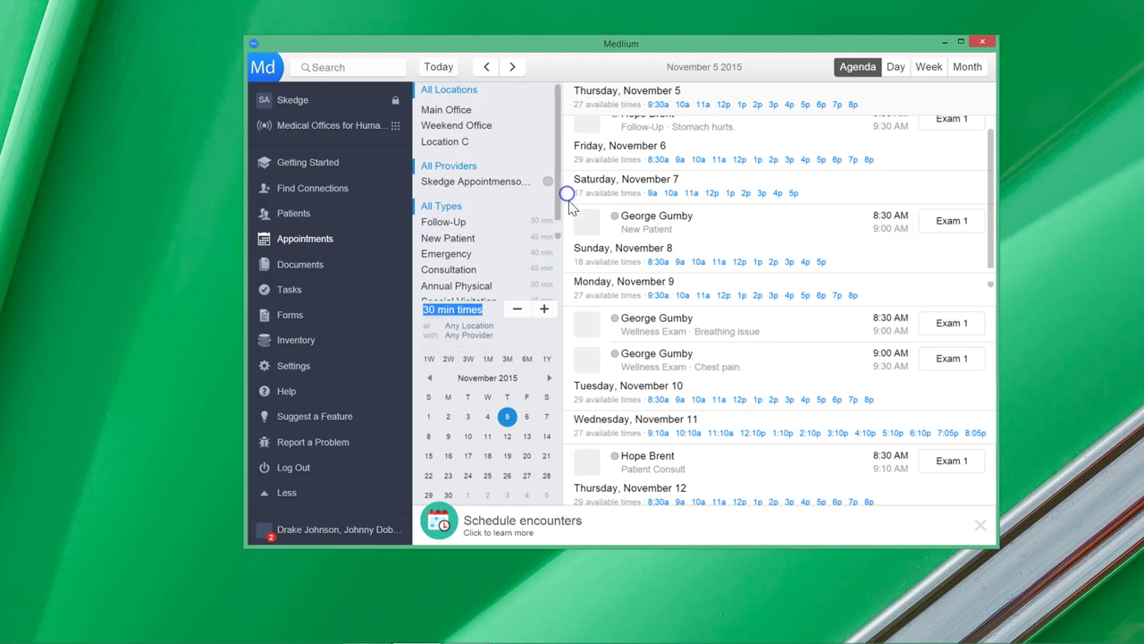